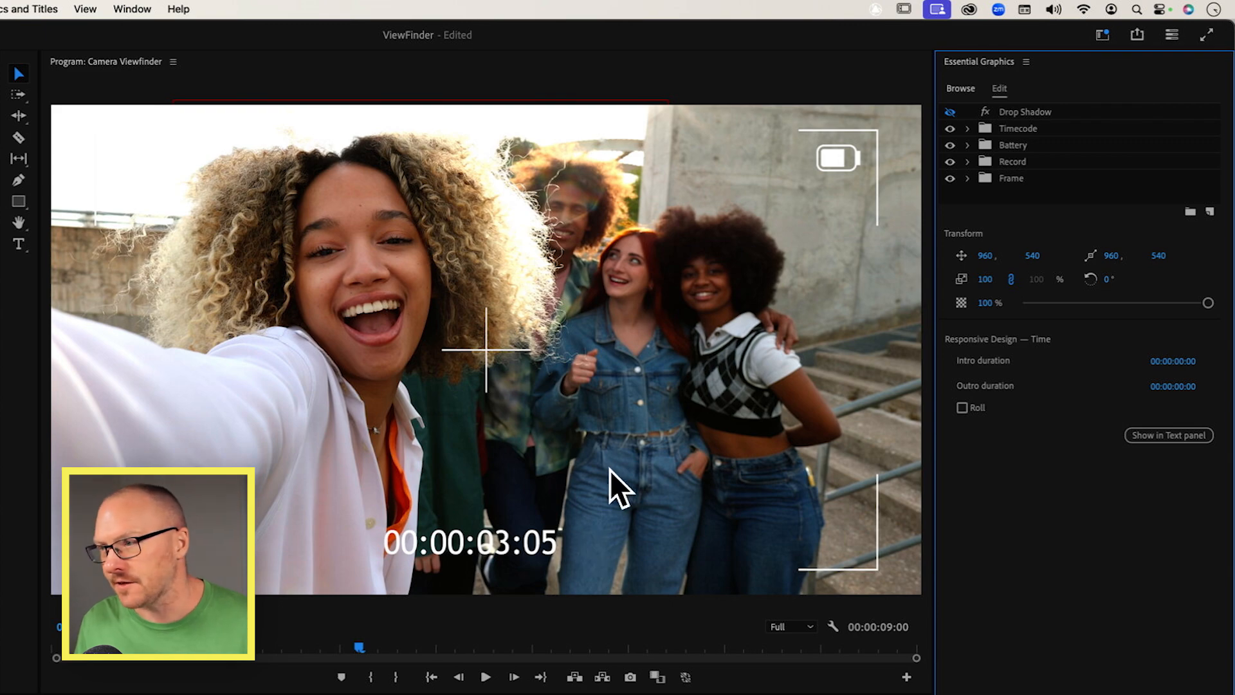
{"action": "left_click", "coordinate": [949, 162]}
{"action": "left_click", "coordinate": [950, 112]}
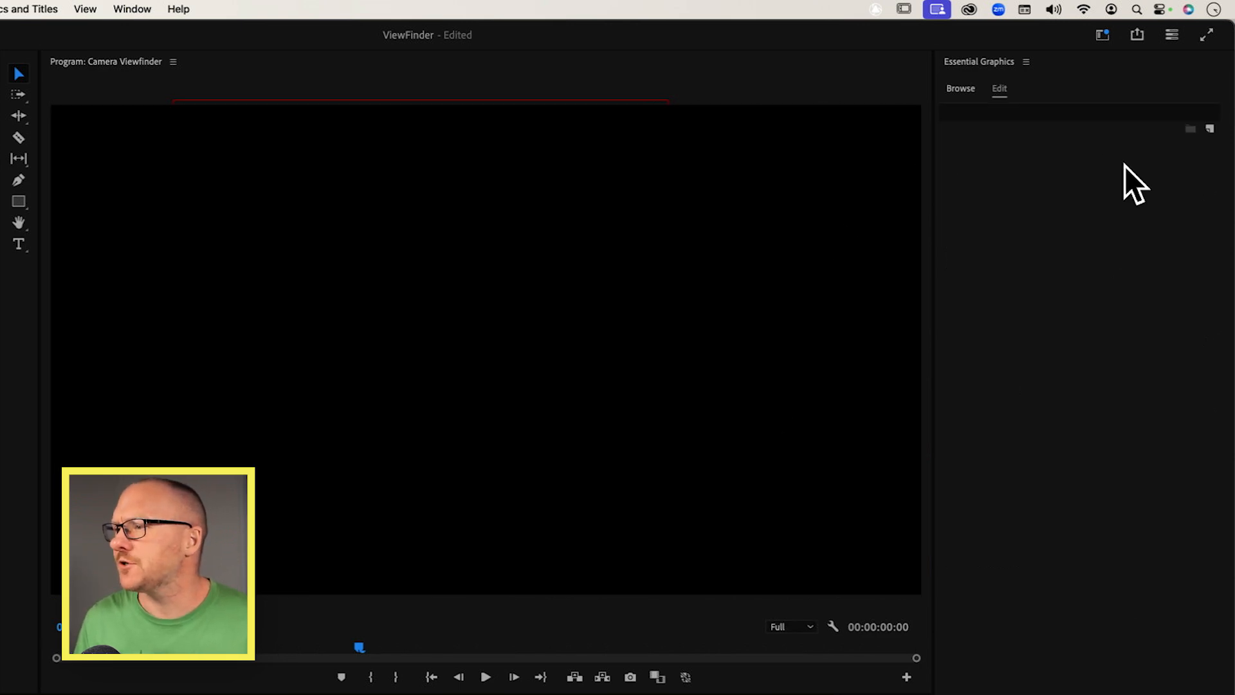
- Add a rectangle shape layer as a new graphic in the Camera Viewfinder sequence
{"action": "left_click", "coordinate": [1210, 129]}
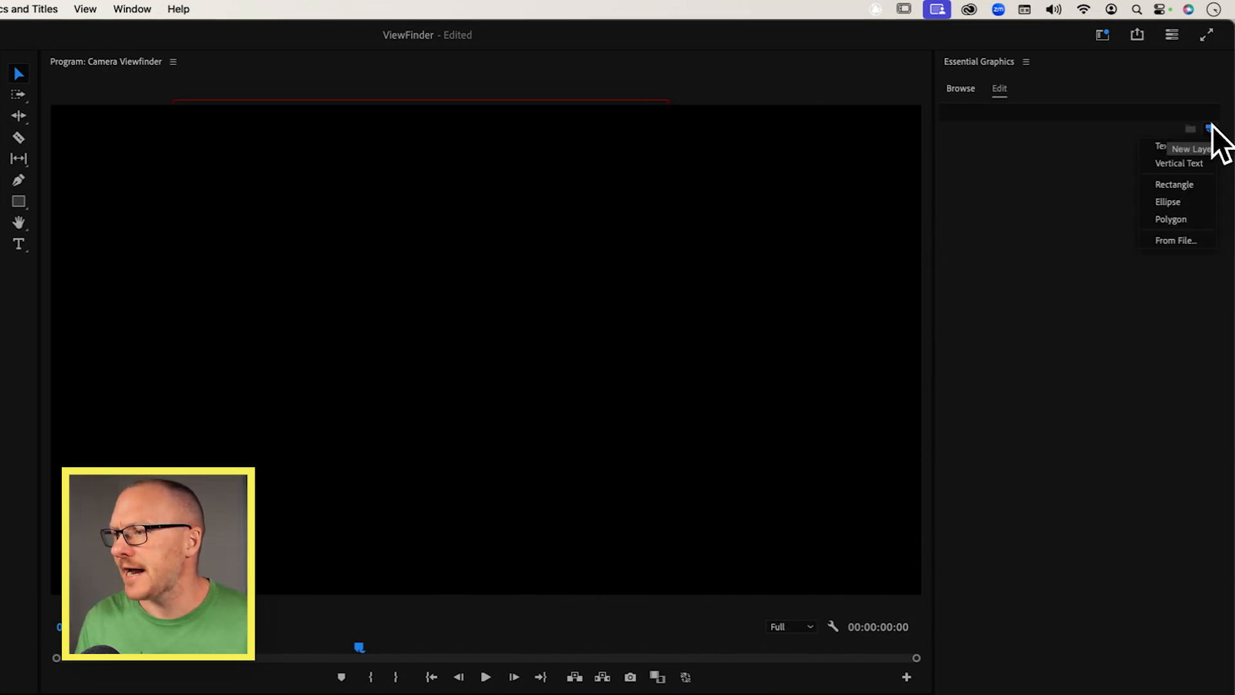
{"action": "left_click", "coordinate": [1185, 184]}
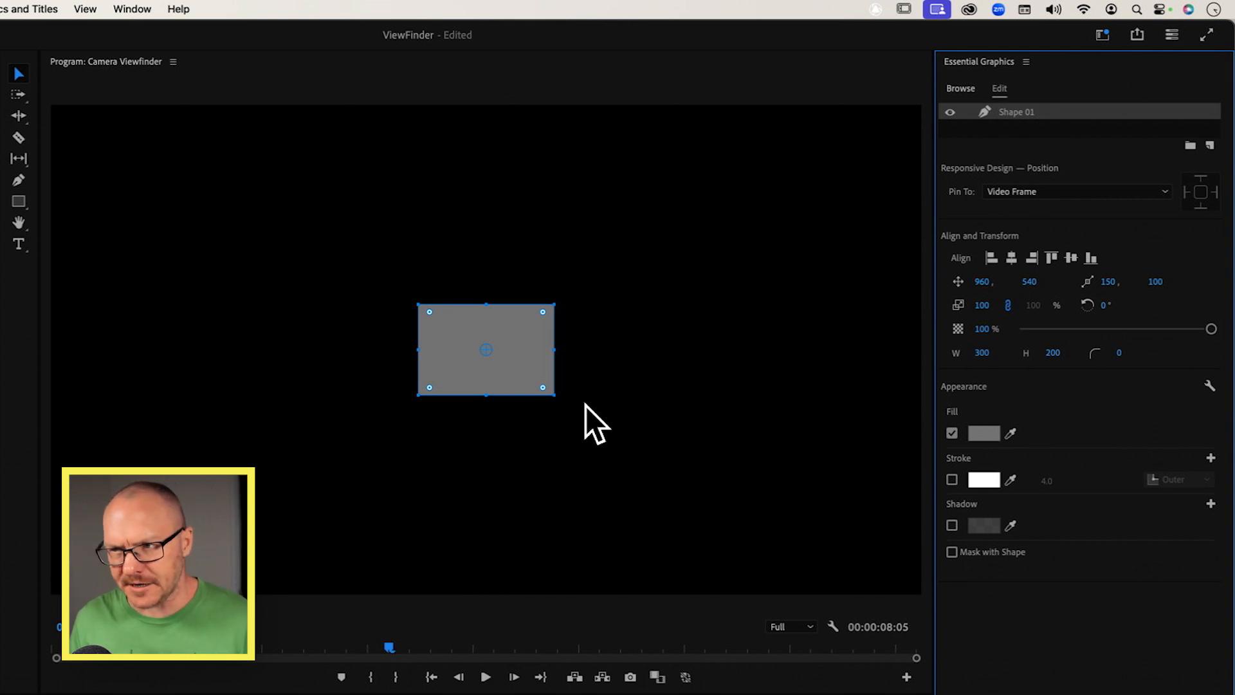
- Enable snapping in the Program Monitor and move the rectangle to 810, 440 so its lower-right corner meets the frame centre
{"action": "left_click", "coordinate": [252, 686]}
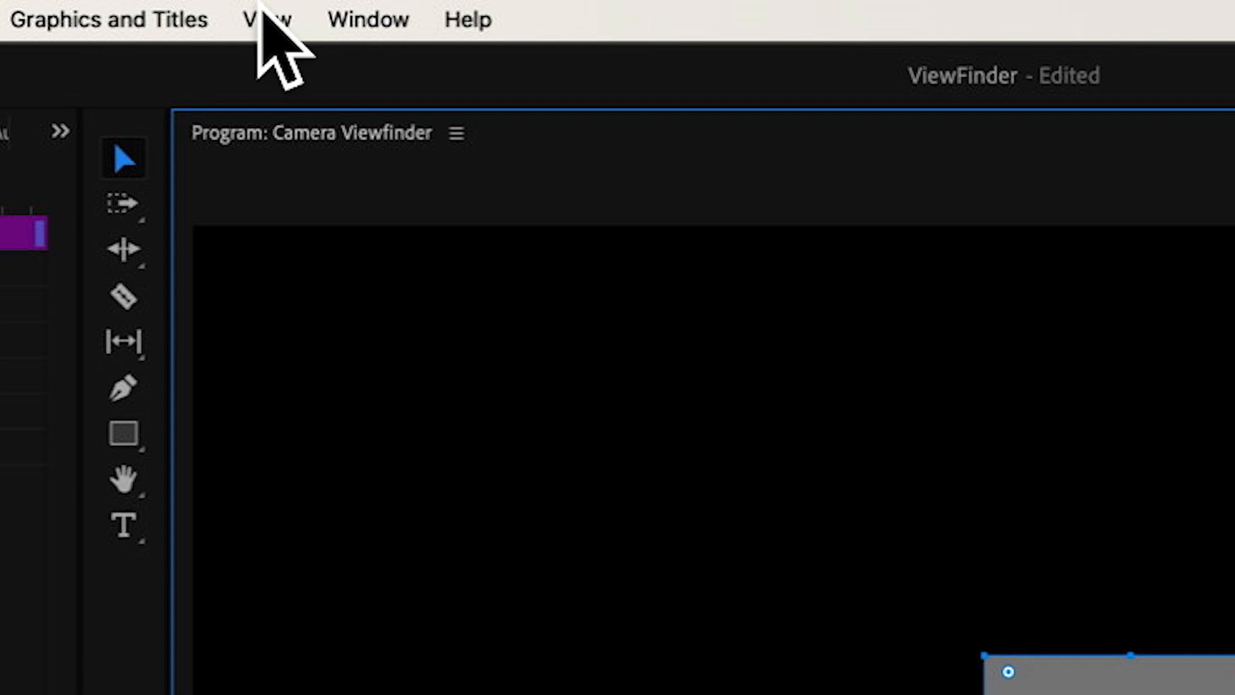
{"action": "left_click", "coordinate": [85, 9]}
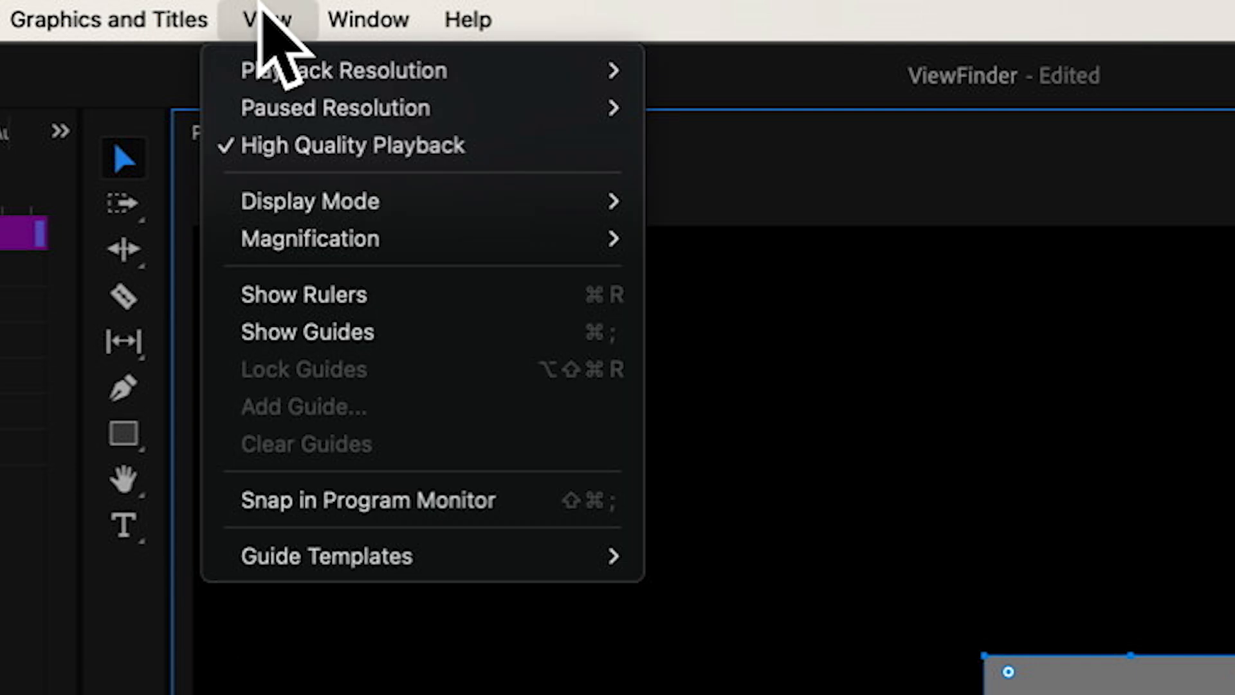
{"action": "left_click", "coordinate": [418, 499]}
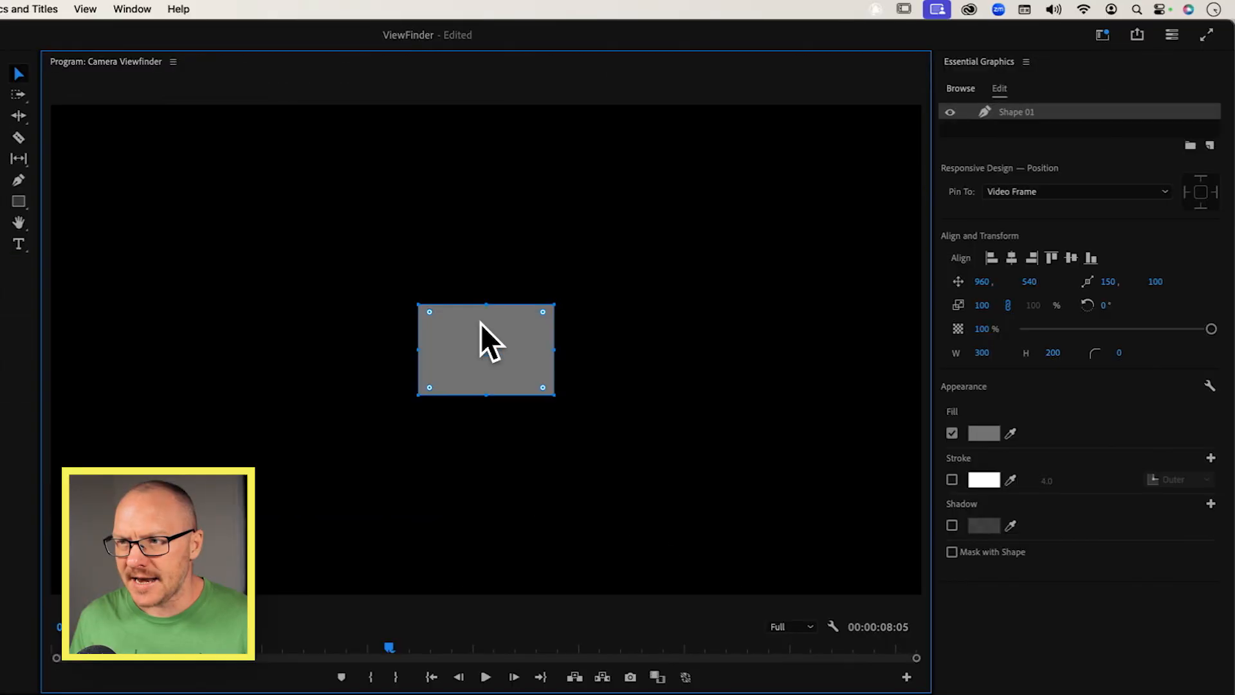
{"action": "left_click_drag", "start_coordinate": [480, 324], "coordinate": [406, 287]}
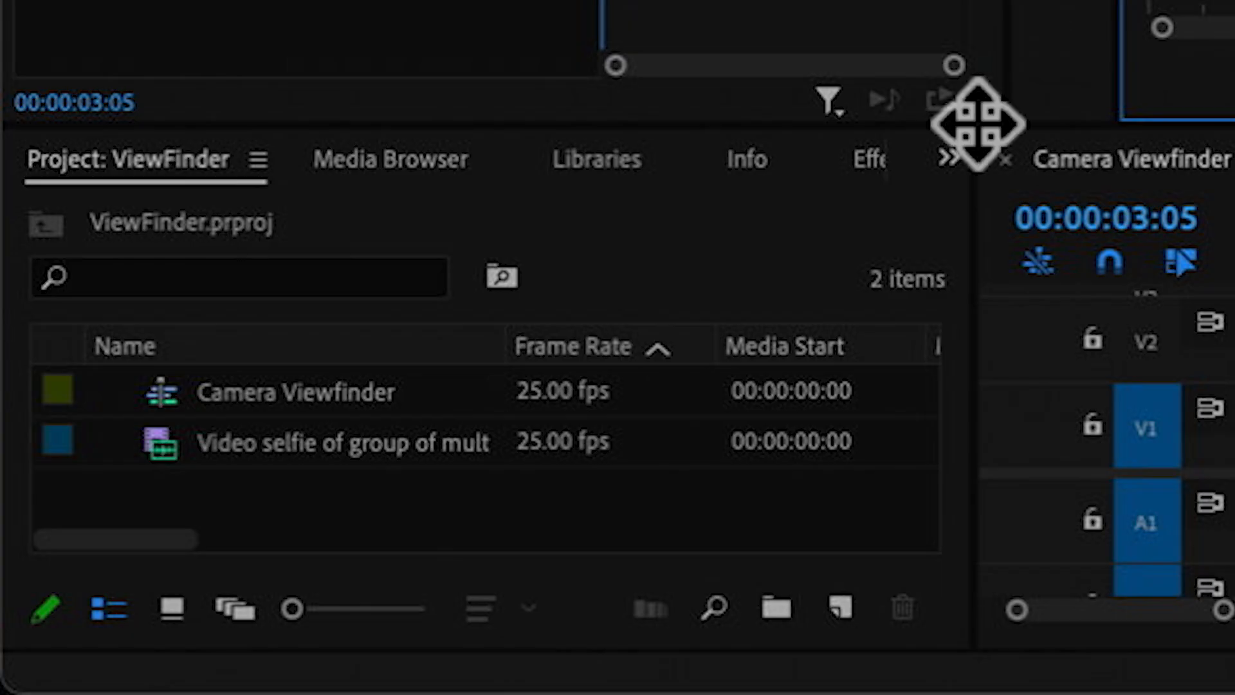
- Find the Mirror video effect and apply it to the graphic, above the Shape 01 layer
{"action": "left_click", "coordinate": [866, 158]}
{"action": "left_click", "coordinate": [322, 222]}
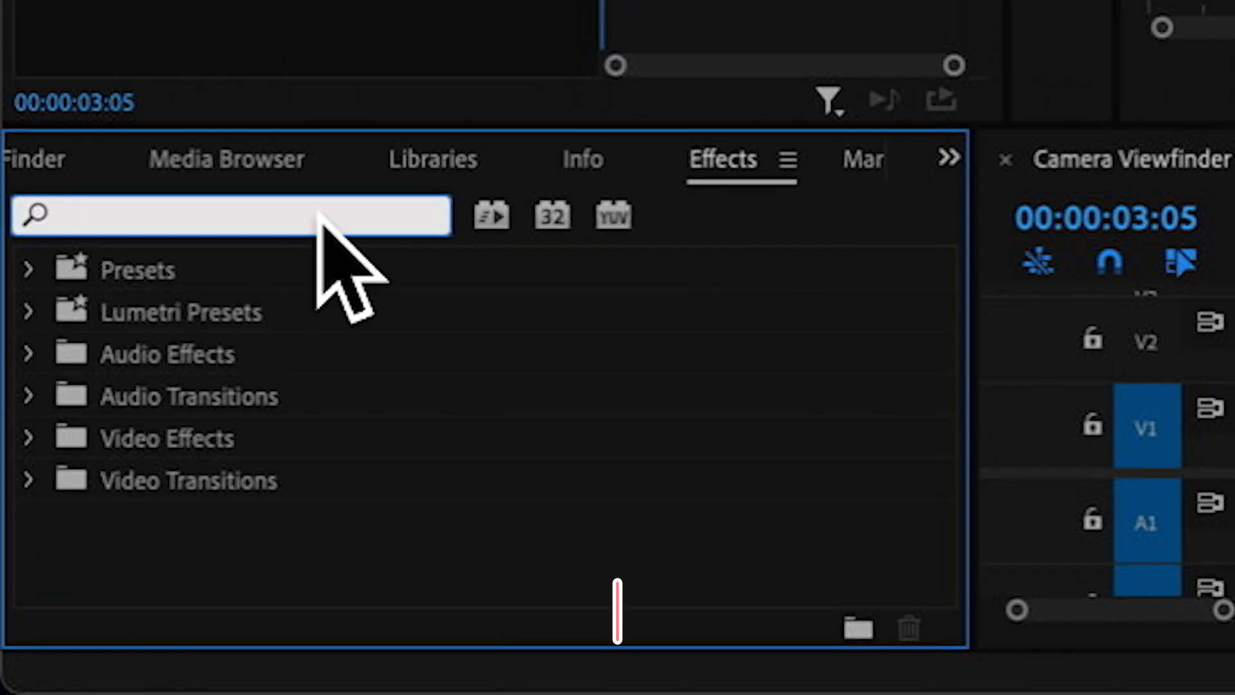
{"action": "type", "text": "mirror"}
{"action": "left_click", "coordinate": [201, 519]}
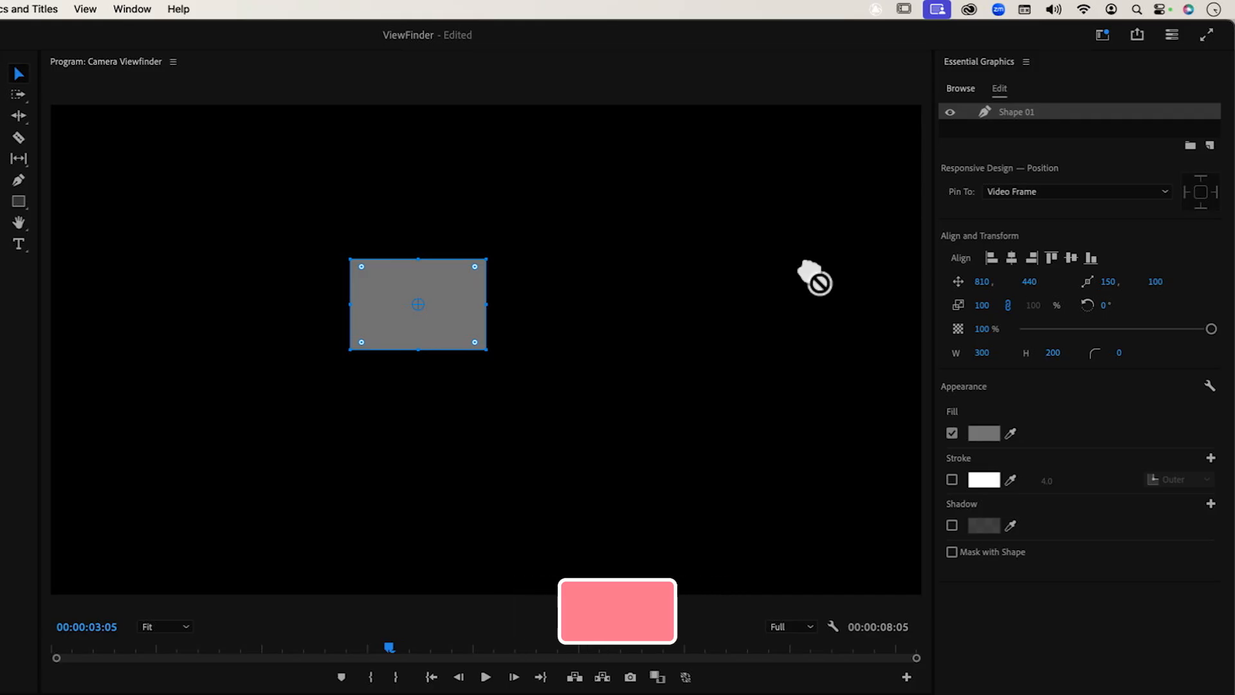
{"action": "left_click_drag", "start_coordinate": [813, 277], "coordinate": [1011, 107]}
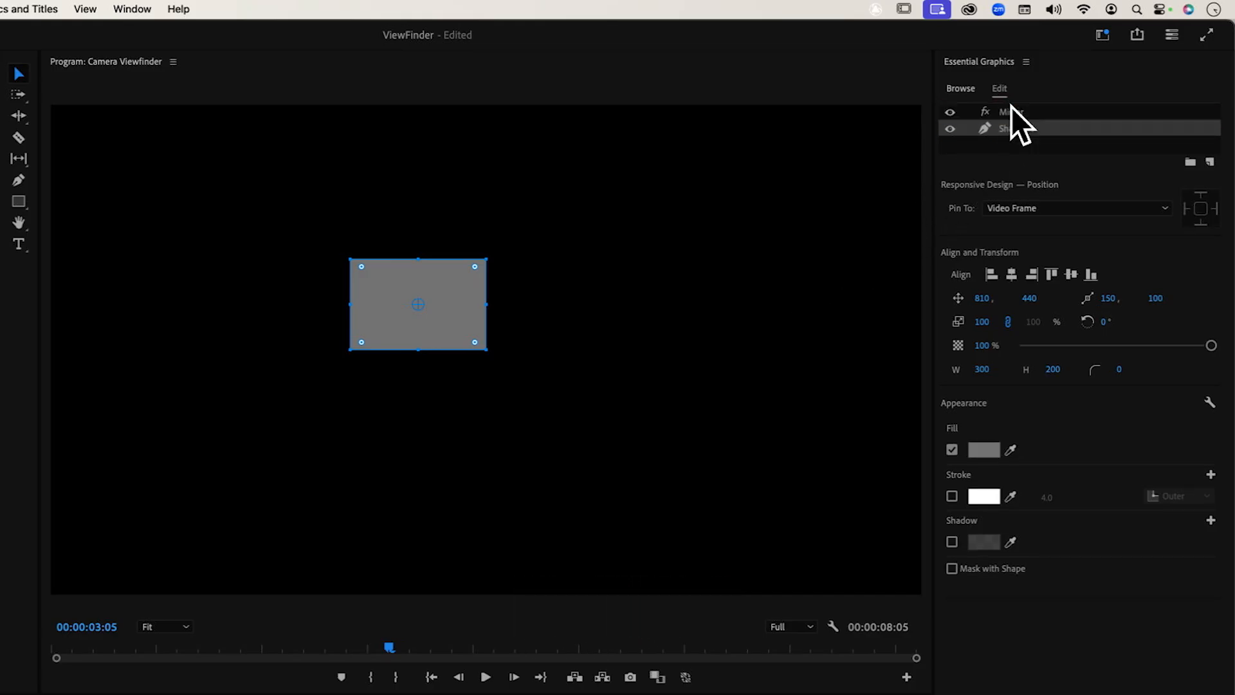
- Set the Mirror effect's Reflection Angle to 90°
{"action": "left_click", "coordinate": [1031, 113]}
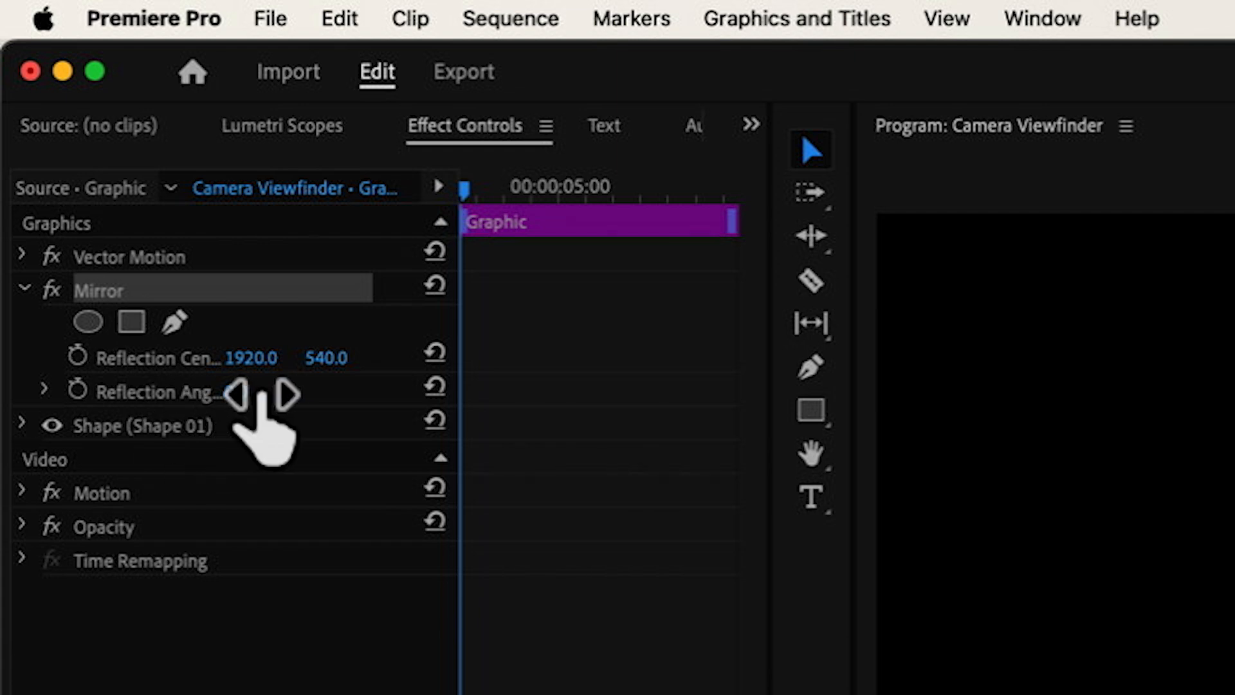
{"action": "left_click", "coordinate": [260, 391]}
{"action": "type", "text": "90"}
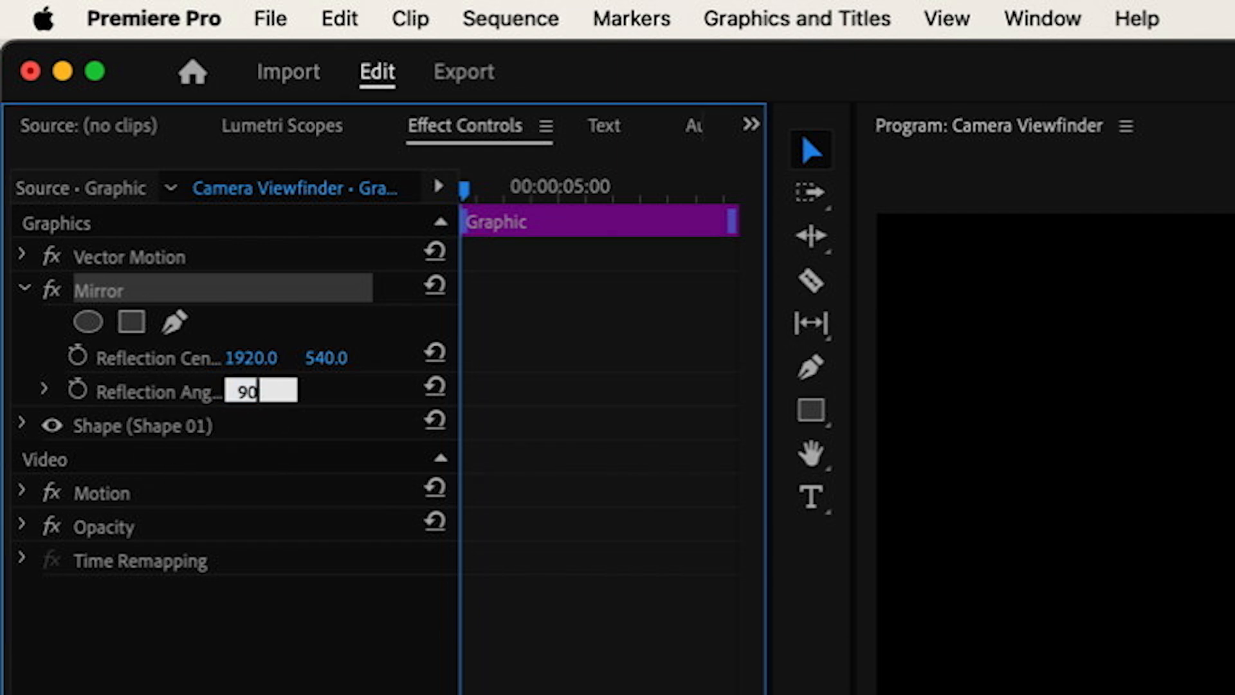
{"action": "key", "text": "Return"}
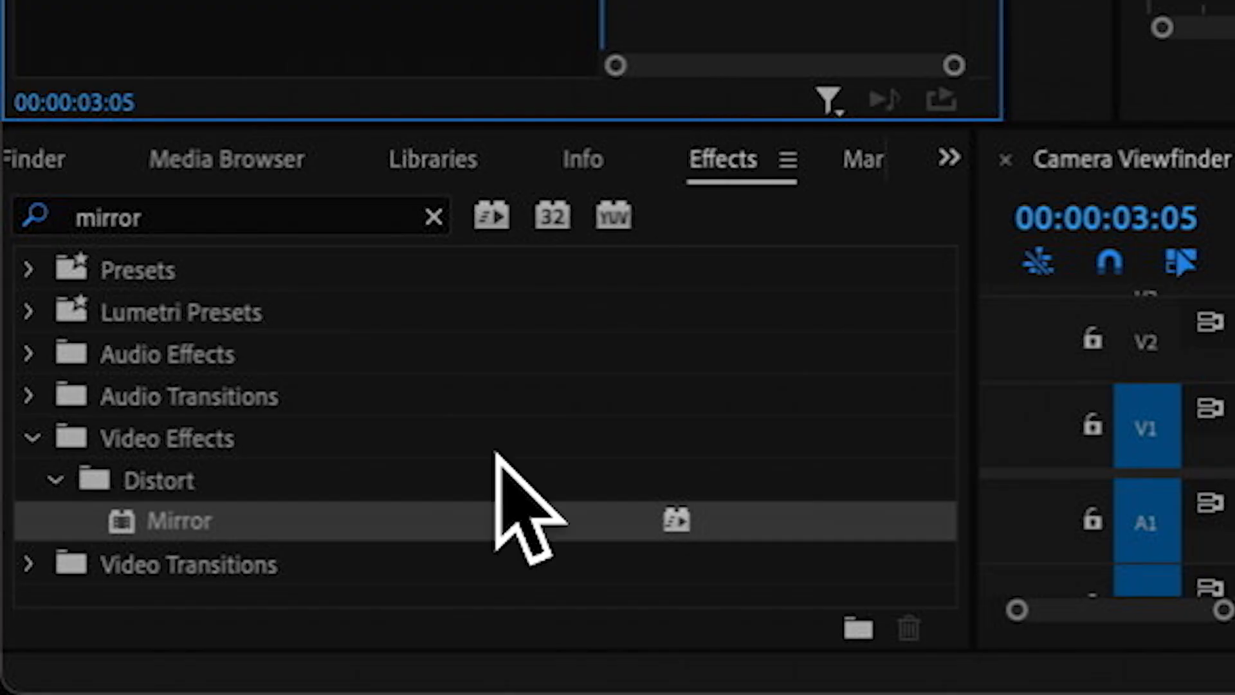
- Apply a second Mirror effect above the first and set its horizontal Reflection Center to the middle of the frame
{"action": "left_click_drag", "start_coordinate": [143, 515], "coordinate": [152, 515]}
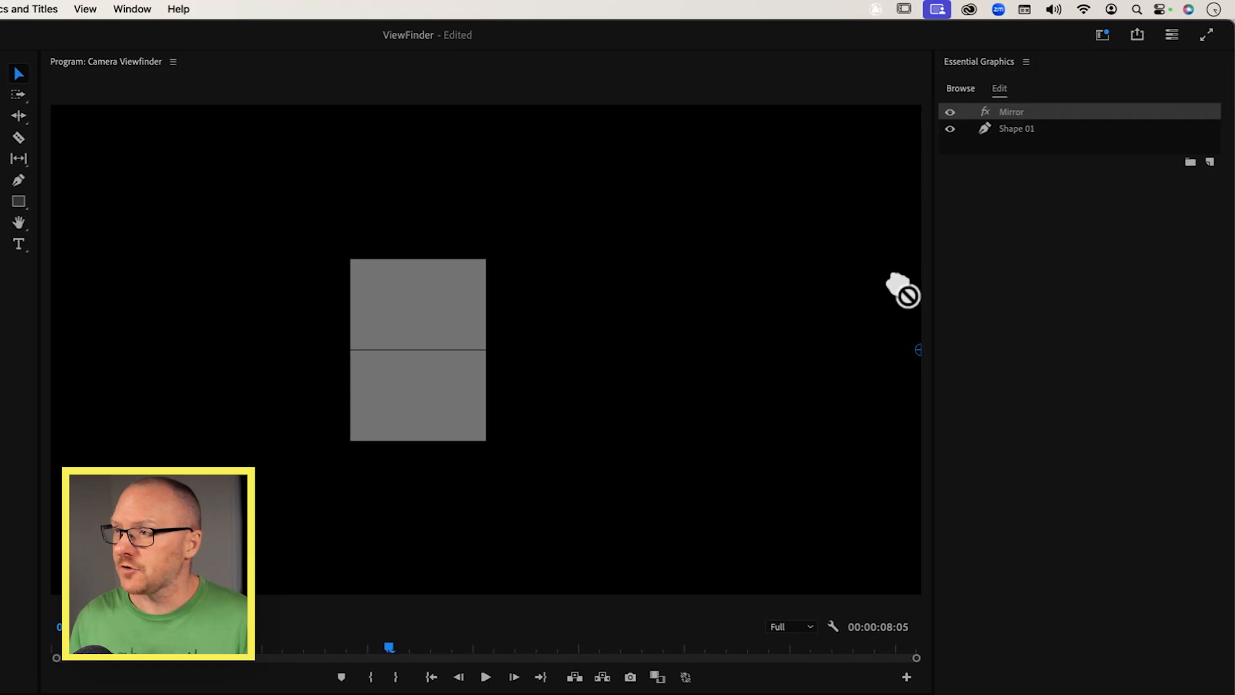
{"action": "left_click_drag", "start_coordinate": [900, 286], "coordinate": [1042, 108]}
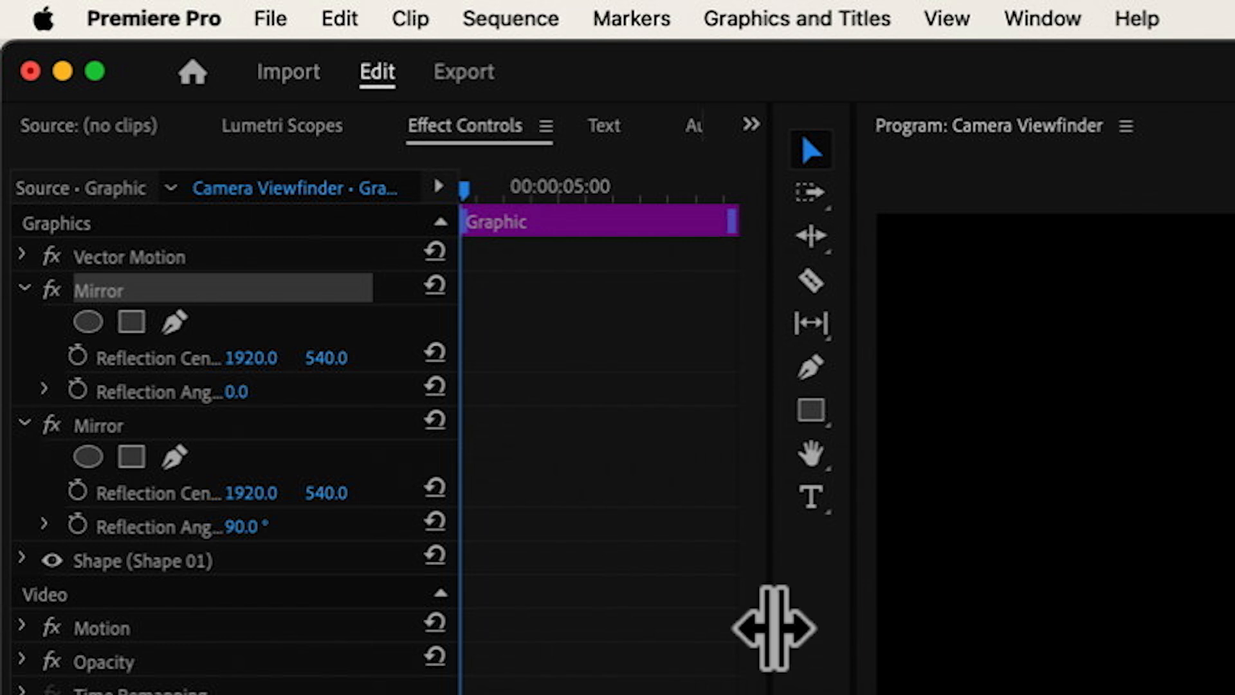
{"action": "left_click_drag", "start_coordinate": [771, 629], "coordinate": [923, 608]}
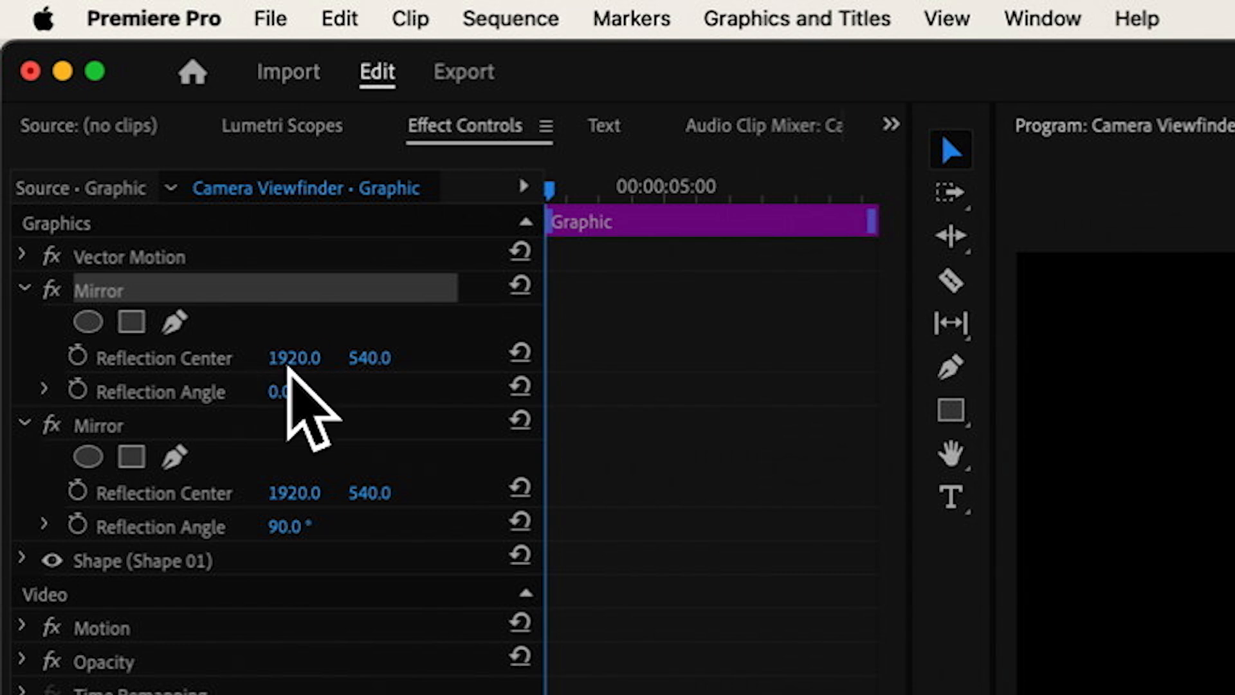
{"action": "left_click", "coordinate": [303, 357]}
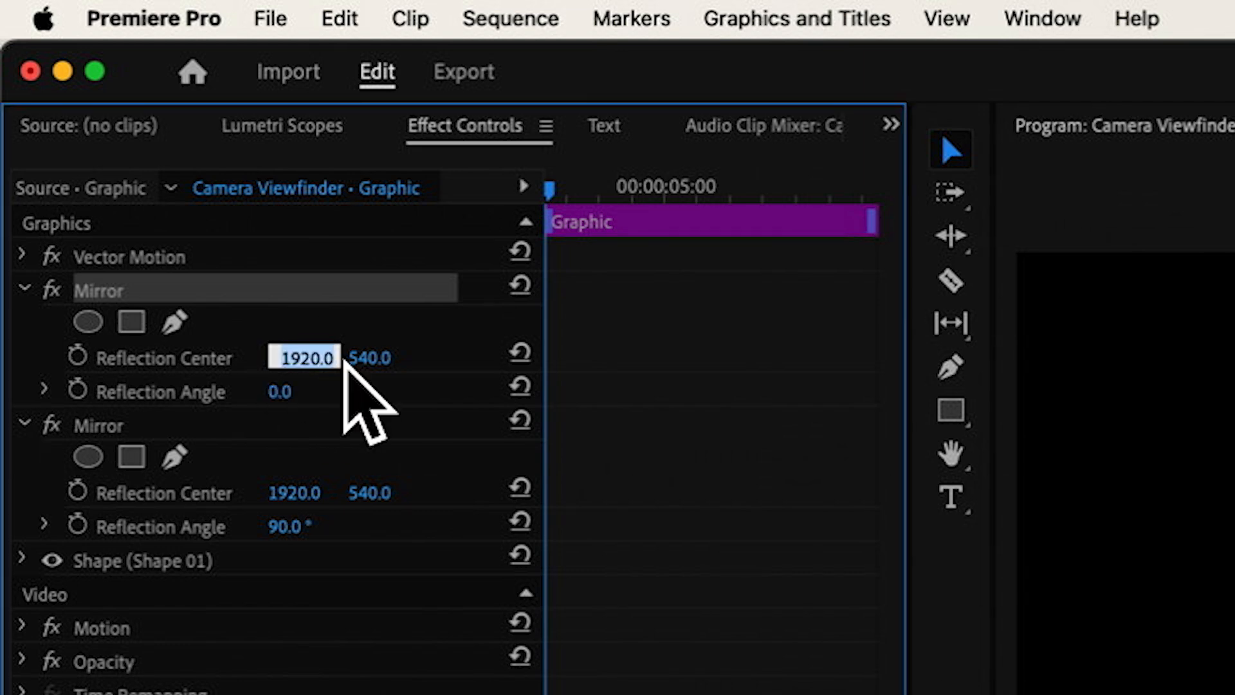
{"action": "type", "text": "9"}
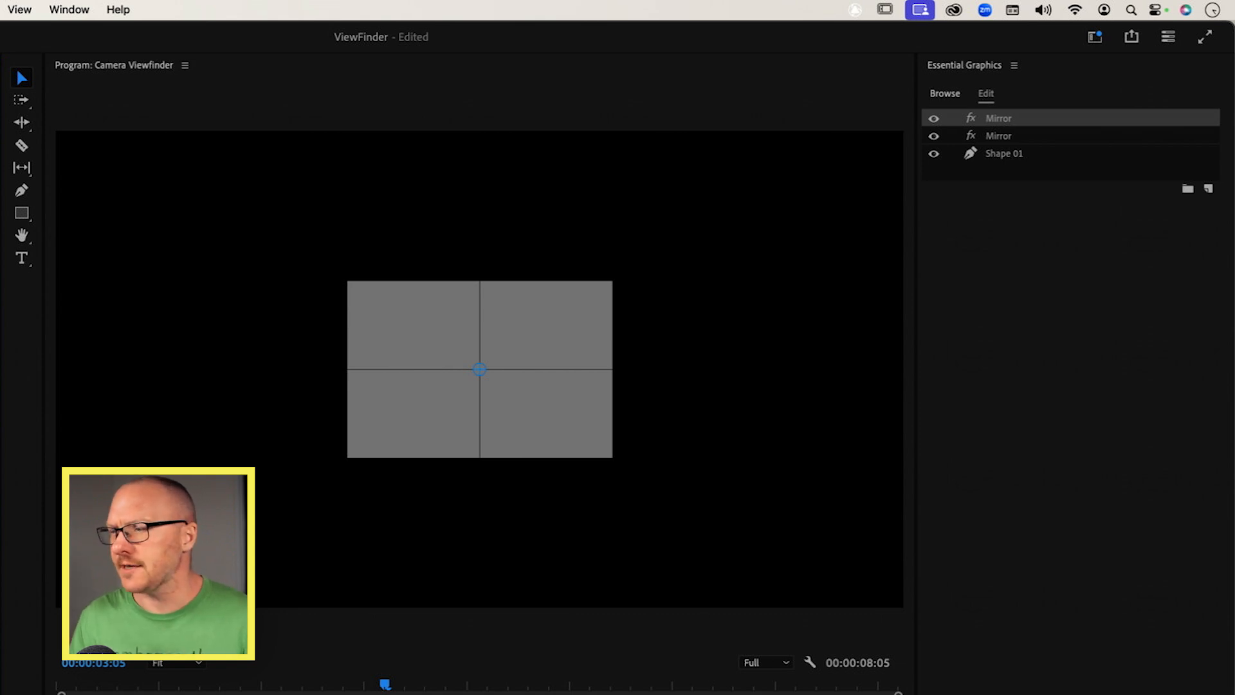
- Replace Shape 01's fill with a white 4.0 outer stroke and enlarge the shape outward from the centre to about 855 by 453
{"action": "left_click", "coordinate": [1007, 153]}
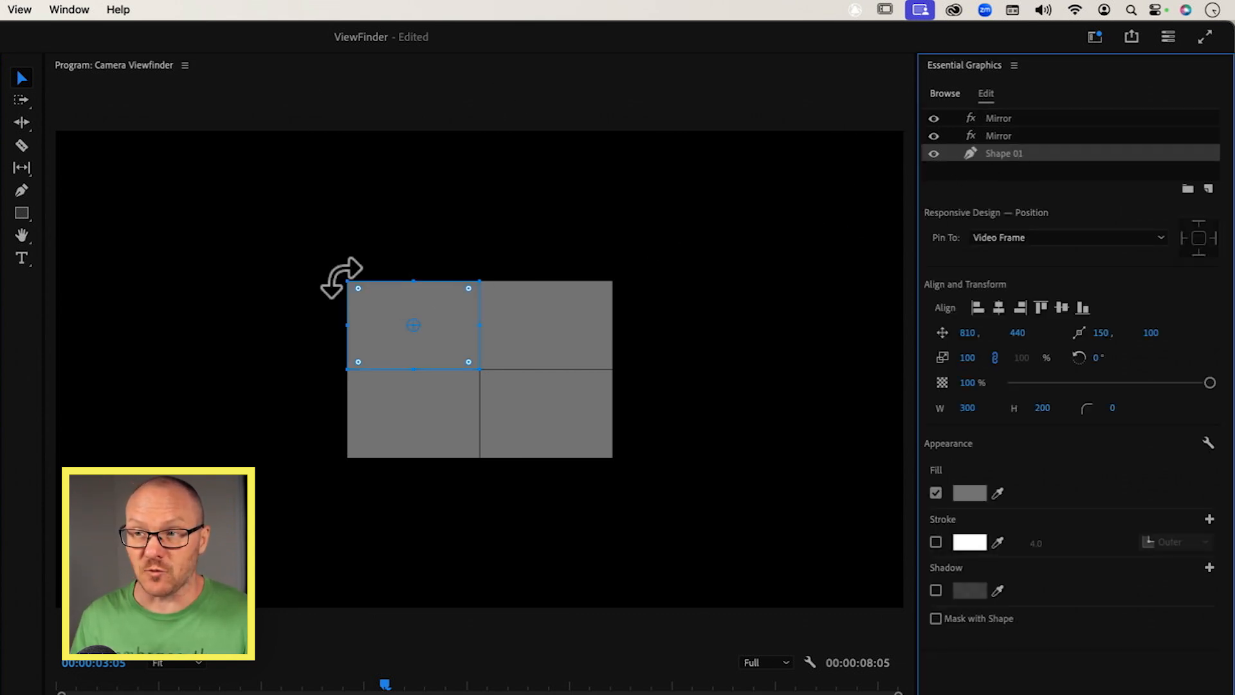
{"action": "left_click_drag", "start_coordinate": [349, 281], "coordinate": [202, 222]}
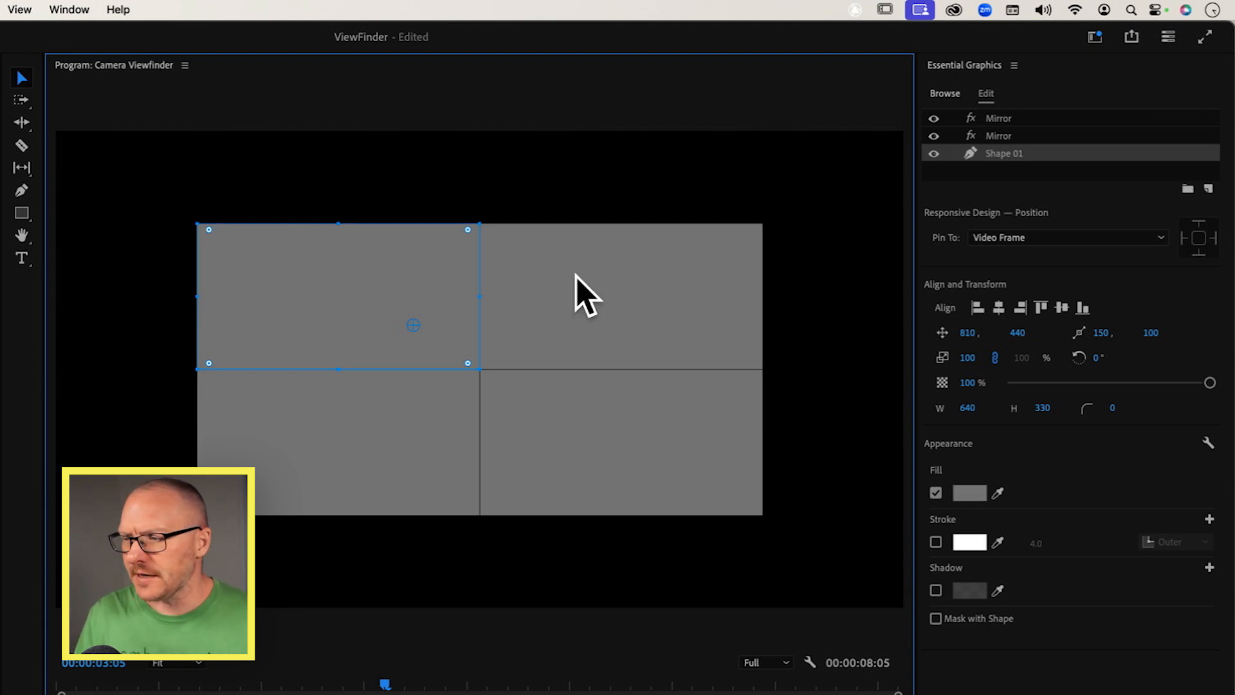
{"action": "left_click", "coordinate": [936, 493]}
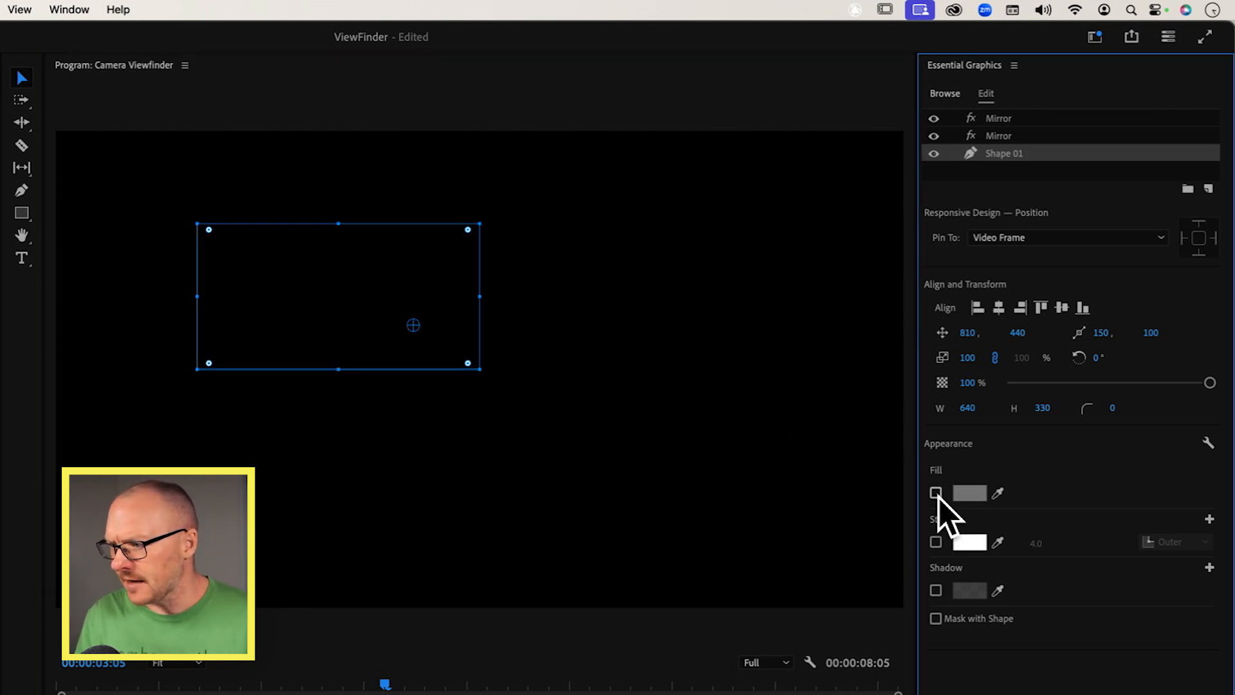
{"action": "left_click", "coordinate": [936, 542]}
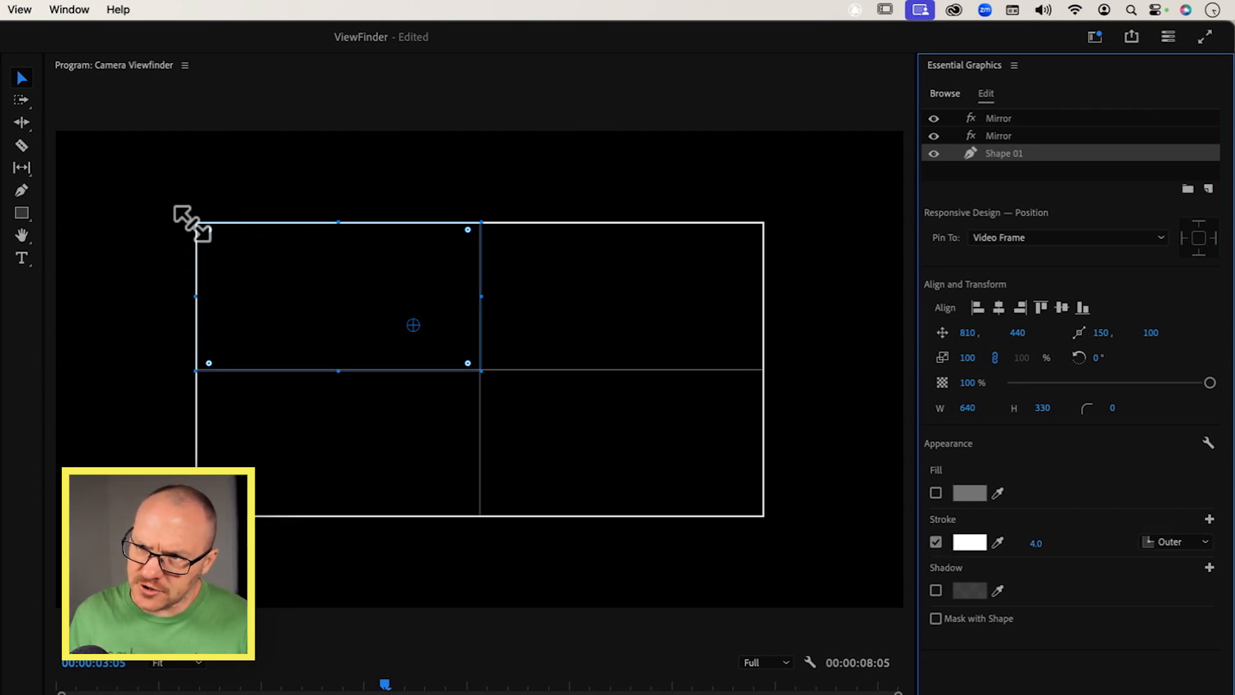
{"action": "left_click_drag", "start_coordinate": [195, 222], "coordinate": [101, 169]}
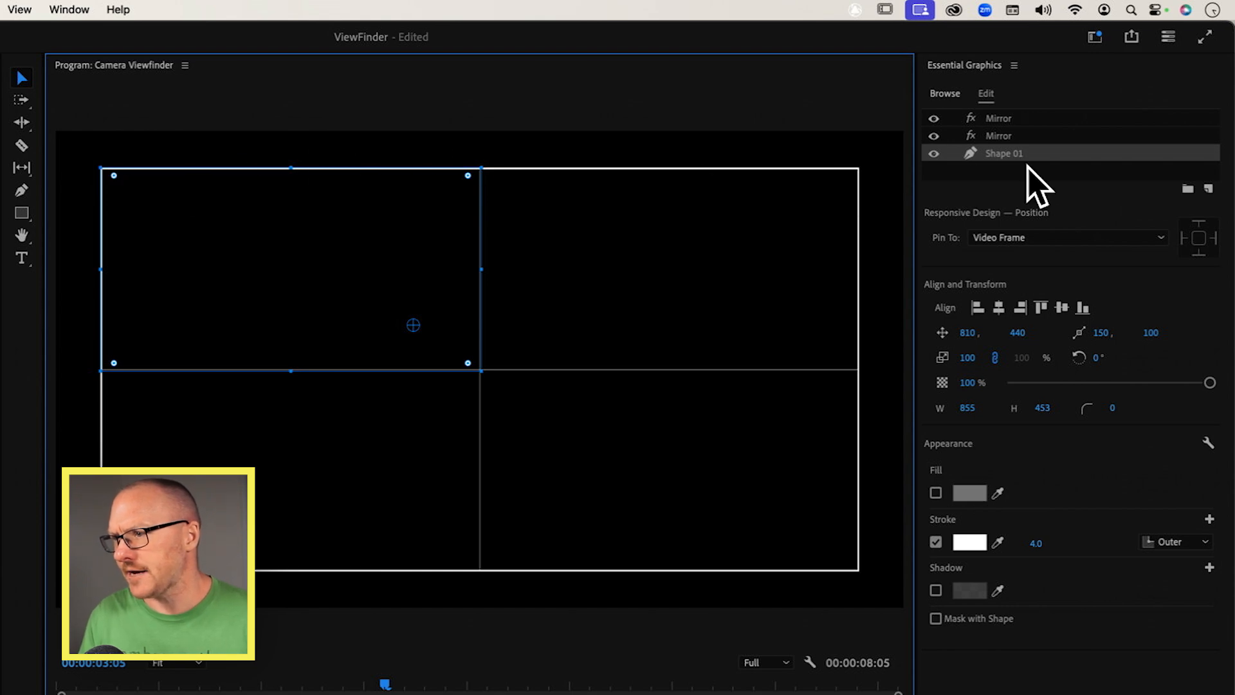
- Add a second rectangle layer to the graphic with its stroke turned off and its fill turned on
{"action": "left_click", "coordinate": [1051, 171]}
{"action": "left_click", "coordinate": [1210, 188]}
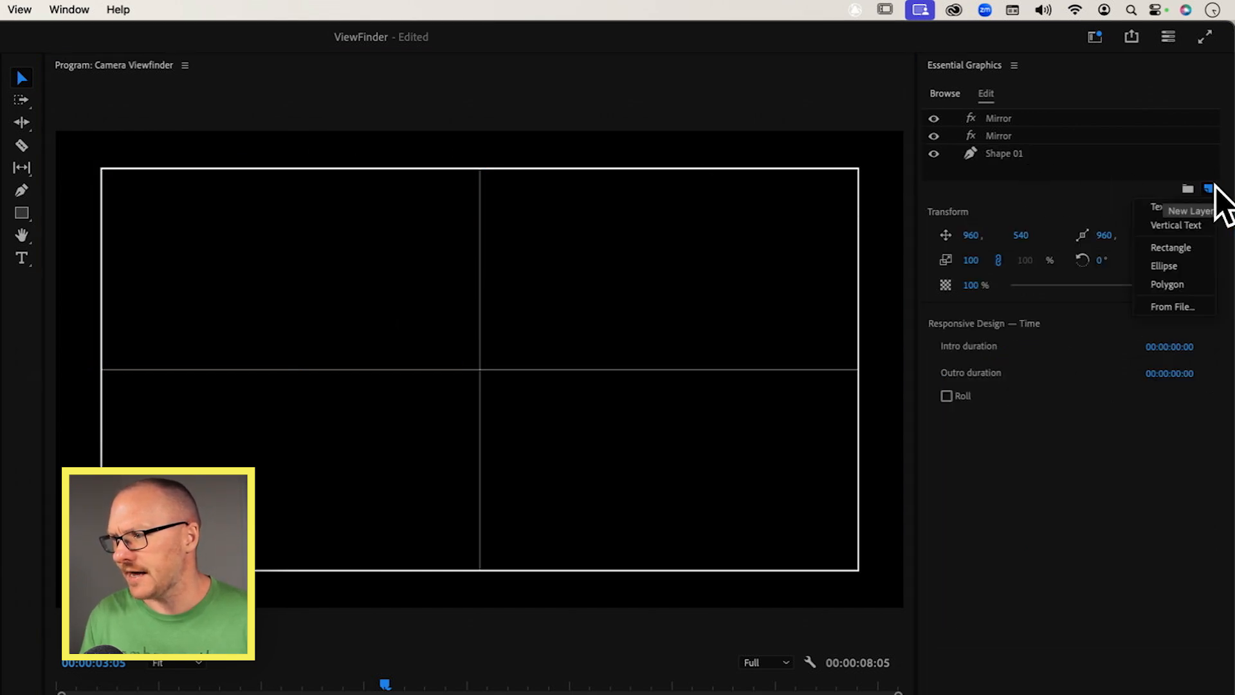
{"action": "left_click", "coordinate": [1191, 244]}
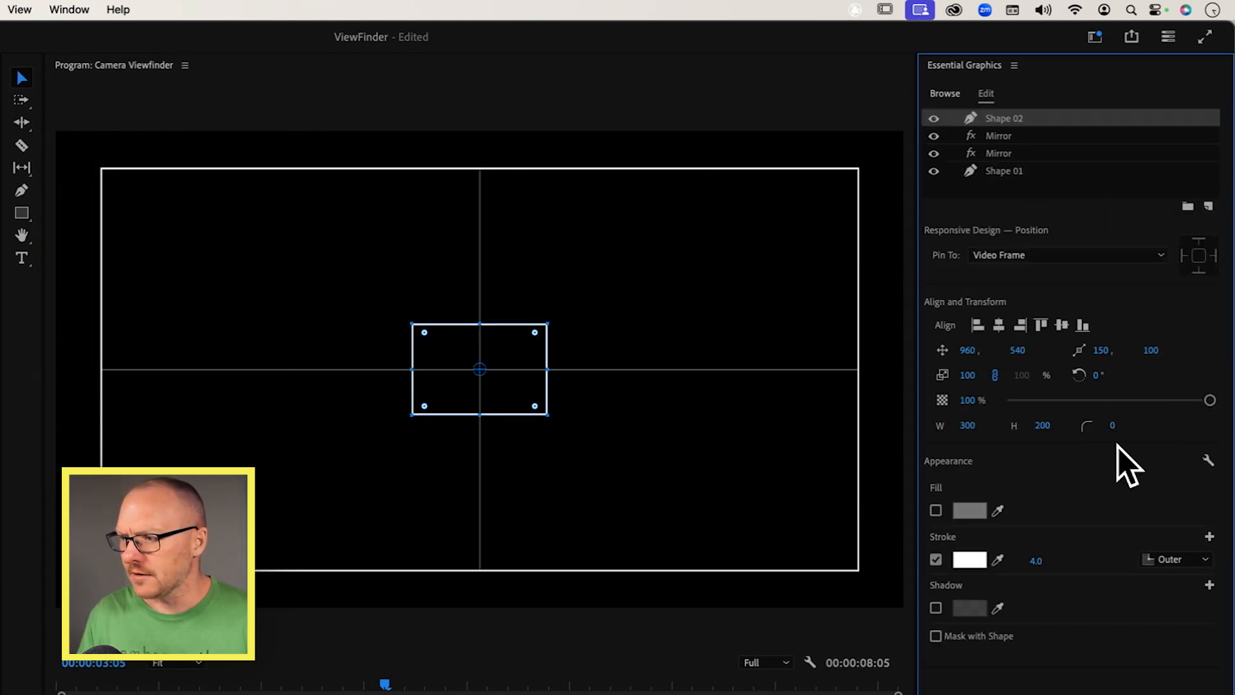
{"action": "left_click", "coordinate": [936, 560]}
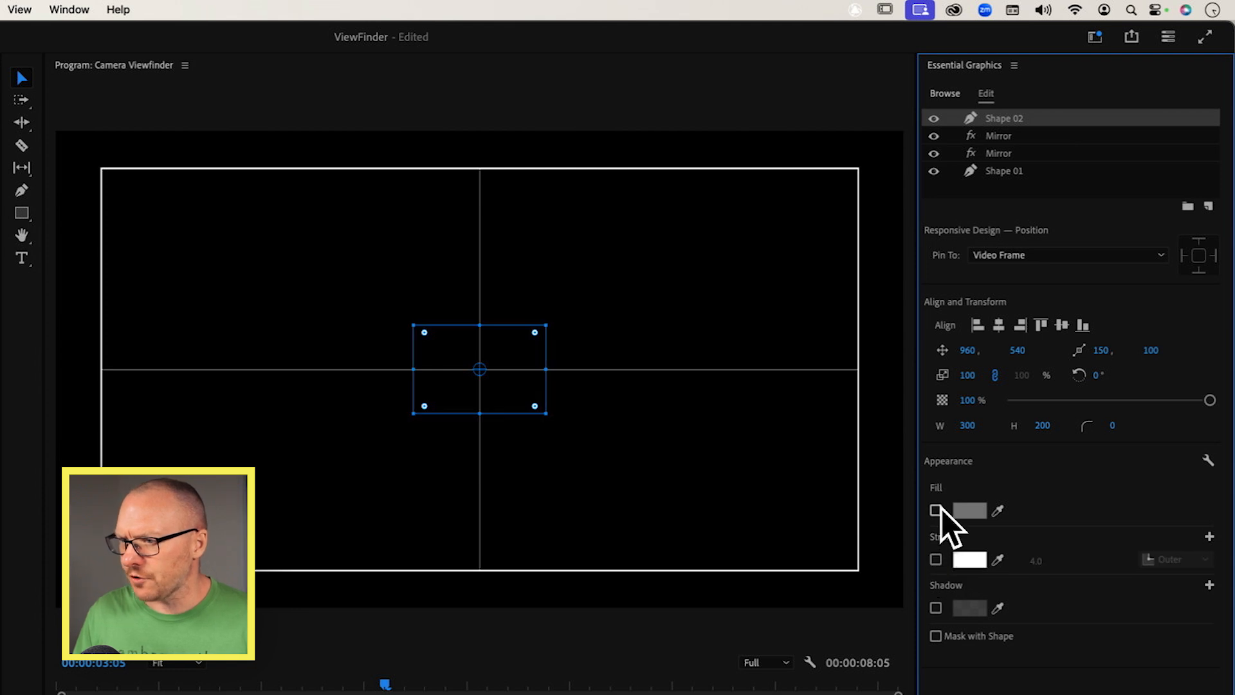
{"action": "left_click", "coordinate": [938, 509]}
- Set the second rectangle's fill colour to bright green, 0BFF00
{"action": "left_click", "coordinate": [971, 510]}
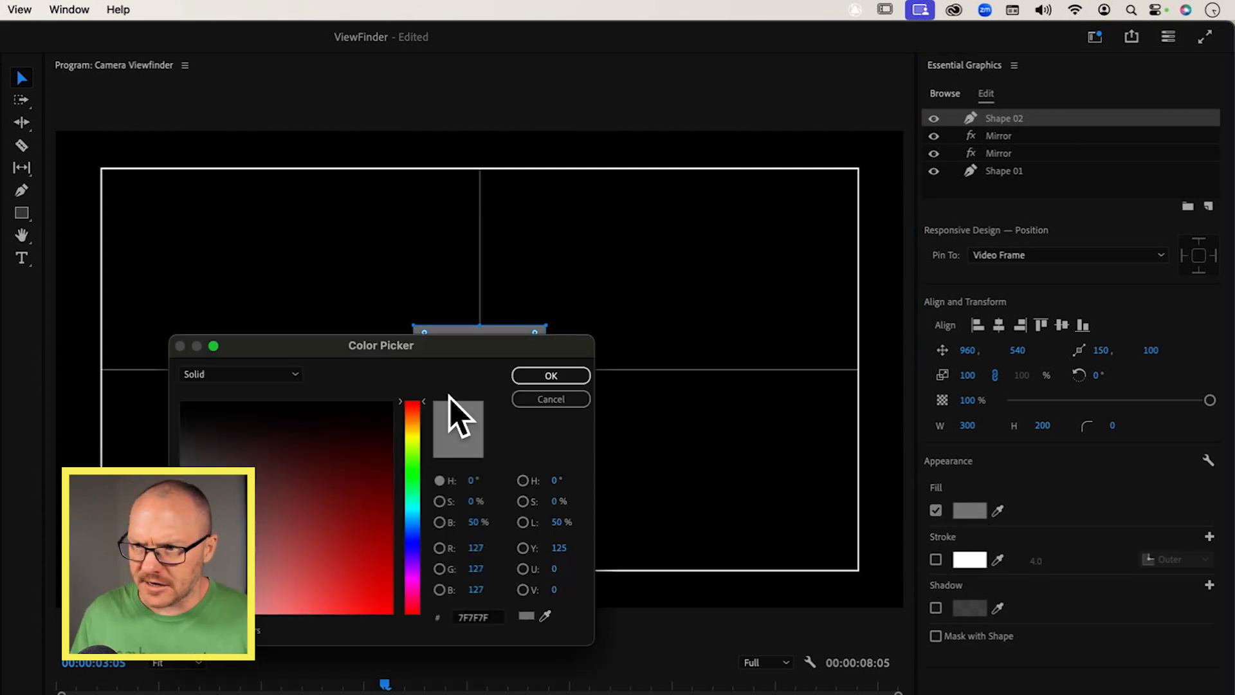
{"action": "left_click_drag", "start_coordinate": [411, 451], "coordinate": [412, 470]}
{"action": "left_click_drag", "start_coordinate": [326, 488], "coordinate": [391, 612]}
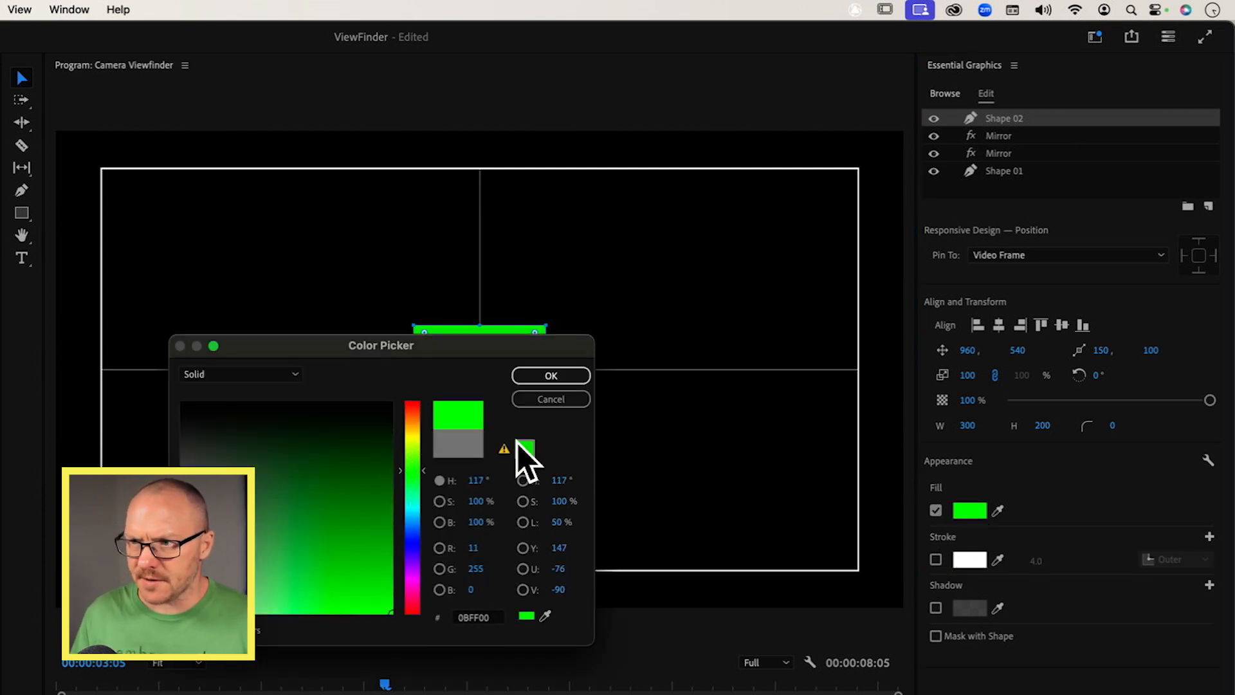
{"action": "left_click", "coordinate": [551, 378]}
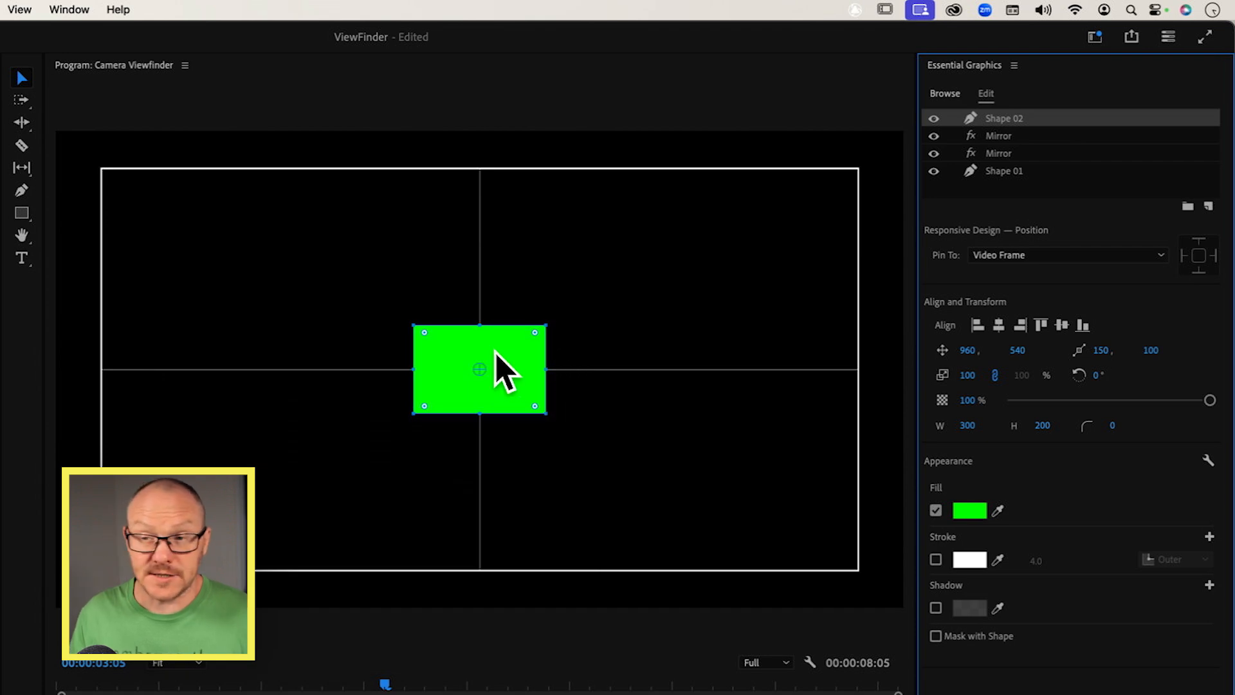
{"action": "left_click", "coordinate": [518, 369]}
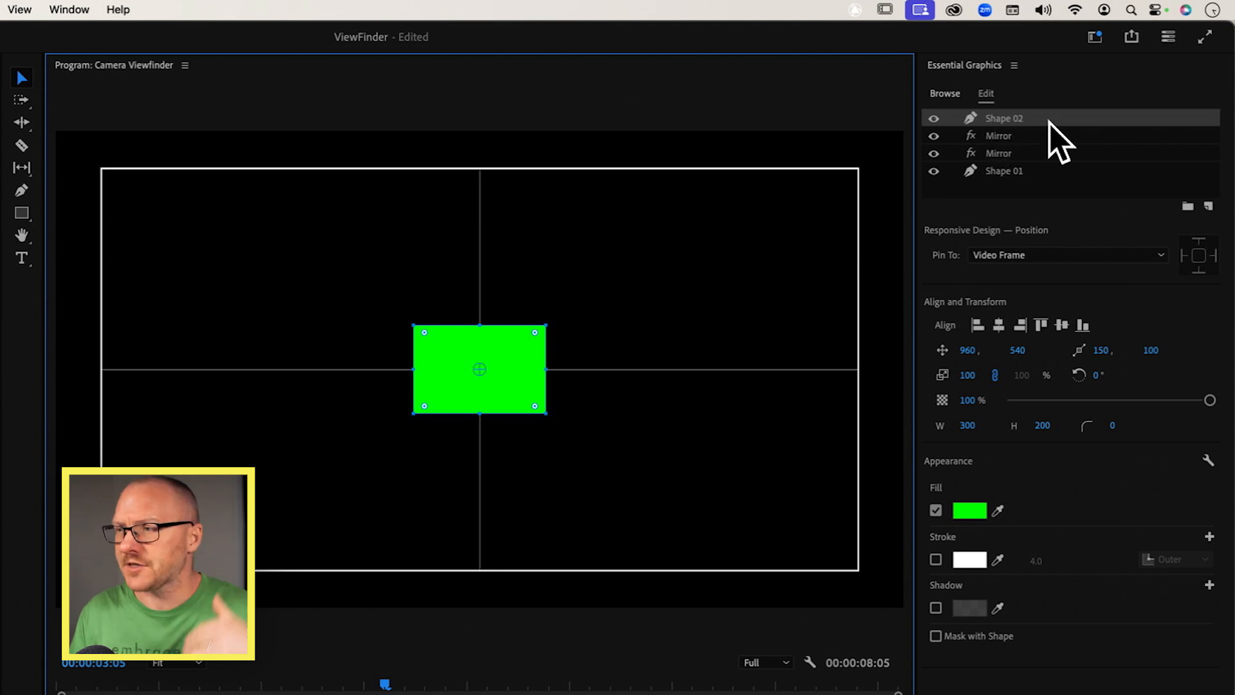
- Place Shape 02 below both Mirror effects, and shift it to about 748.8, 540 and enlarge it to about 847 by 422
{"action": "left_click_drag", "start_coordinate": [1052, 118], "coordinate": [1045, 160]}
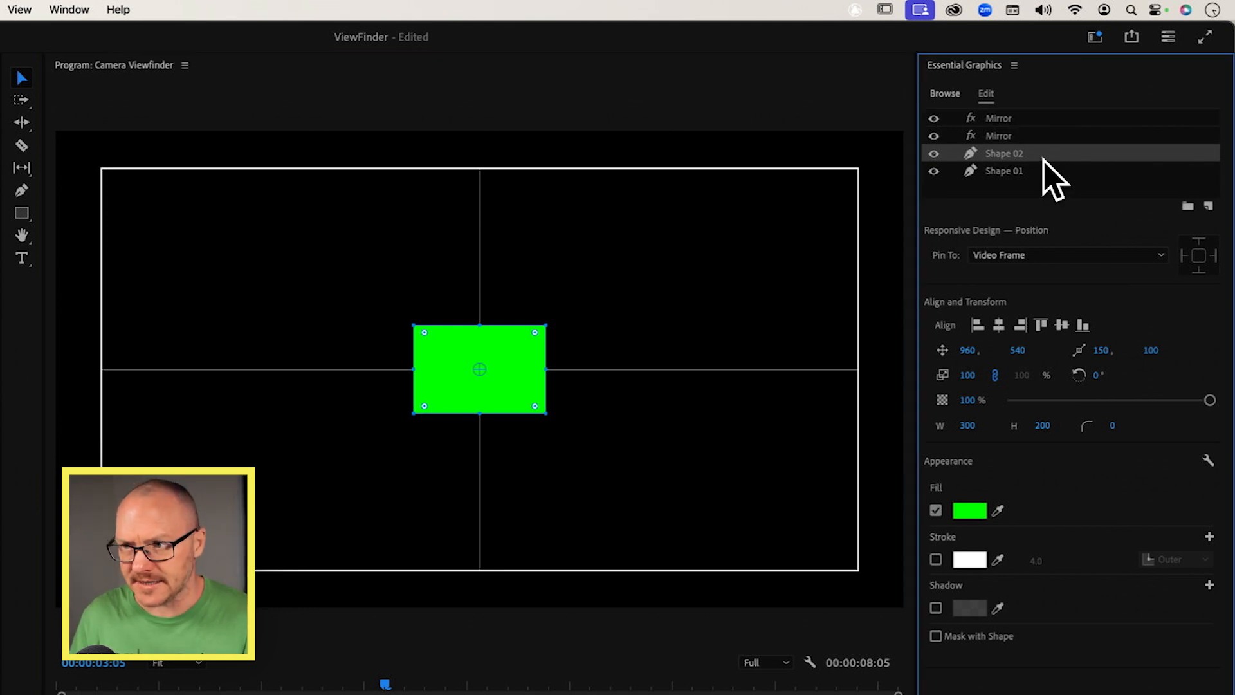
{"action": "left_click_drag", "start_coordinate": [519, 359], "coordinate": [415, 346]}
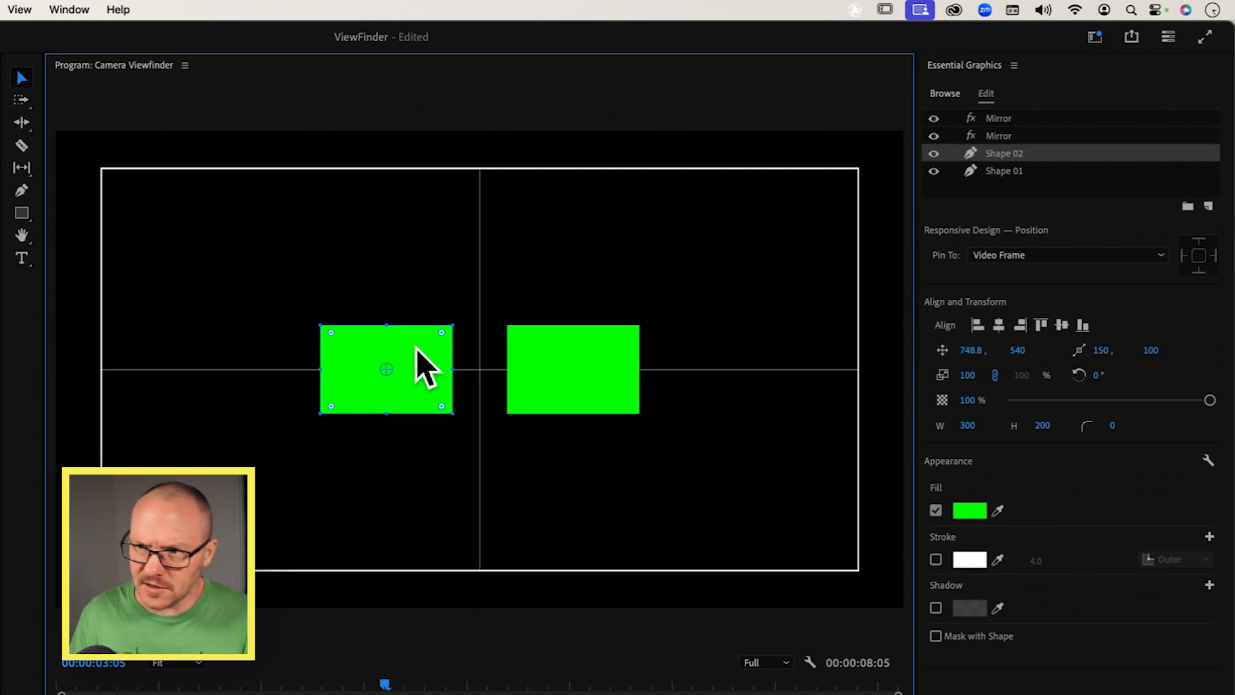
{"action": "left_click_drag", "start_coordinate": [321, 368], "coordinate": [79, 365]}
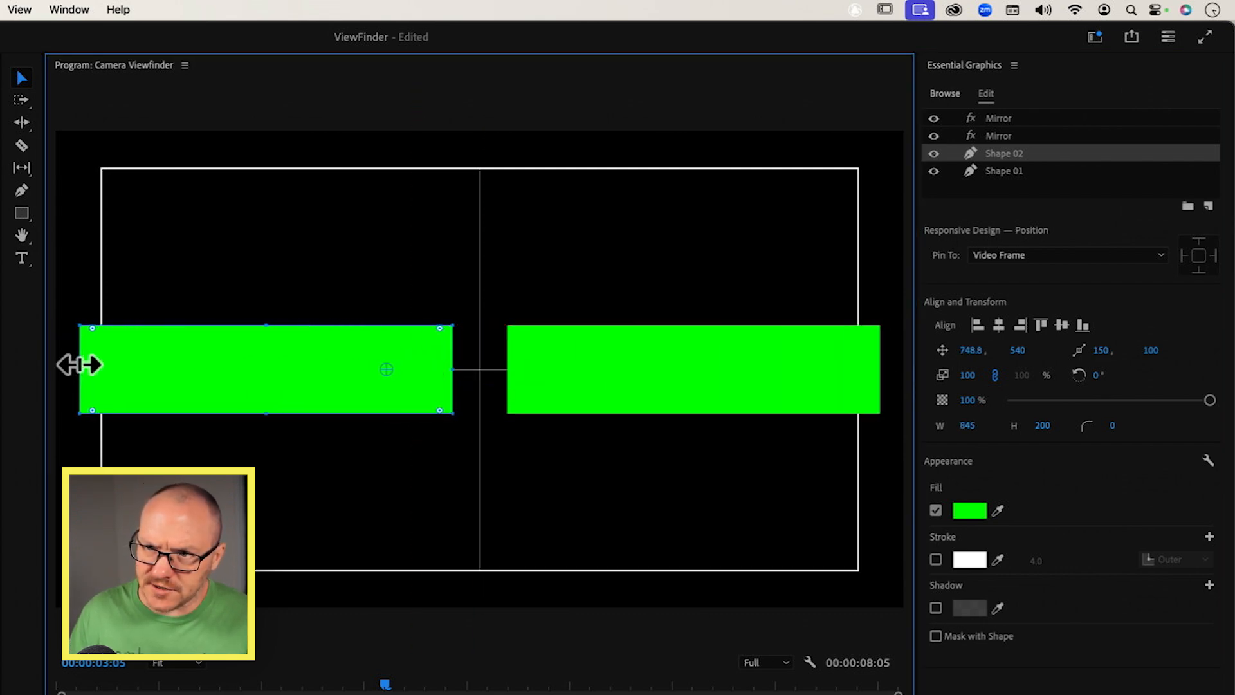
{"action": "left_click_drag", "start_coordinate": [267, 325], "coordinate": [272, 229]}
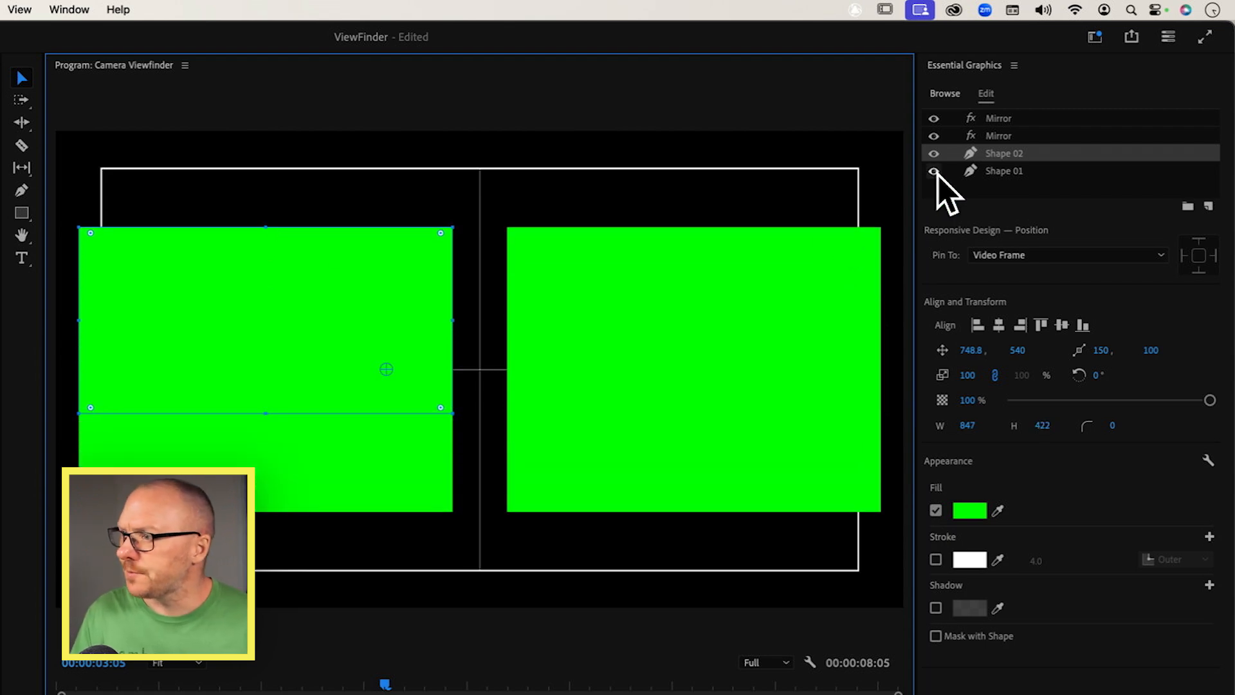
- Duplicate Shape 02, move the copy up to about 1172.3, 376.5 and widen it to about 1080
{"action": "right_click", "coordinate": [997, 155]}
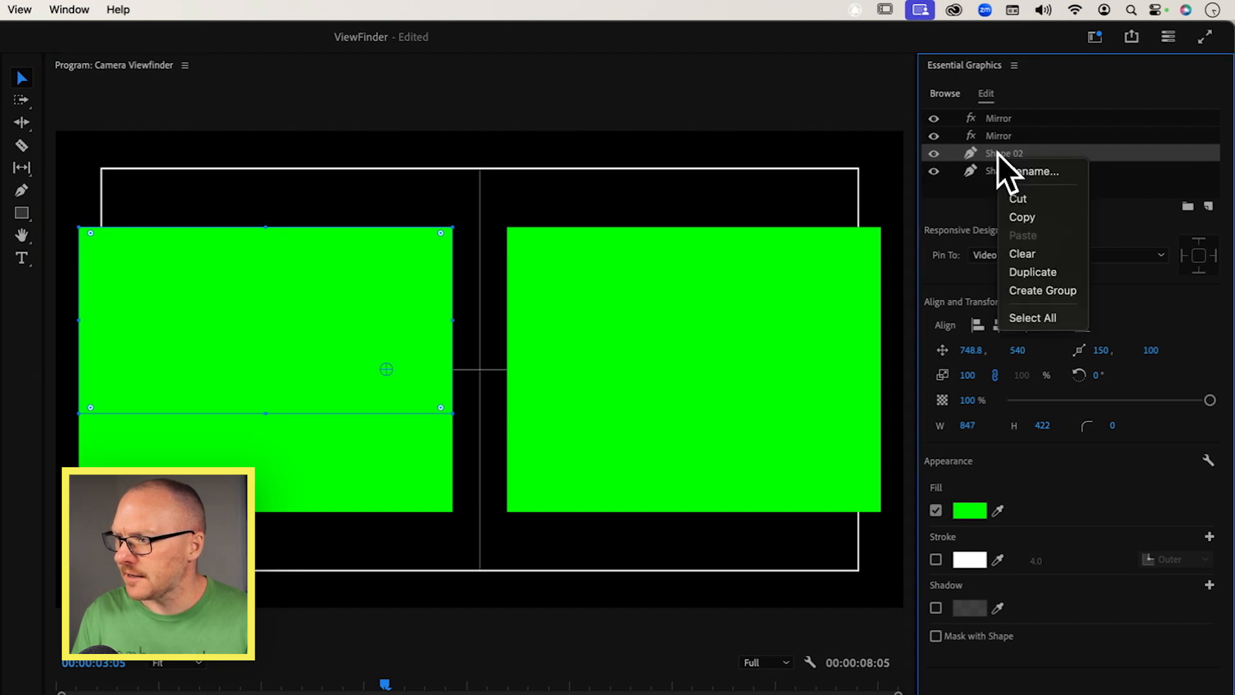
{"action": "left_click", "coordinate": [975, 269]}
{"action": "left_click_drag", "start_coordinate": [255, 343], "coordinate": [450, 272]}
{"action": "left_click_drag", "start_coordinate": [453, 340], "coordinate": [455, 340]}
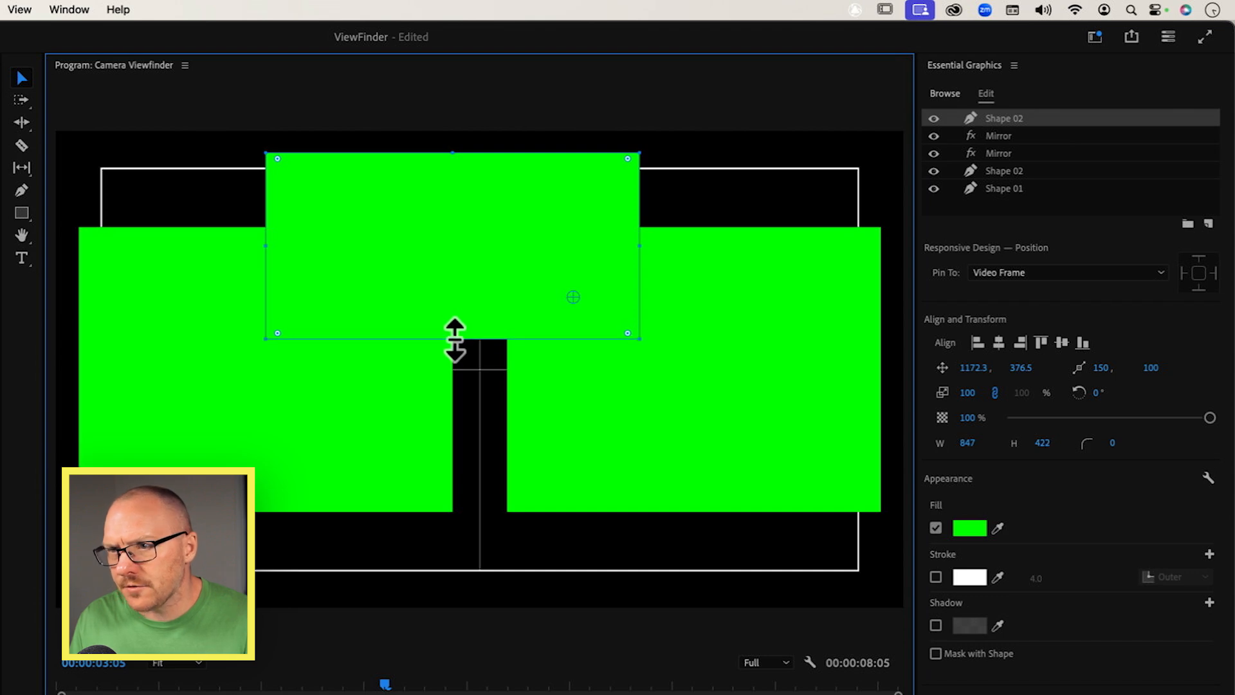
{"action": "left_click_drag", "start_coordinate": [267, 247], "coordinate": [173, 245]}
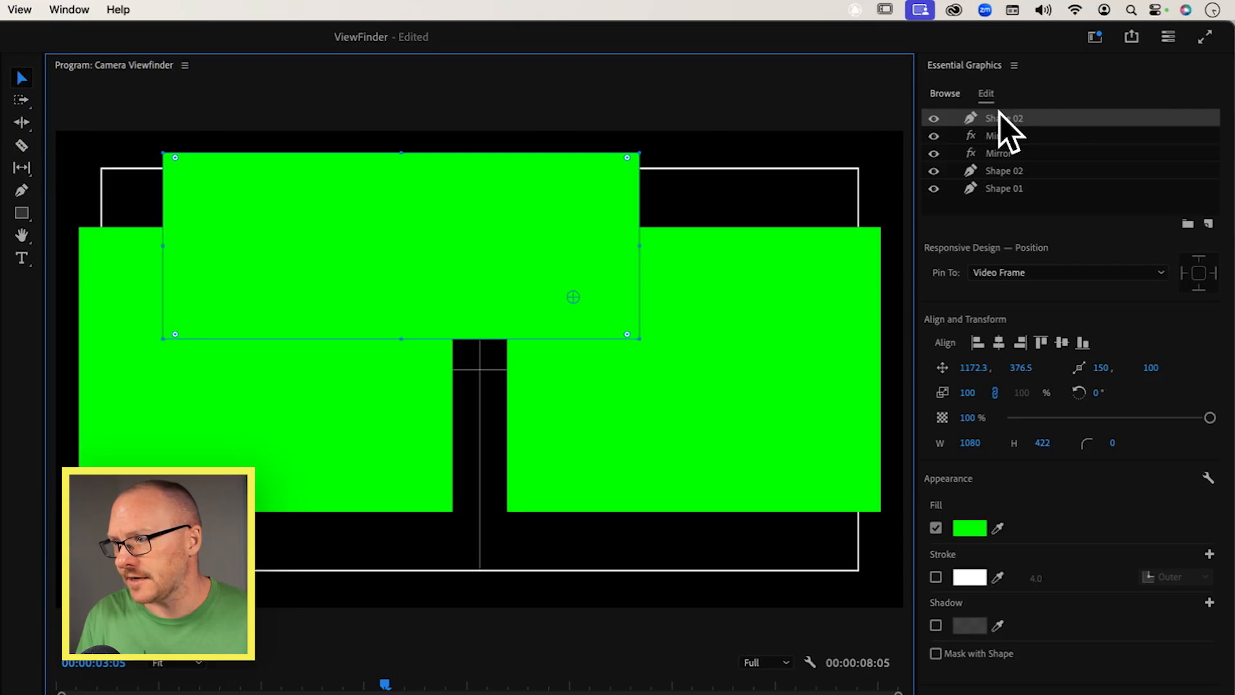
- Place the duplicated rectangle below both Mirror effects and fine-tune its width to about 1082
{"action": "left_click_drag", "start_coordinate": [999, 112], "coordinate": [1008, 164]}
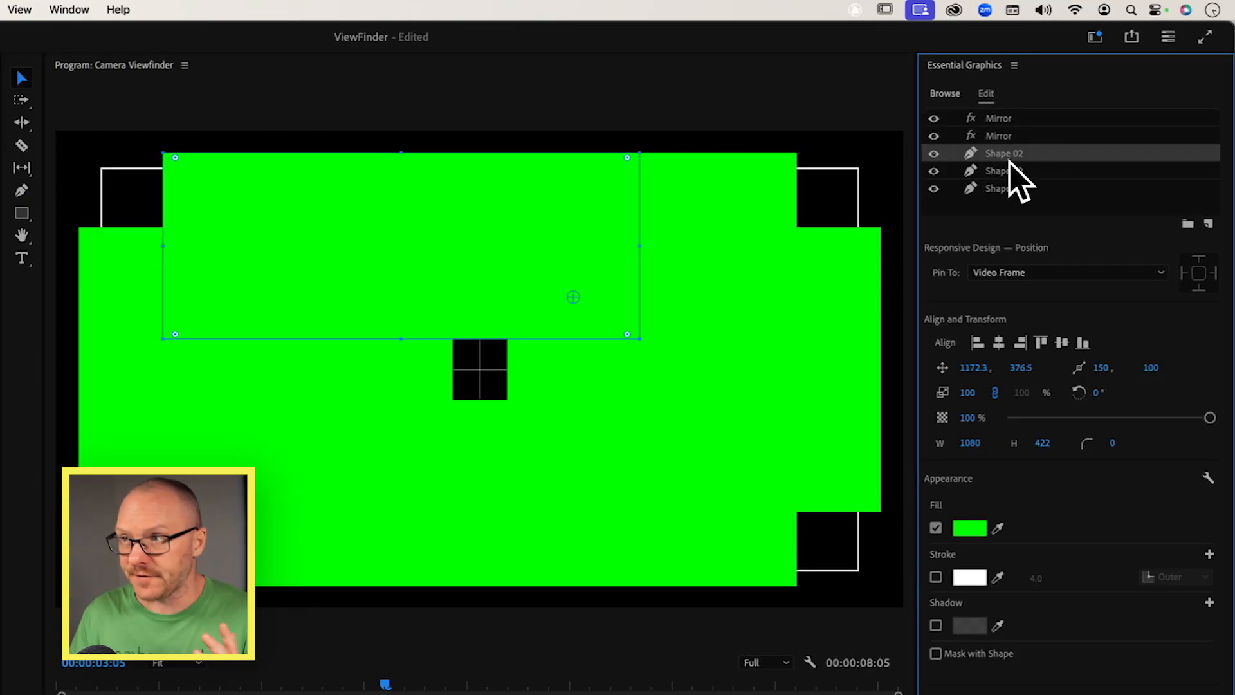
{"action": "left_click", "coordinate": [164, 251]}
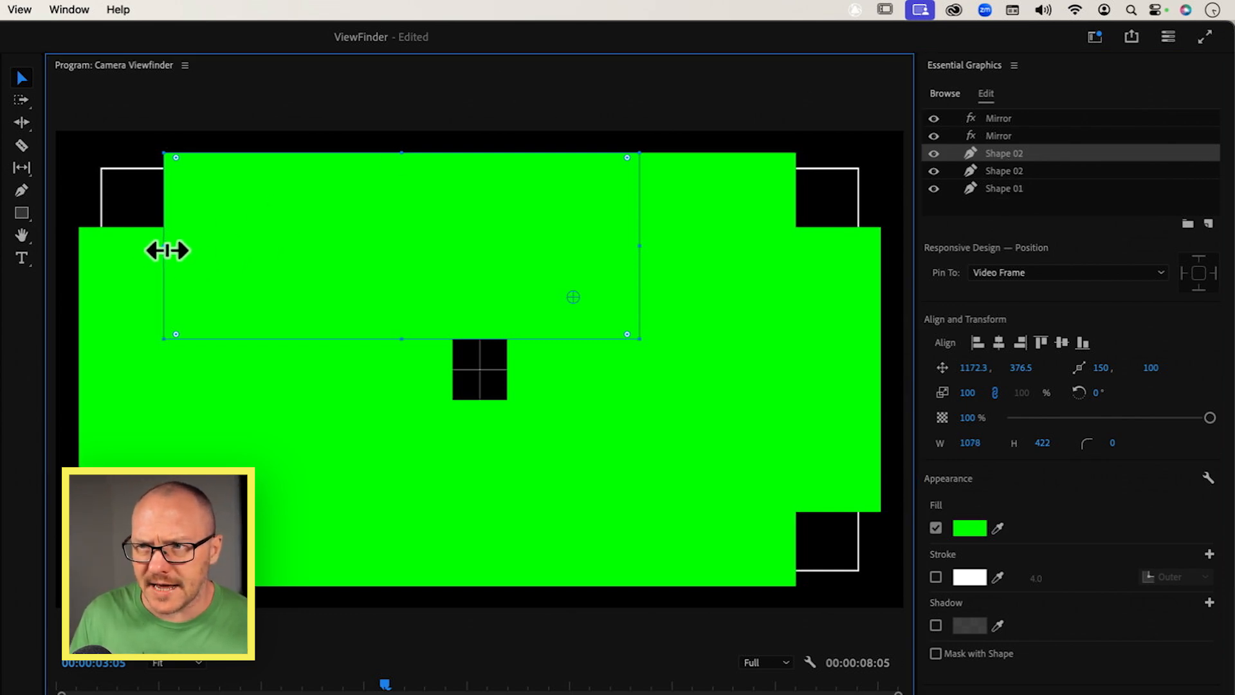
{"action": "left_click", "coordinate": [235, 204]}
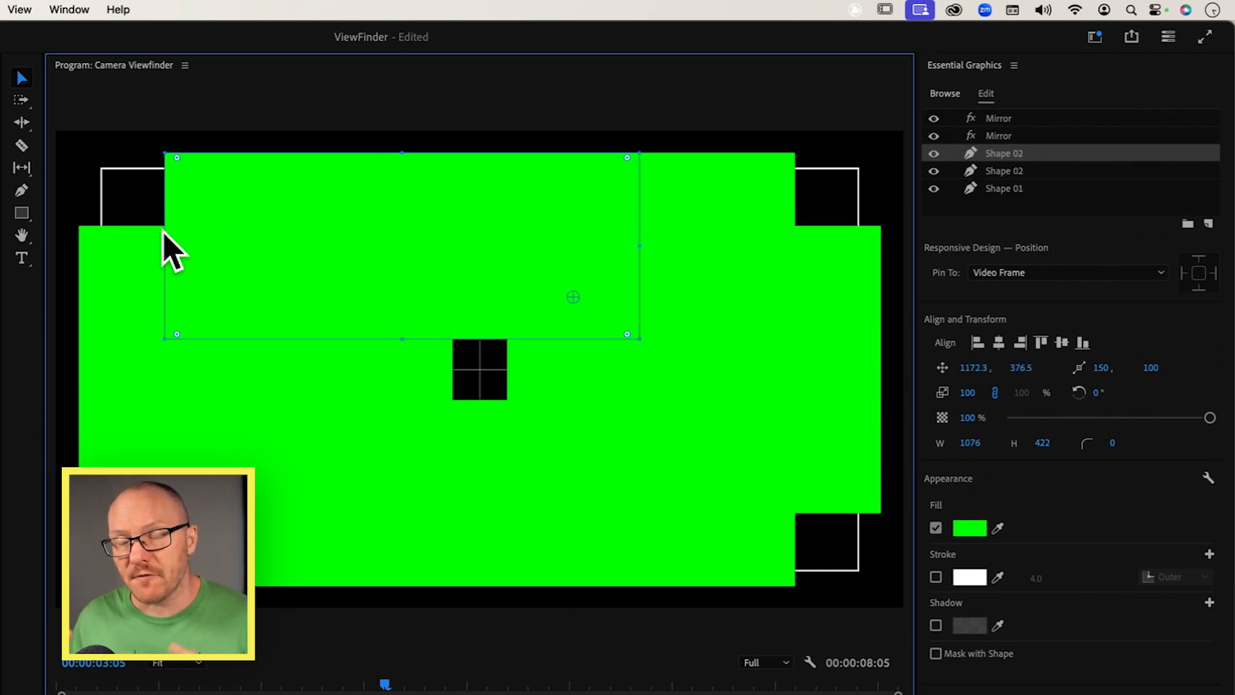
{"action": "left_click_drag", "start_coordinate": [166, 242], "coordinate": [163, 243]}
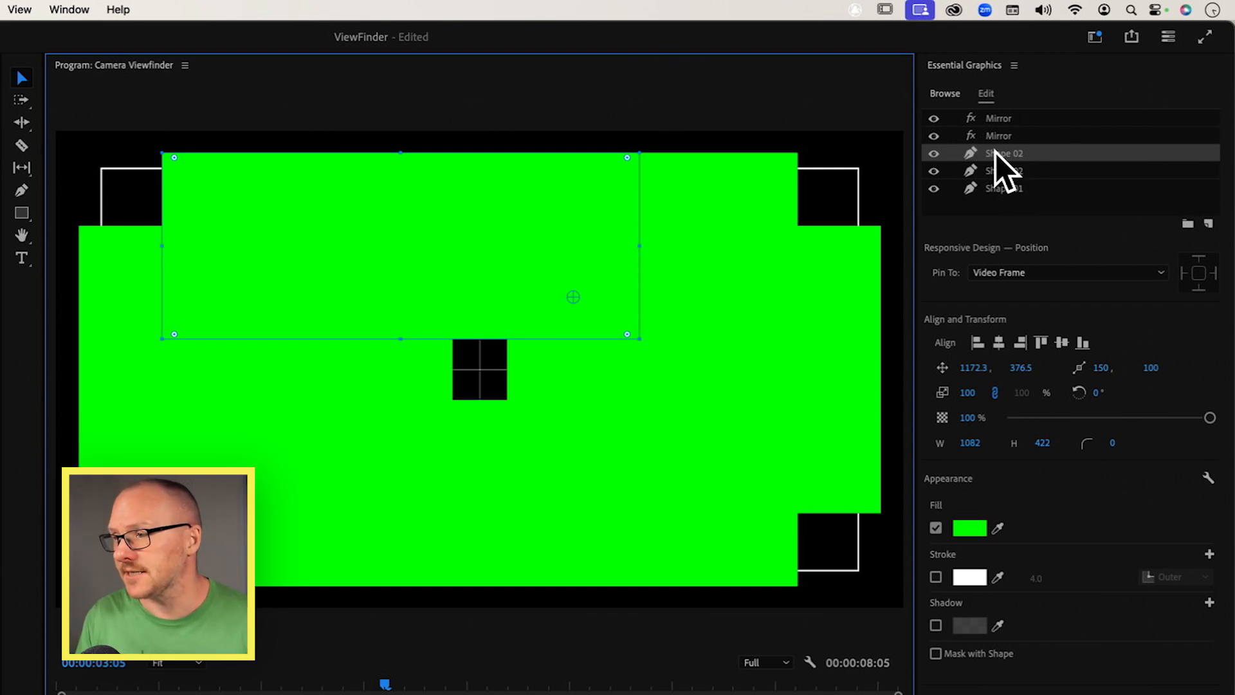
- Turn both Shape 02 layers into inverted shape masks so only corner brackets and a centre cross remain
{"action": "left_click", "coordinate": [1013, 171], "text": "shift"}
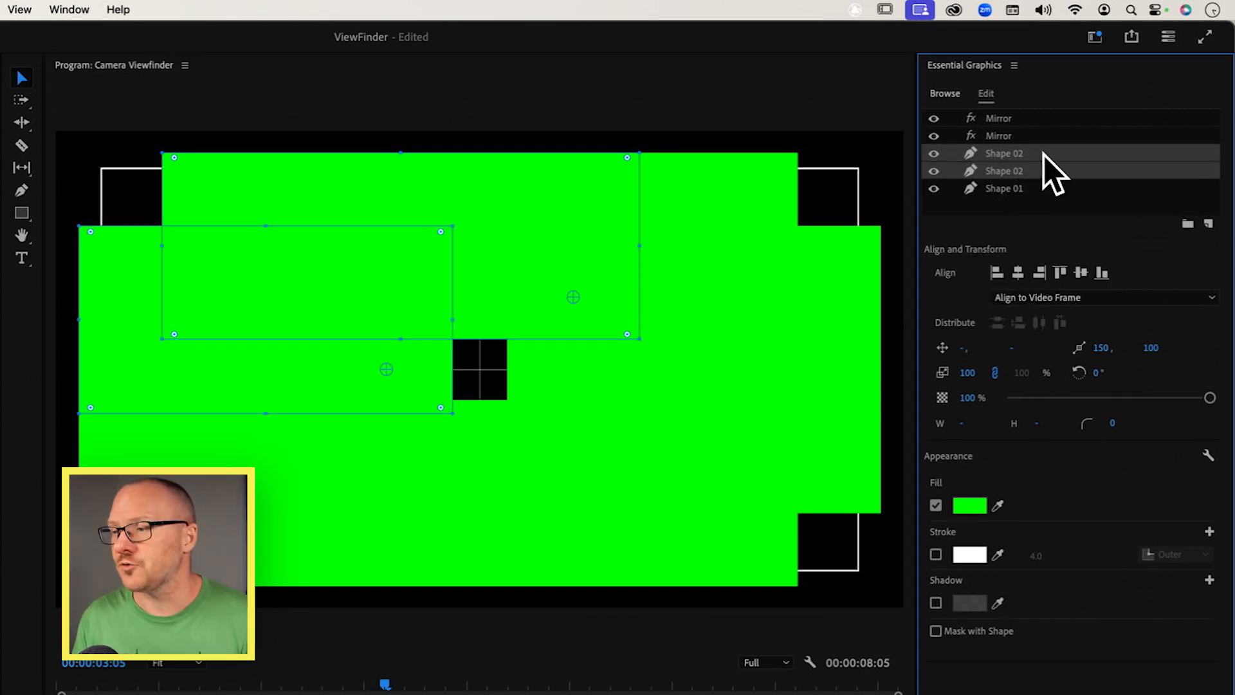
{"action": "left_click", "coordinate": [936, 632]}
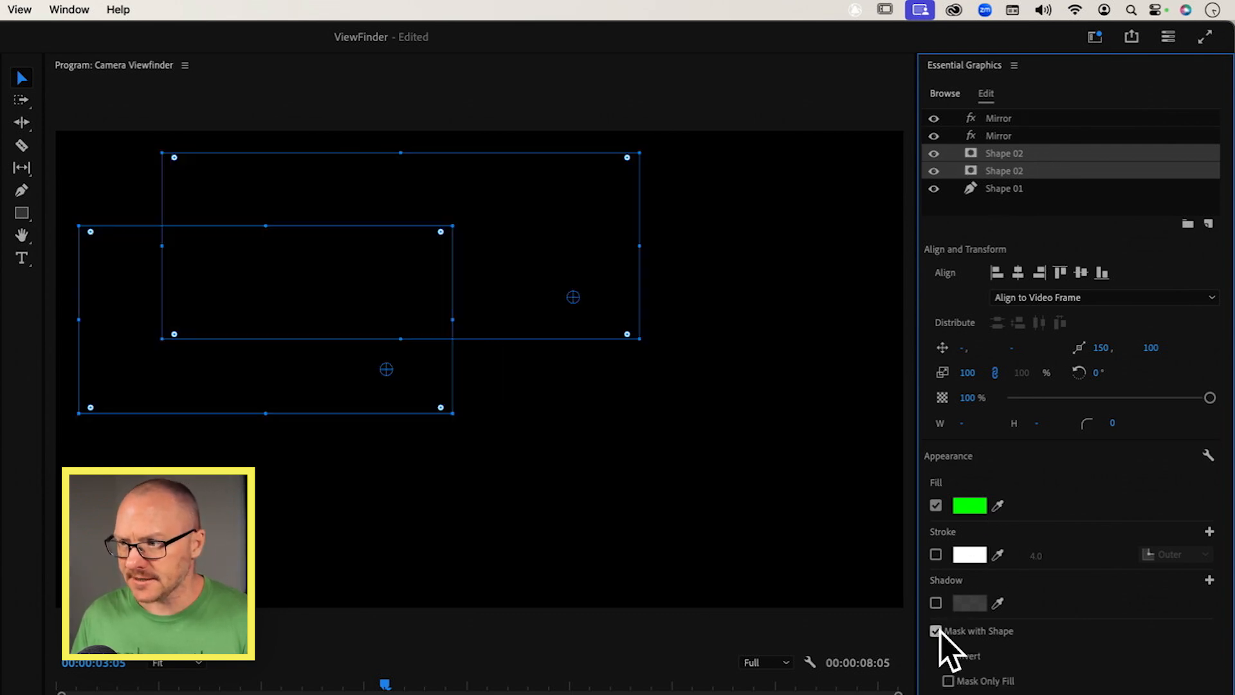
{"action": "left_click", "coordinate": [949, 656]}
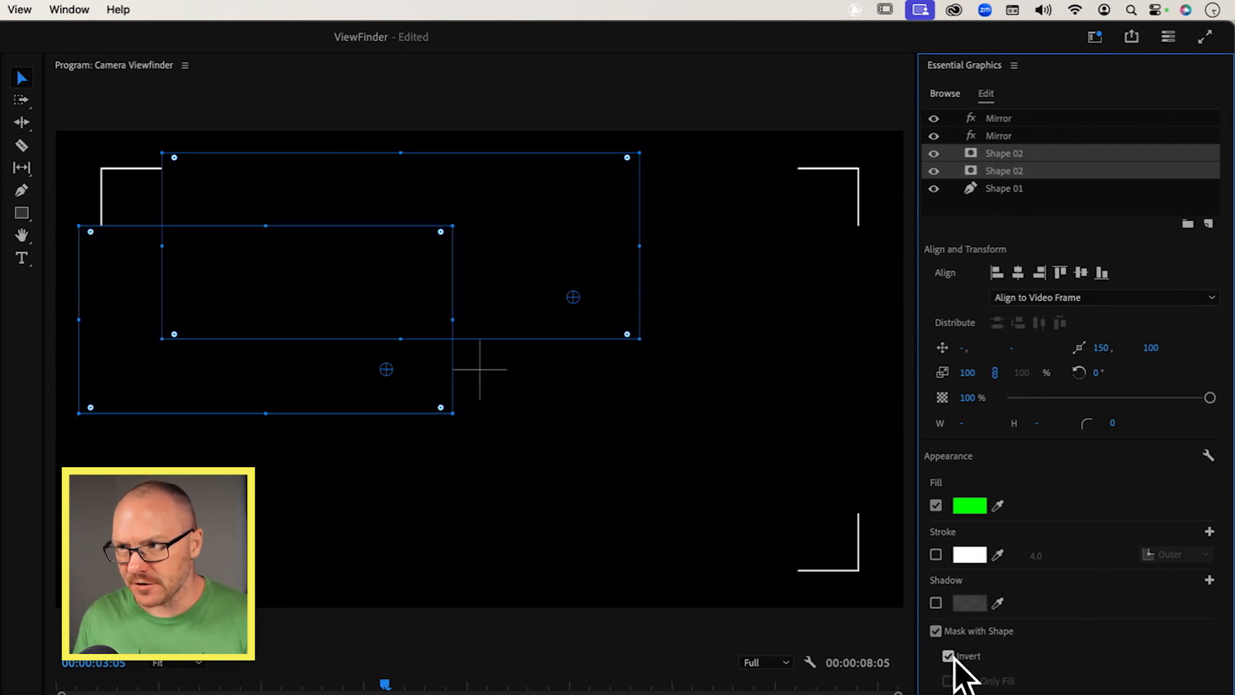
{"action": "left_click", "coordinate": [999, 189]}
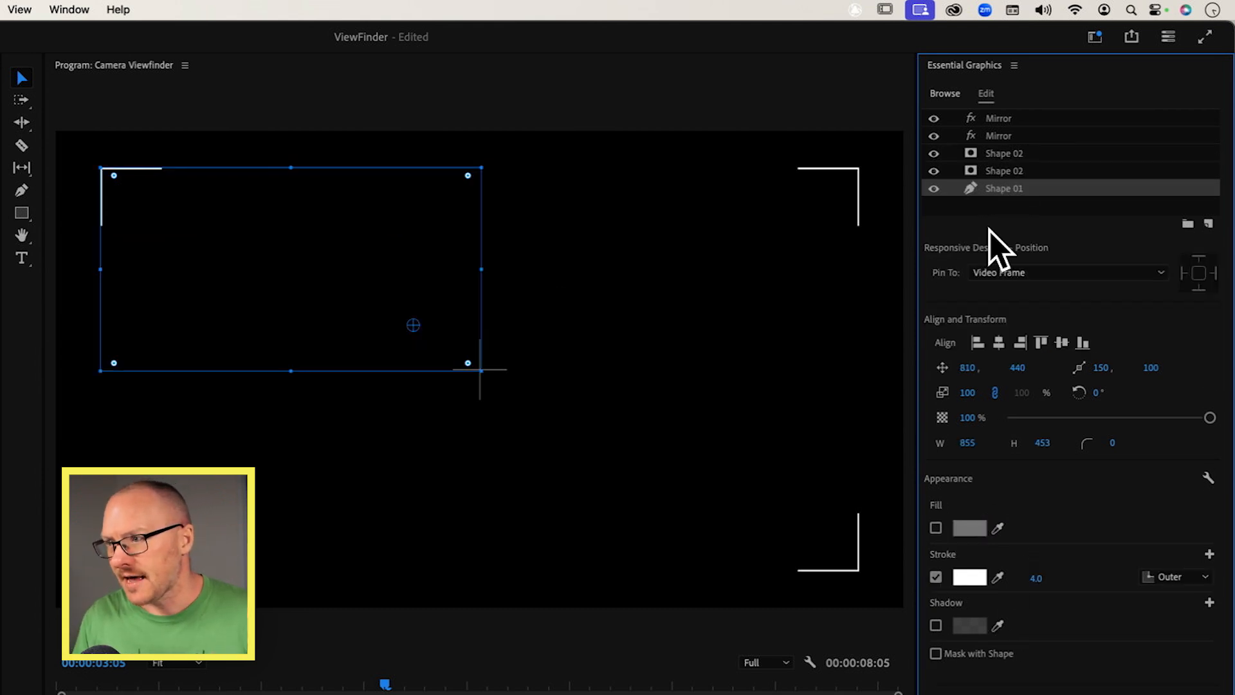
{"action": "left_click", "coordinate": [996, 206]}
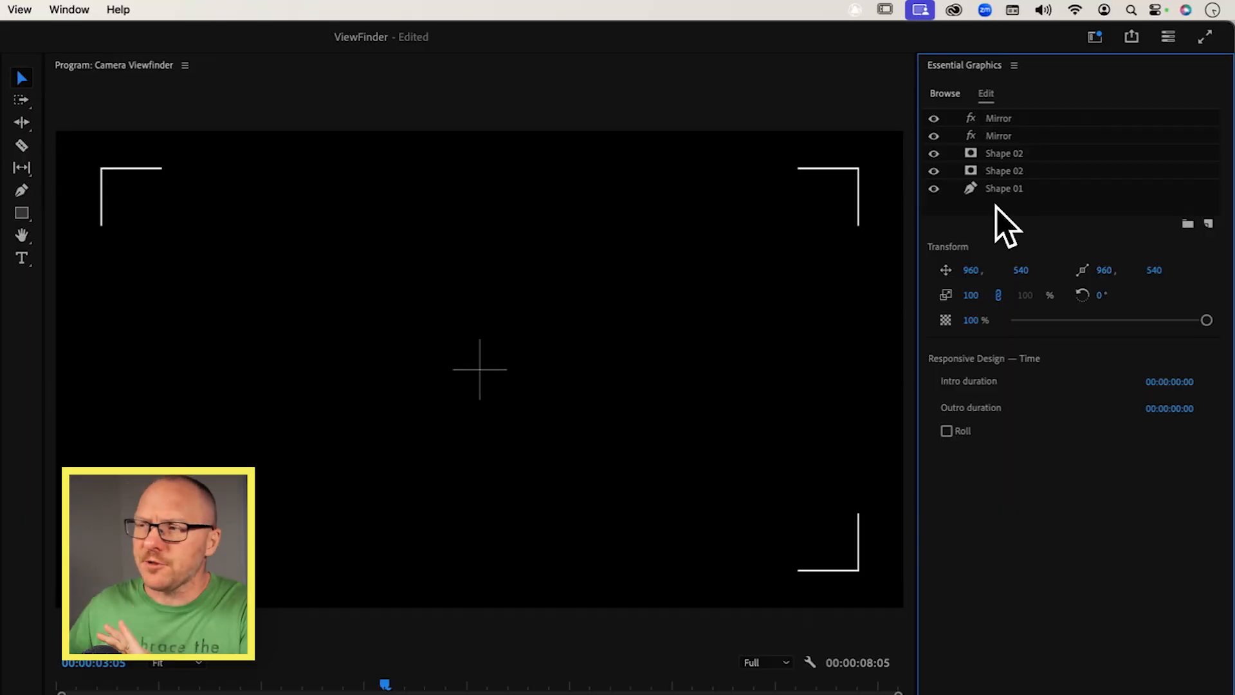
- Group the two Mirror effects and all three shapes under the name Frame, and collapse and hide the group
{"action": "left_click", "coordinate": [1013, 119]}
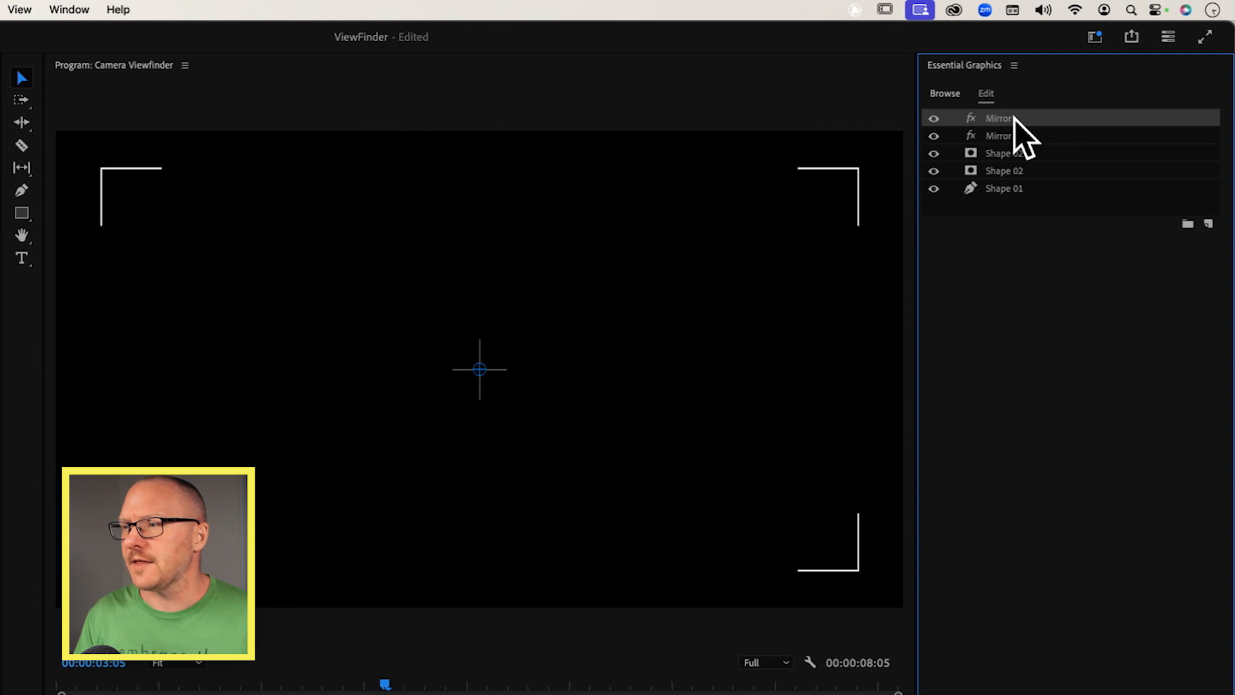
{"action": "left_click", "coordinate": [1018, 187], "text": "shift"}
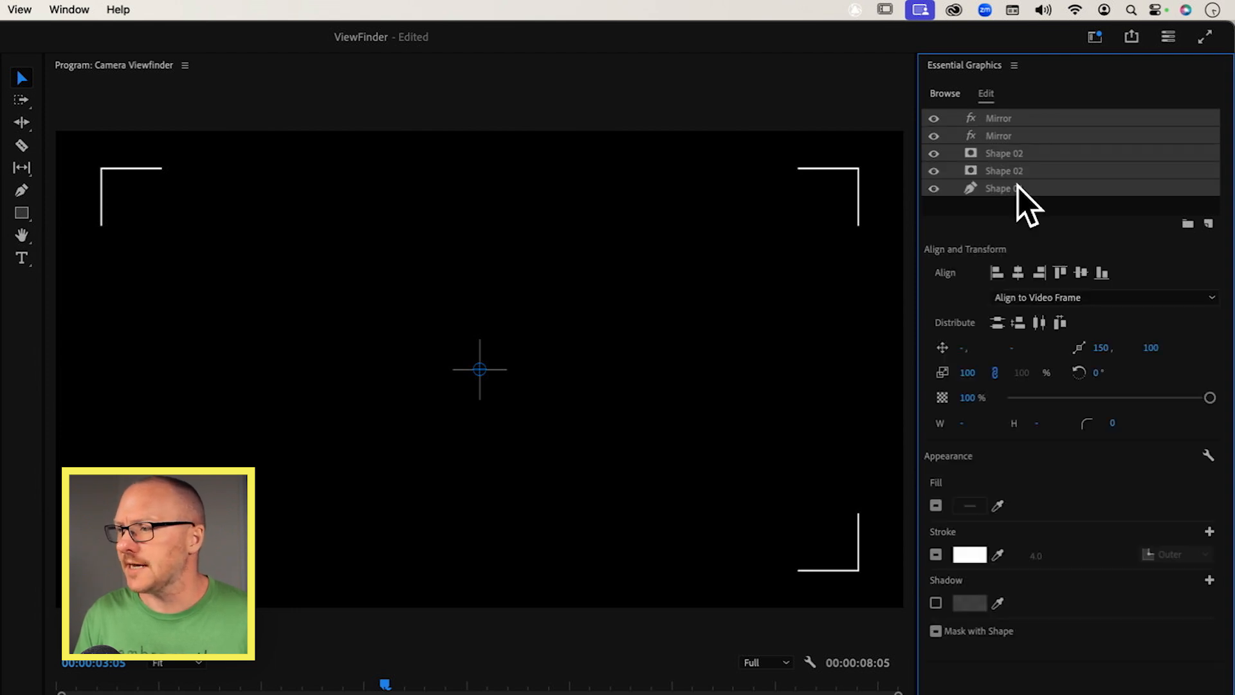
{"action": "left_click", "coordinate": [1188, 224]}
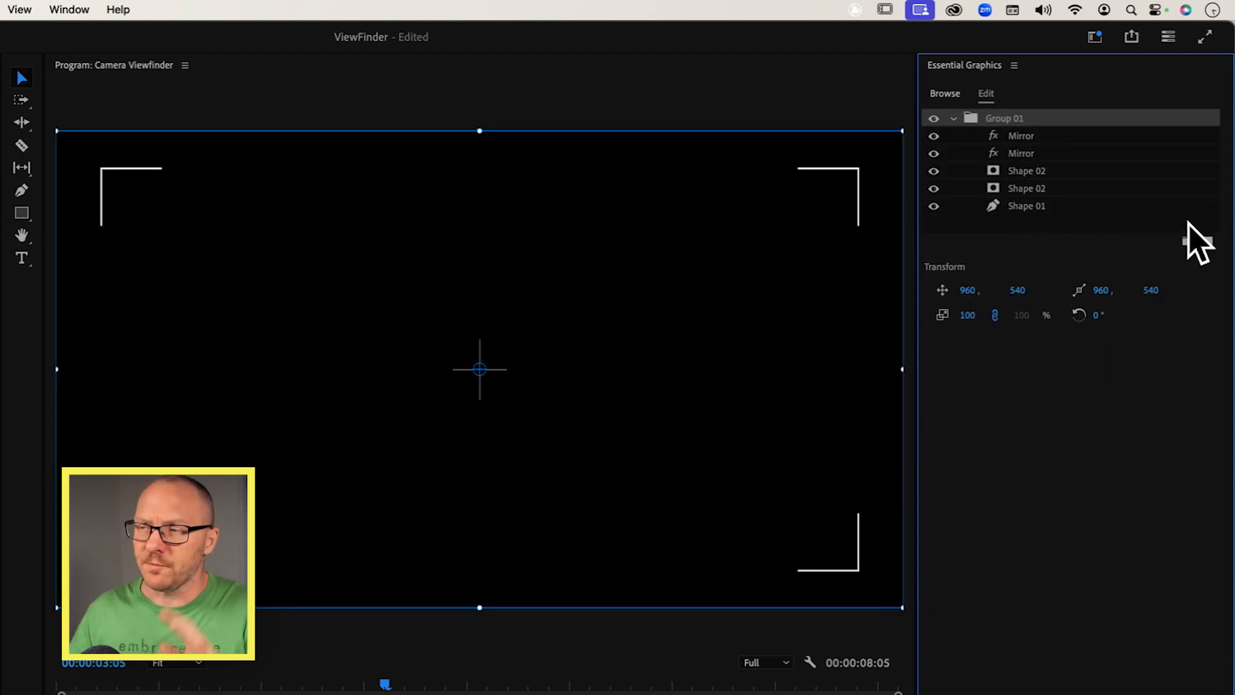
{"action": "double_click", "coordinate": [1001, 118]}
{"action": "type", "text": "Frame"}
{"action": "key", "text": "Return"}
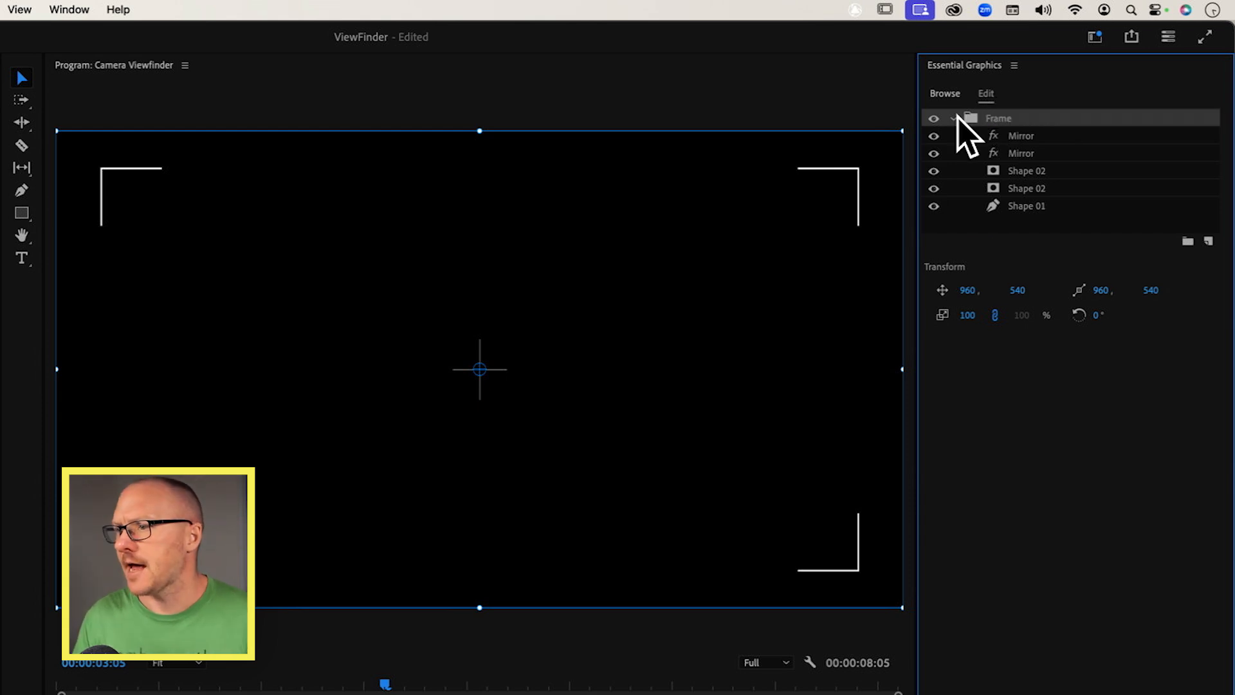
{"action": "left_click", "coordinate": [953, 118]}
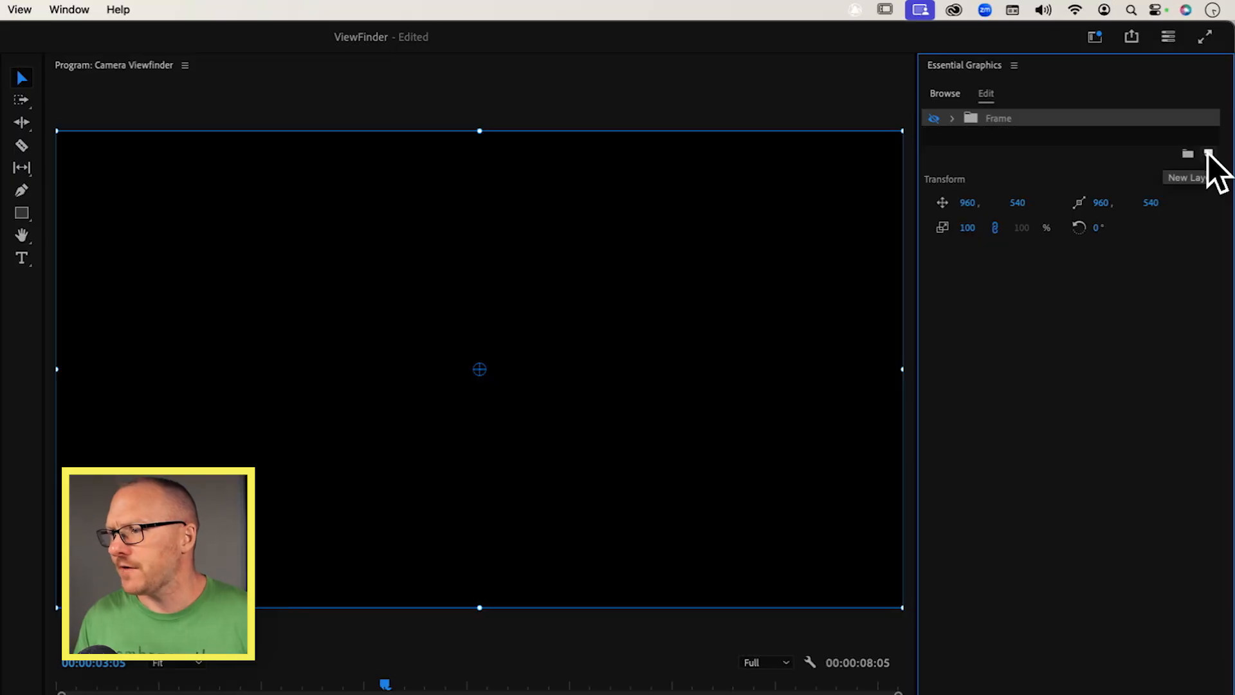
- Add an ellipse layer to the graphic and set its height to 300 to make a circle
{"action": "left_click", "coordinate": [1208, 154]}
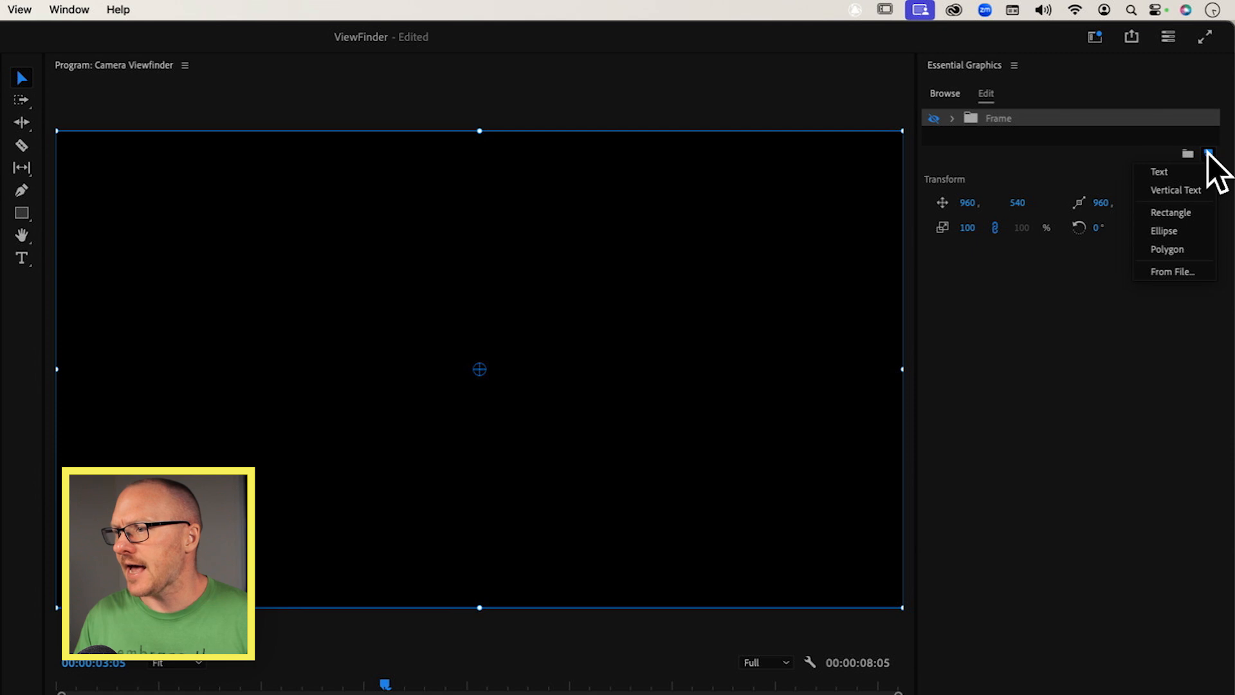
{"action": "left_click", "coordinate": [1187, 231]}
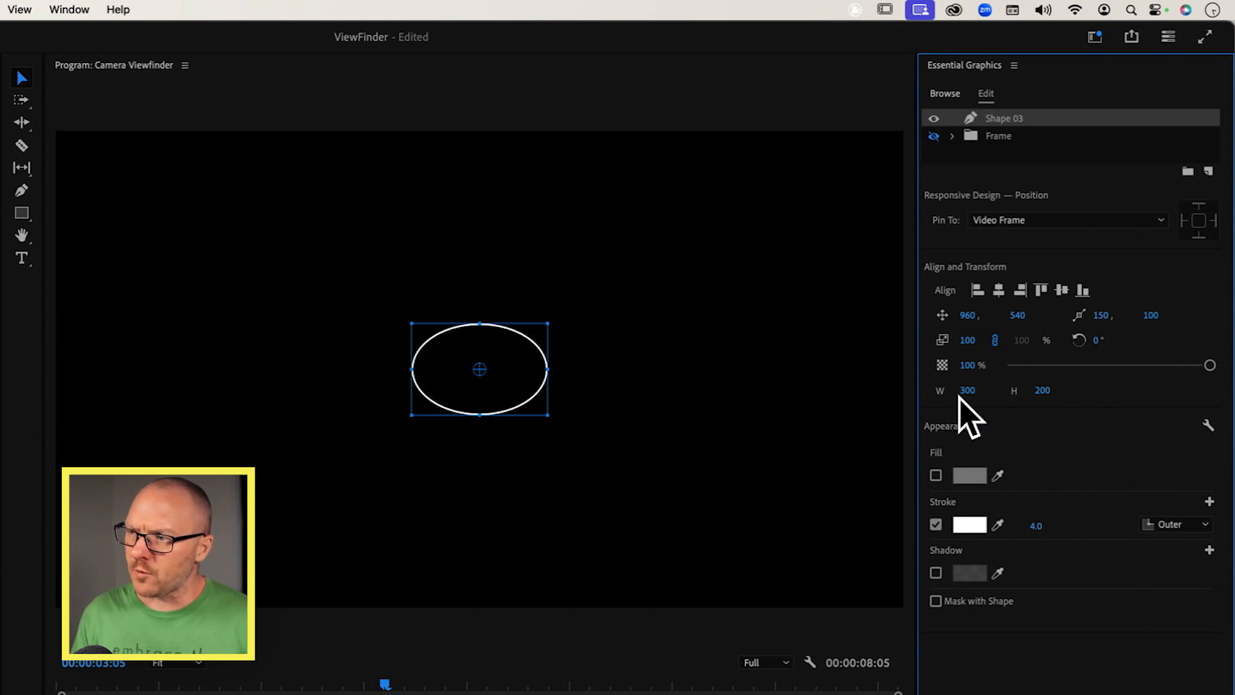
{"action": "left_click", "coordinate": [1042, 391]}
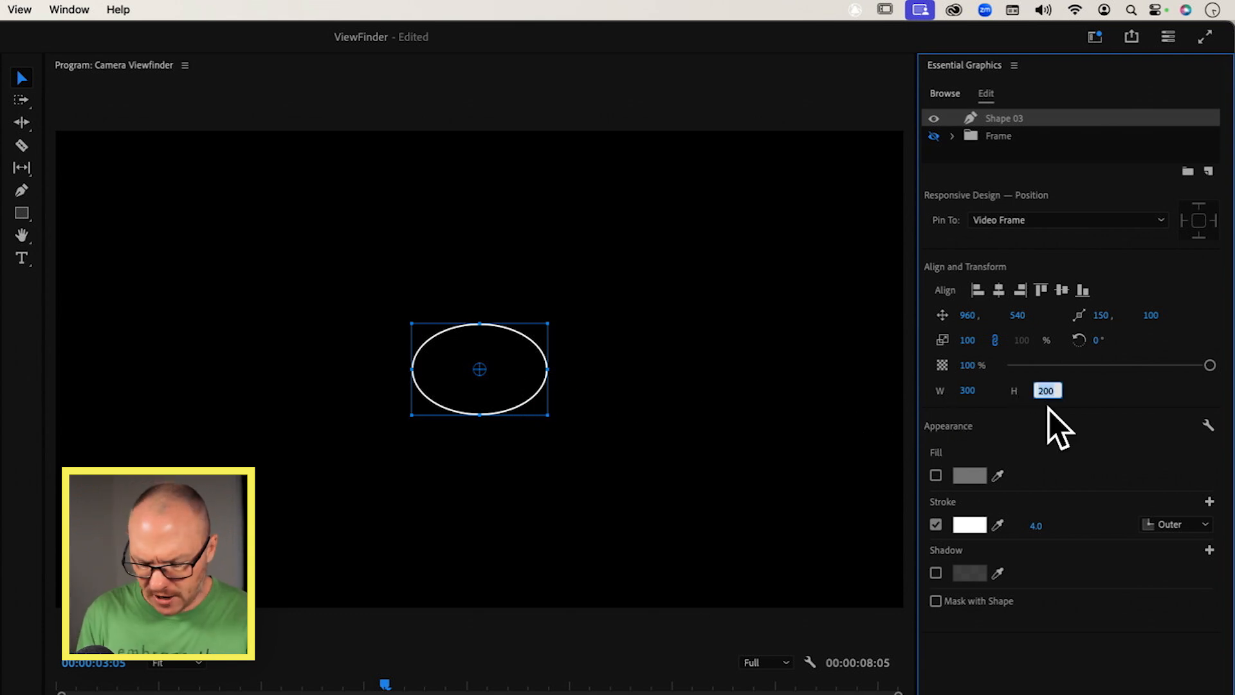
{"action": "type", "text": "300"}
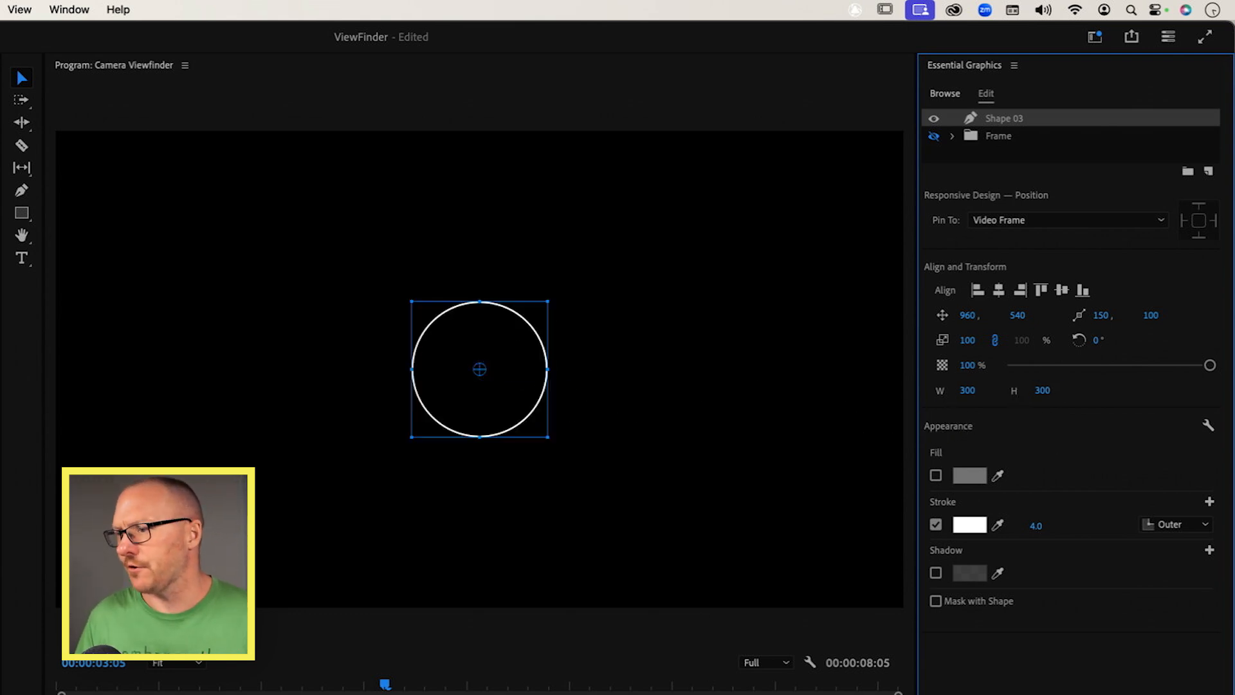
- Replace the circle's stroke with a solid red fill, FF0000
{"action": "left_click", "coordinate": [936, 525]}
{"action": "left_click", "coordinate": [936, 475]}
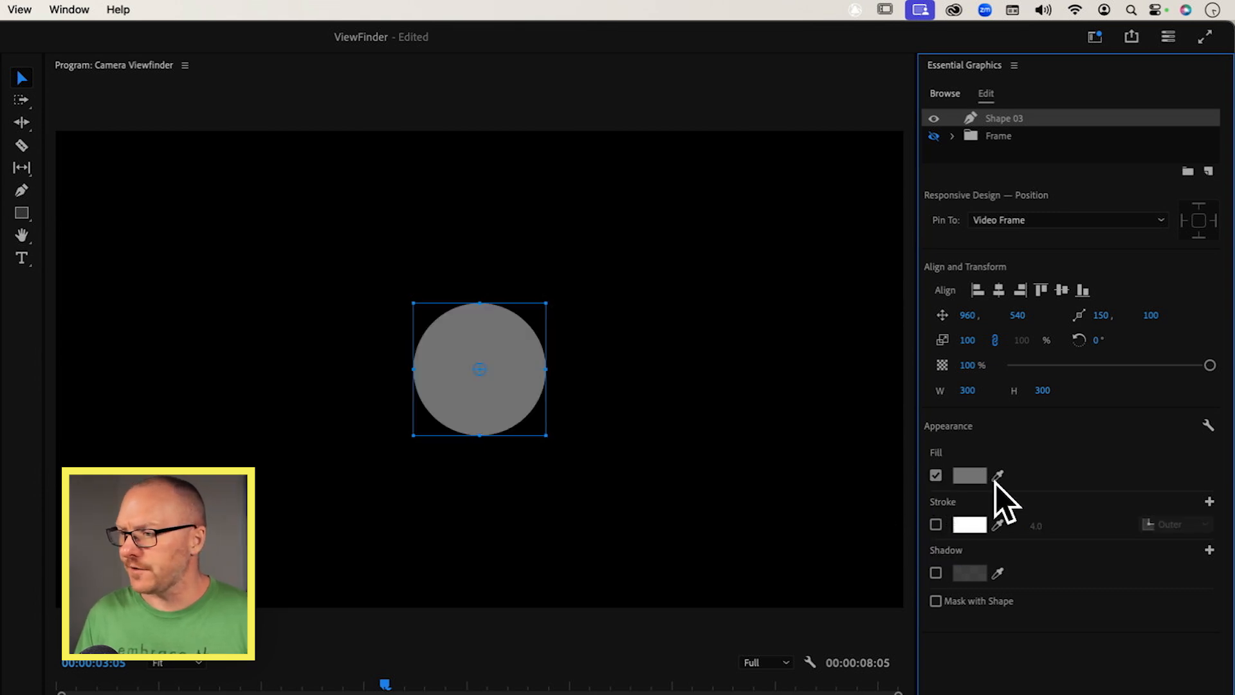
{"action": "left_click", "coordinate": [969, 476]}
{"action": "left_click_drag", "start_coordinate": [267, 488], "coordinate": [390, 612]}
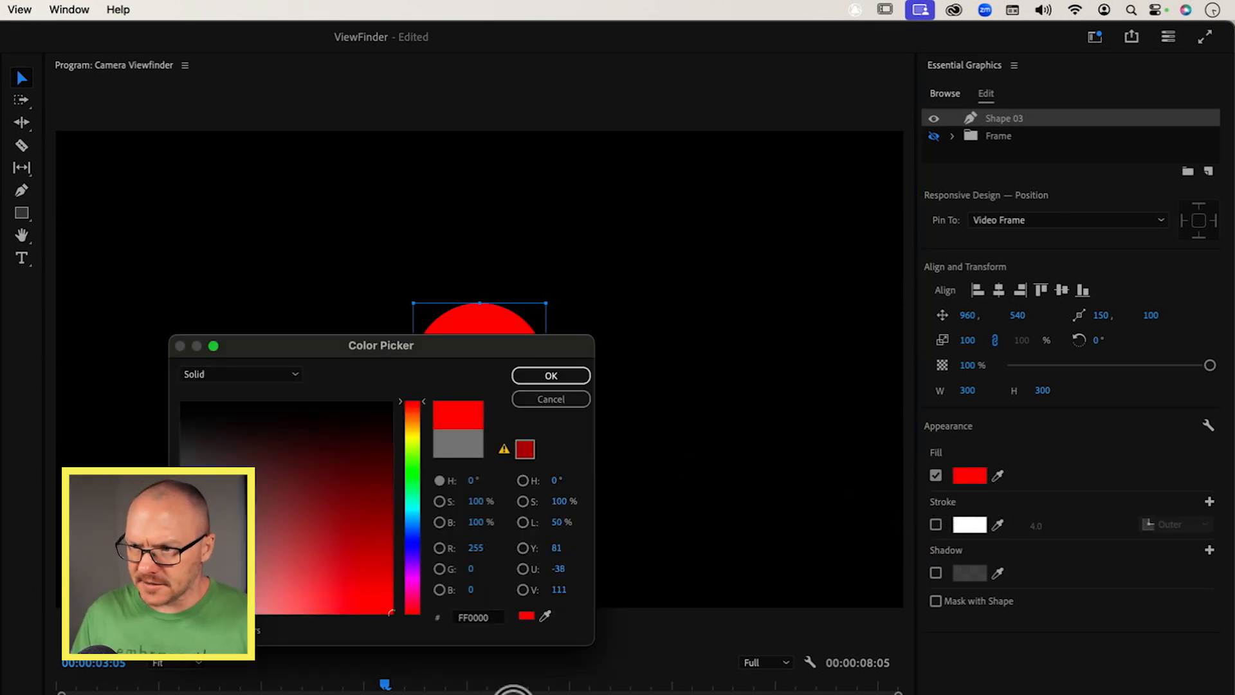
{"action": "left_click", "coordinate": [551, 377]}
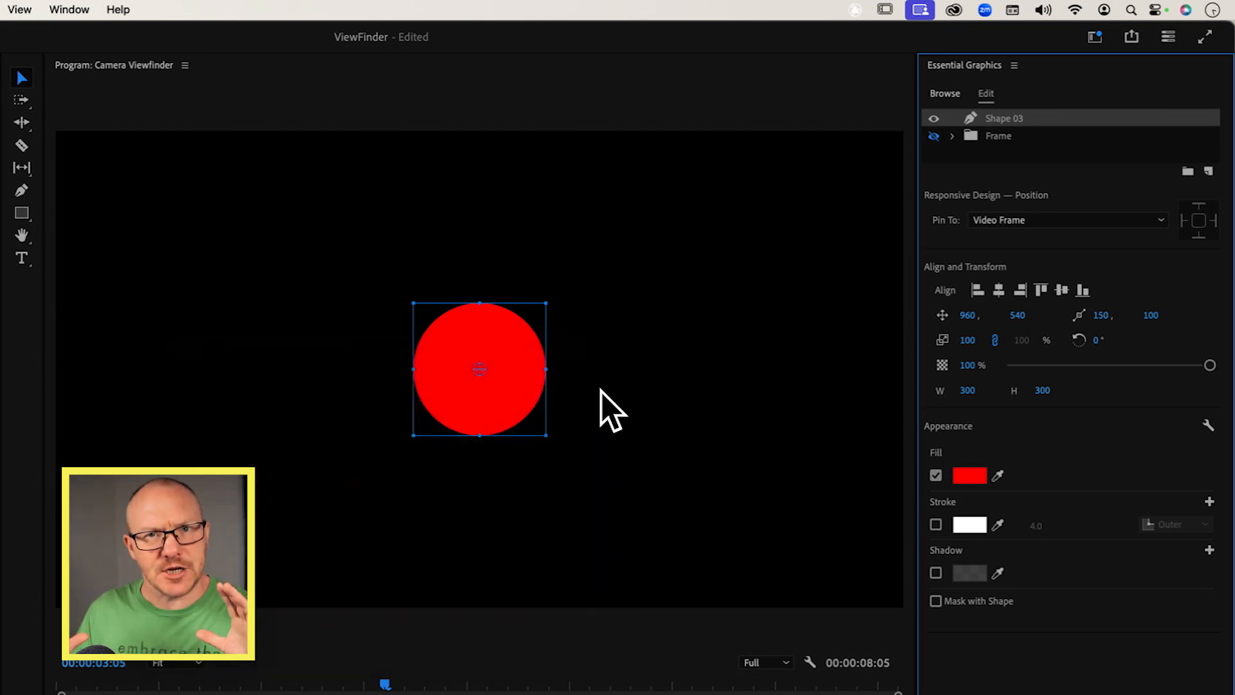
- Add a text layer to the graphic that reads REC
{"action": "left_click", "coordinate": [1027, 169]}
{"action": "left_click", "coordinate": [1208, 169]}
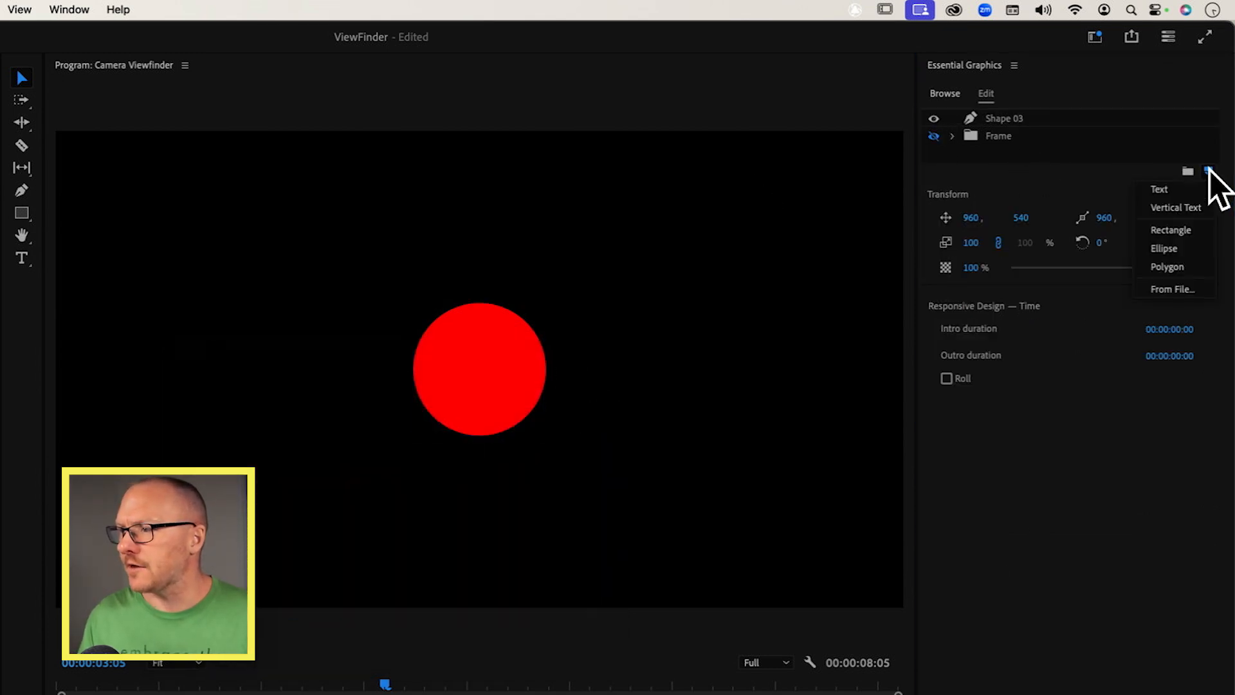
{"action": "left_click", "coordinate": [1194, 190]}
{"action": "double_click", "coordinate": [674, 361]}
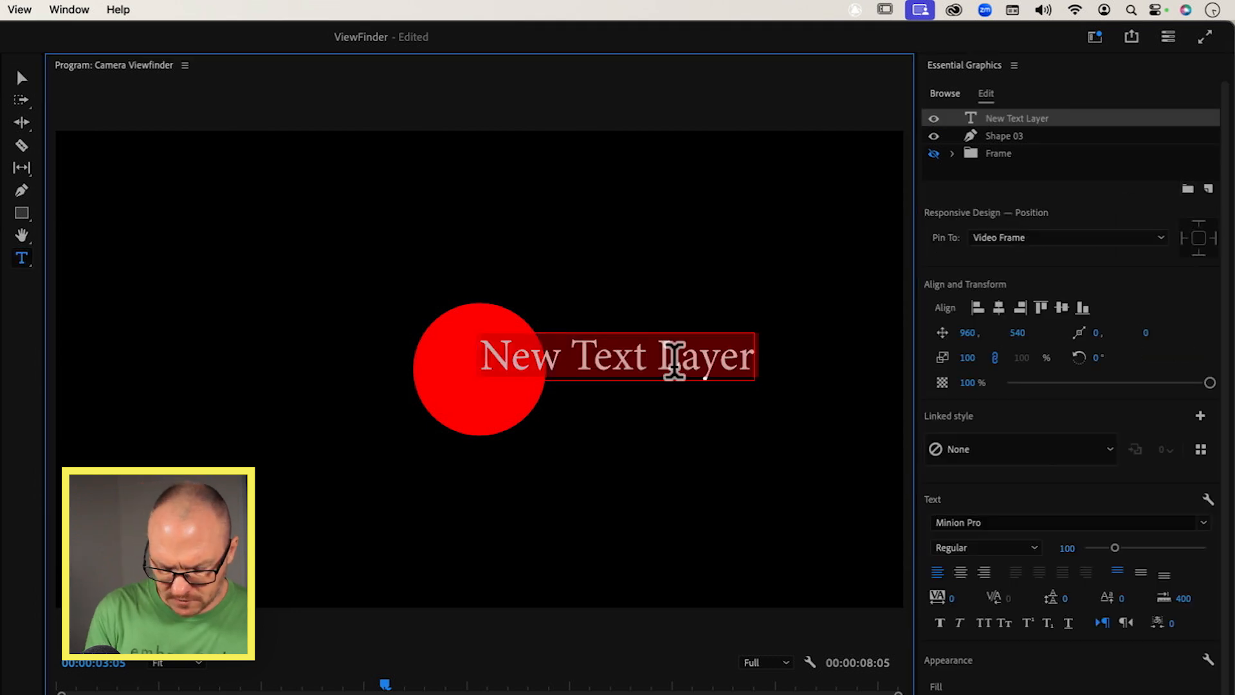
{"action": "type", "text": "REC"}
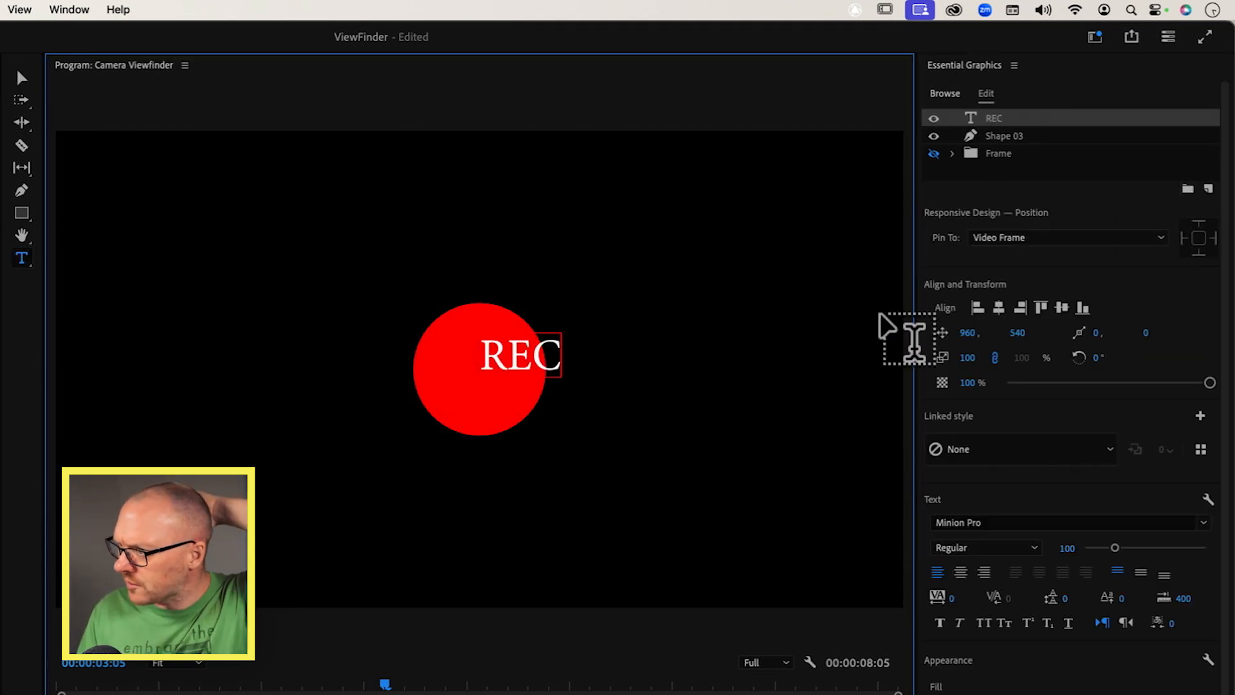
- Set the REC text's font to Monaco
{"action": "left_click", "coordinate": [1014, 523]}
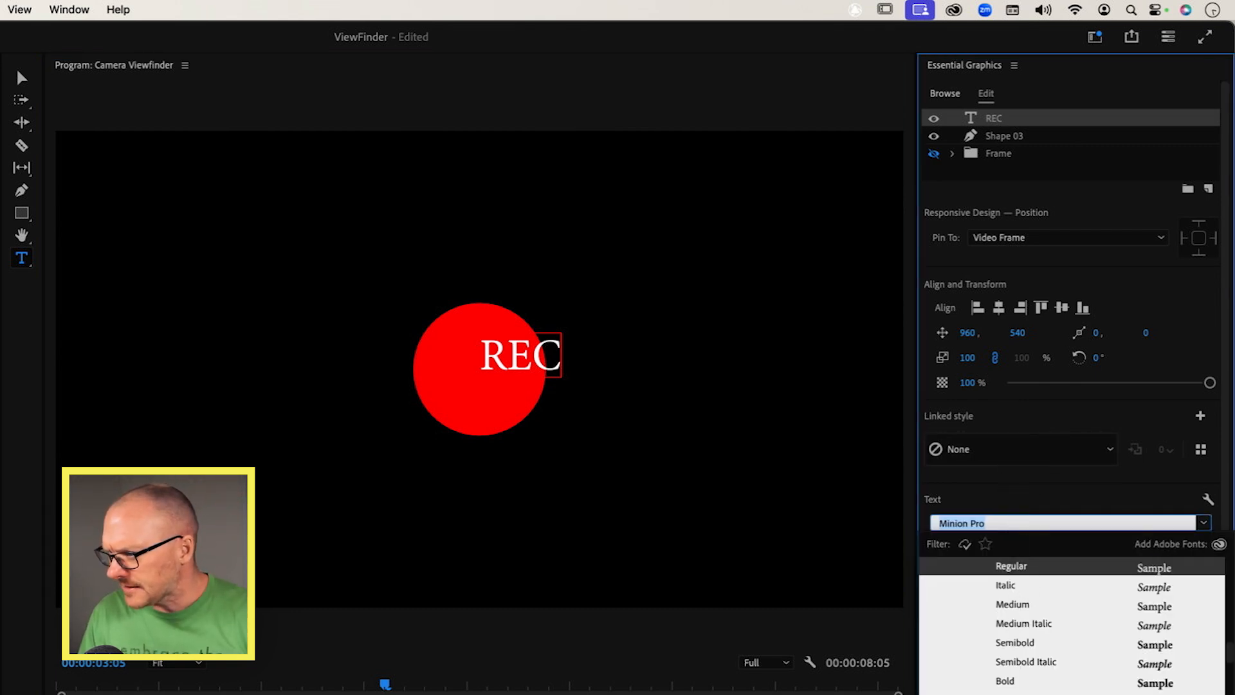
{"action": "key", "text": "Escape"}
{"action": "left_click", "coordinate": [983, 523]}
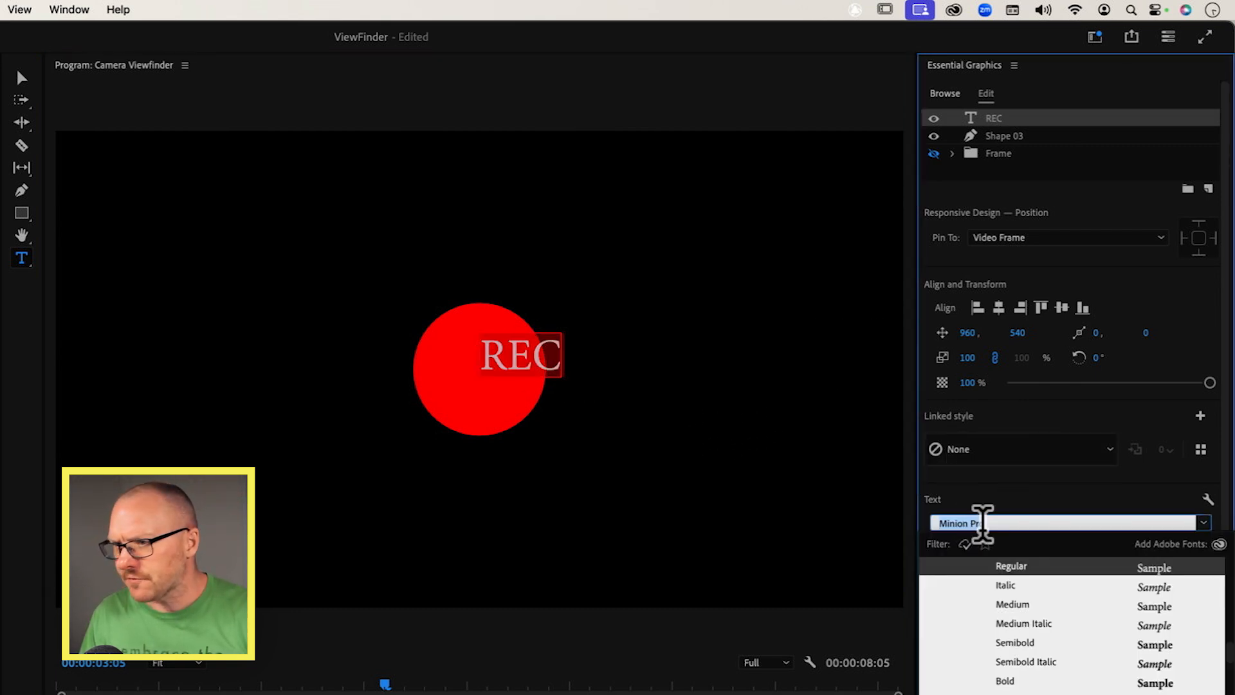
{"action": "type", "text": "Monaco"}
{"action": "key", "text": "Return"}
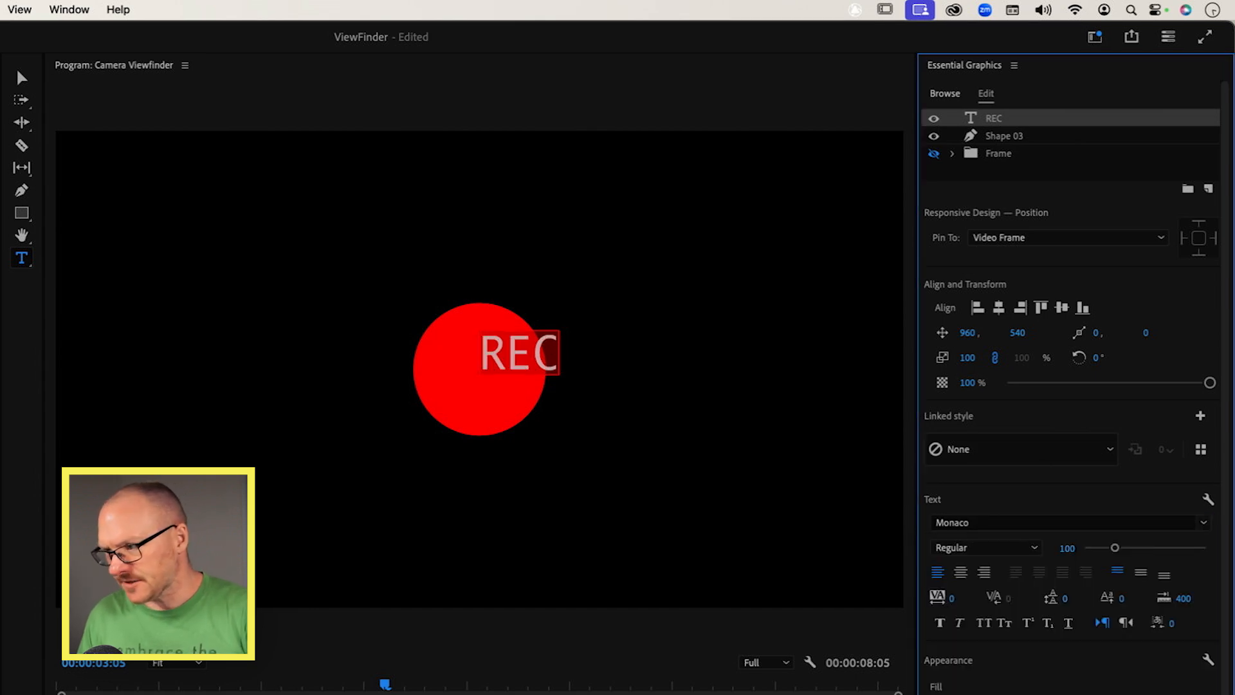
- Enlarge the REC text to size 256 and move it beside the red circle at about 1172.3, 637
{"action": "left_click_drag", "start_coordinate": [1115, 547], "coordinate": [1164, 547]}
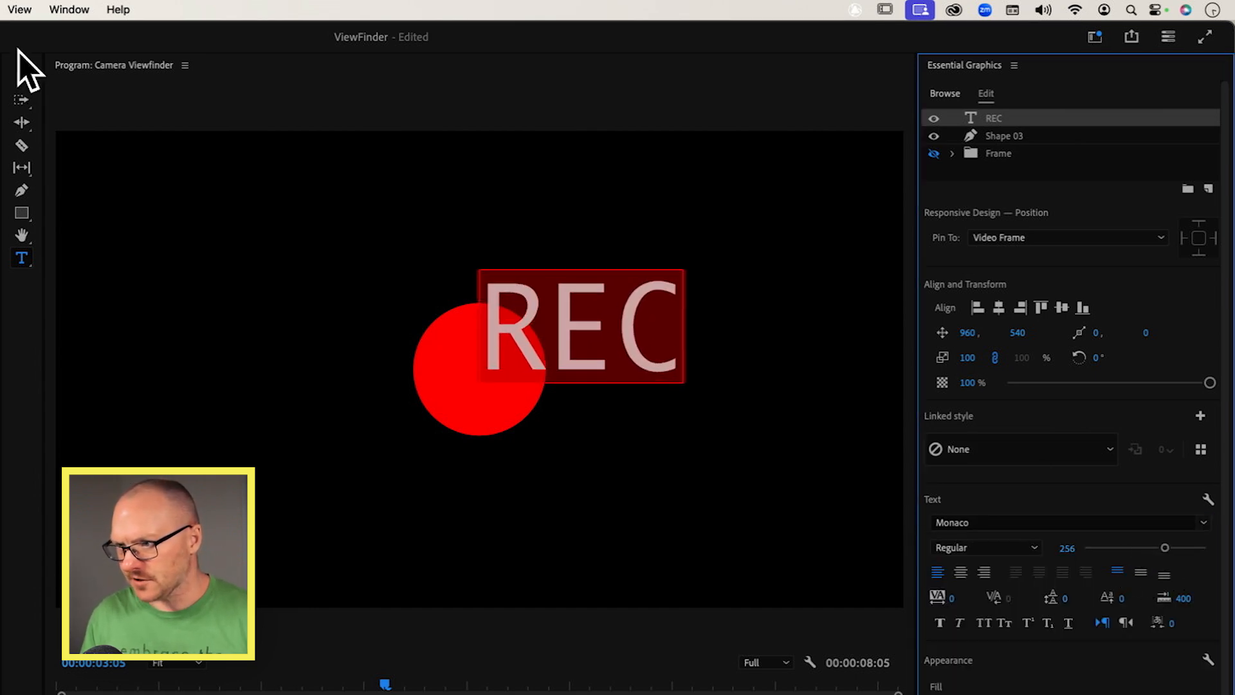
{"action": "left_click", "coordinate": [21, 77]}
{"action": "left_click_drag", "start_coordinate": [573, 319], "coordinate": [627, 355]}
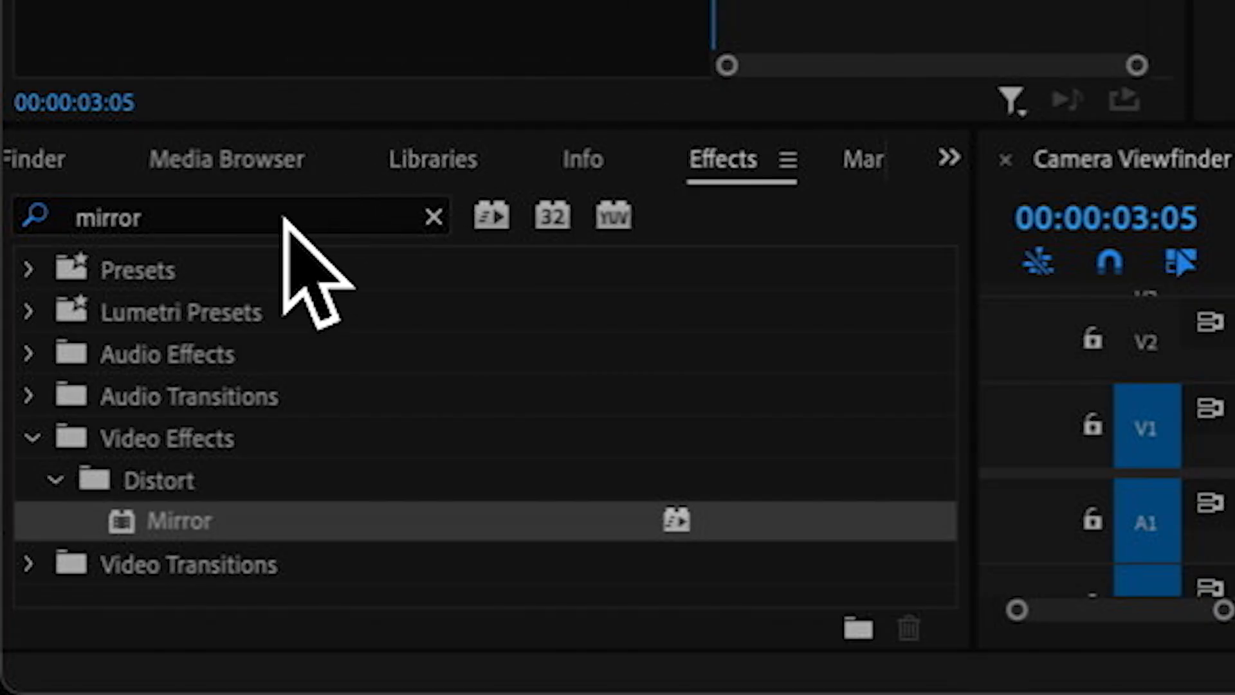
- Find the Strobe Light effect and add it to the graphic between the REC text and Shape 03
{"action": "left_click", "coordinate": [282, 207]}
{"action": "double_click", "coordinate": [282, 213]}
{"action": "type", "text": "strobe"}
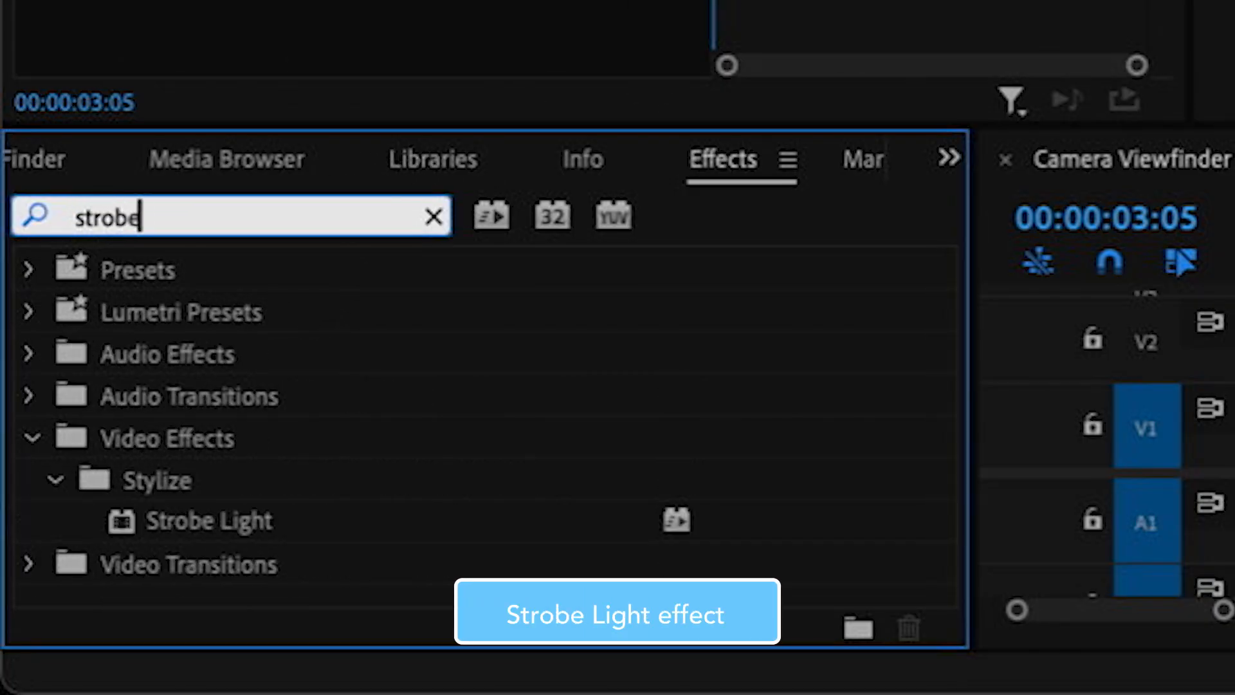
{"action": "left_click", "coordinate": [155, 519]}
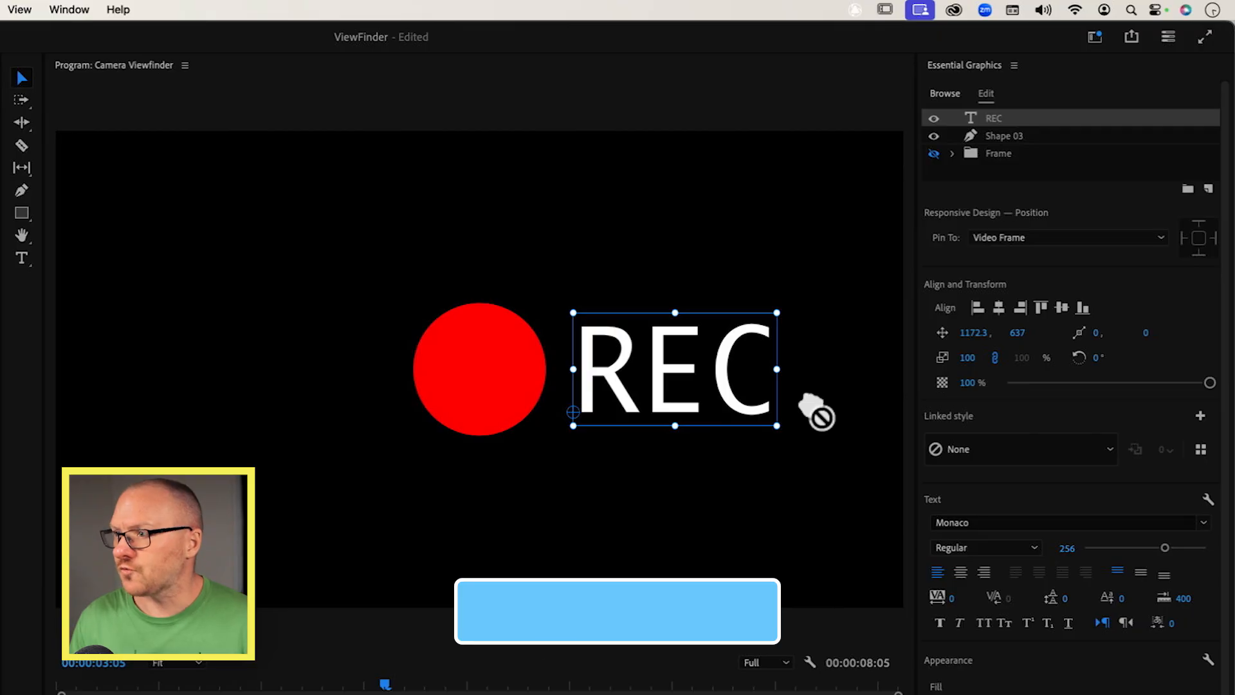
{"action": "left_click_drag", "start_coordinate": [813, 413], "coordinate": [1083, 130]}
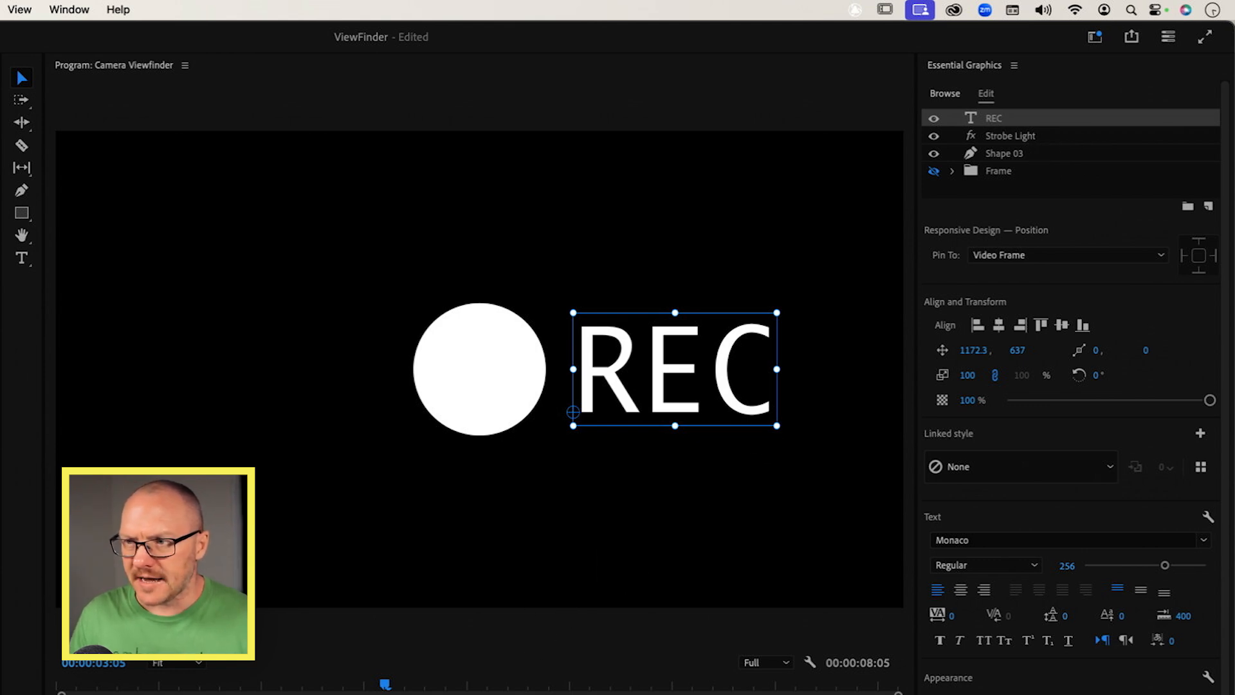
- Preview the strobing graphic and set the Strobe Light effect's Strobe option to Makes Layer Transparent
{"action": "key", "text": "space"}
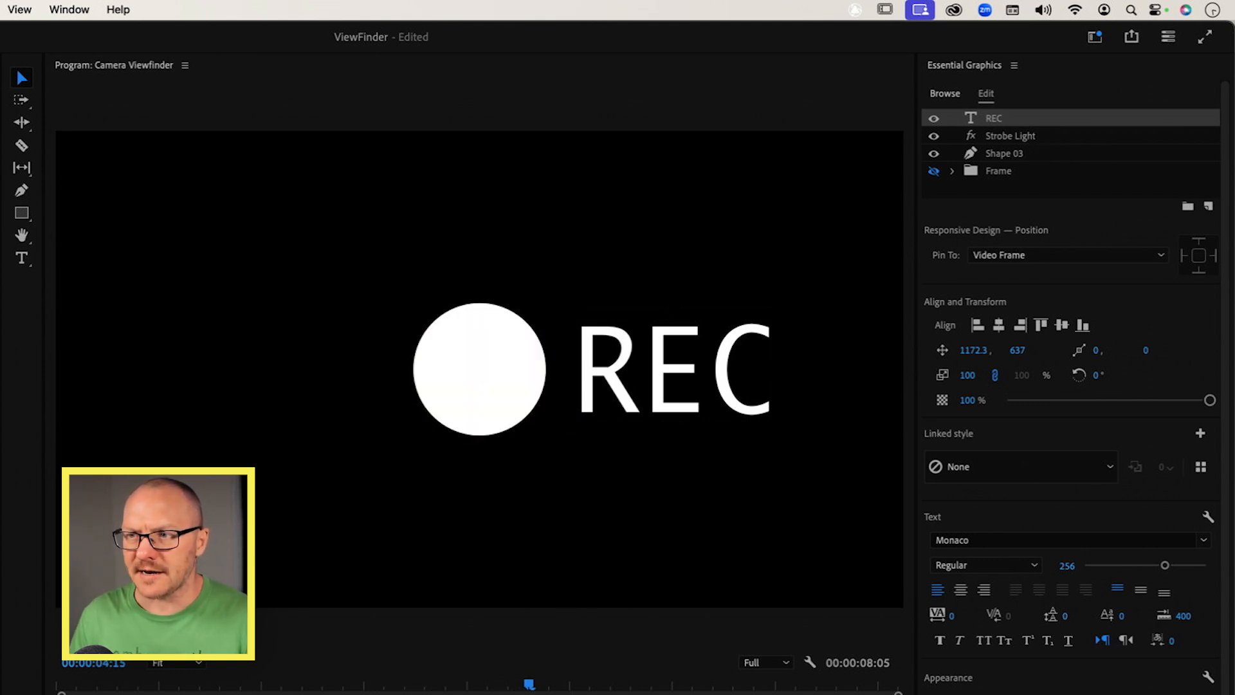
{"action": "key", "text": "space"}
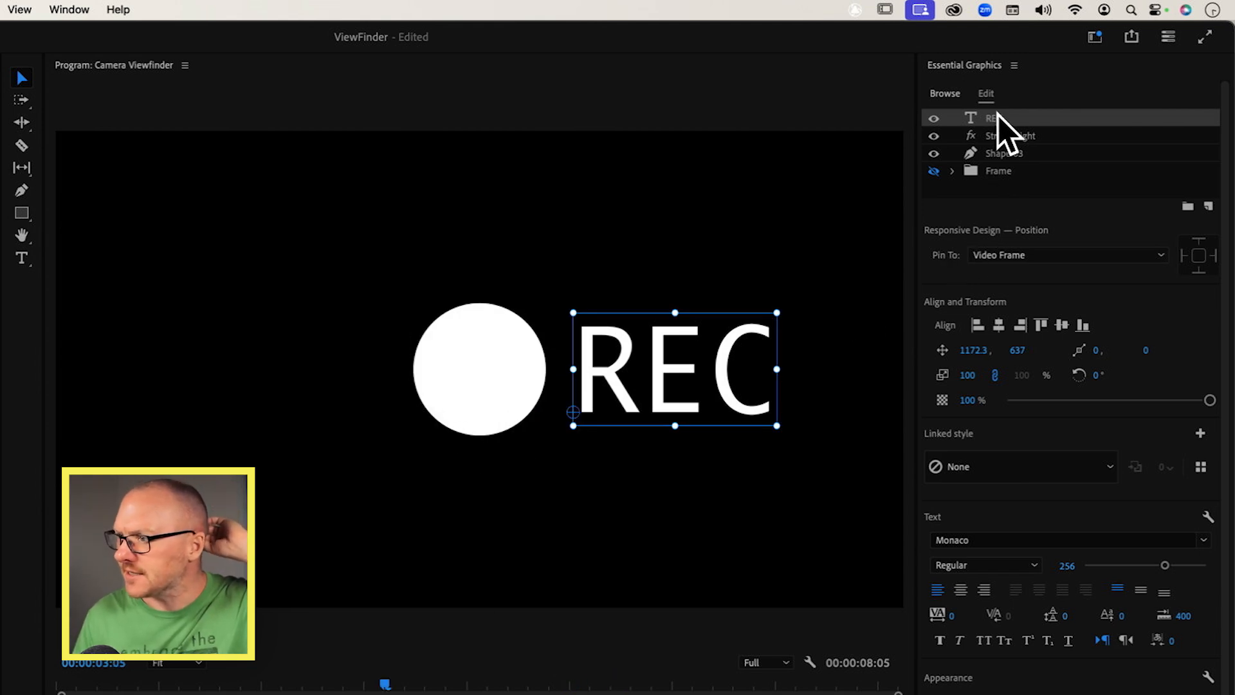
{"action": "left_click", "coordinate": [1007, 136]}
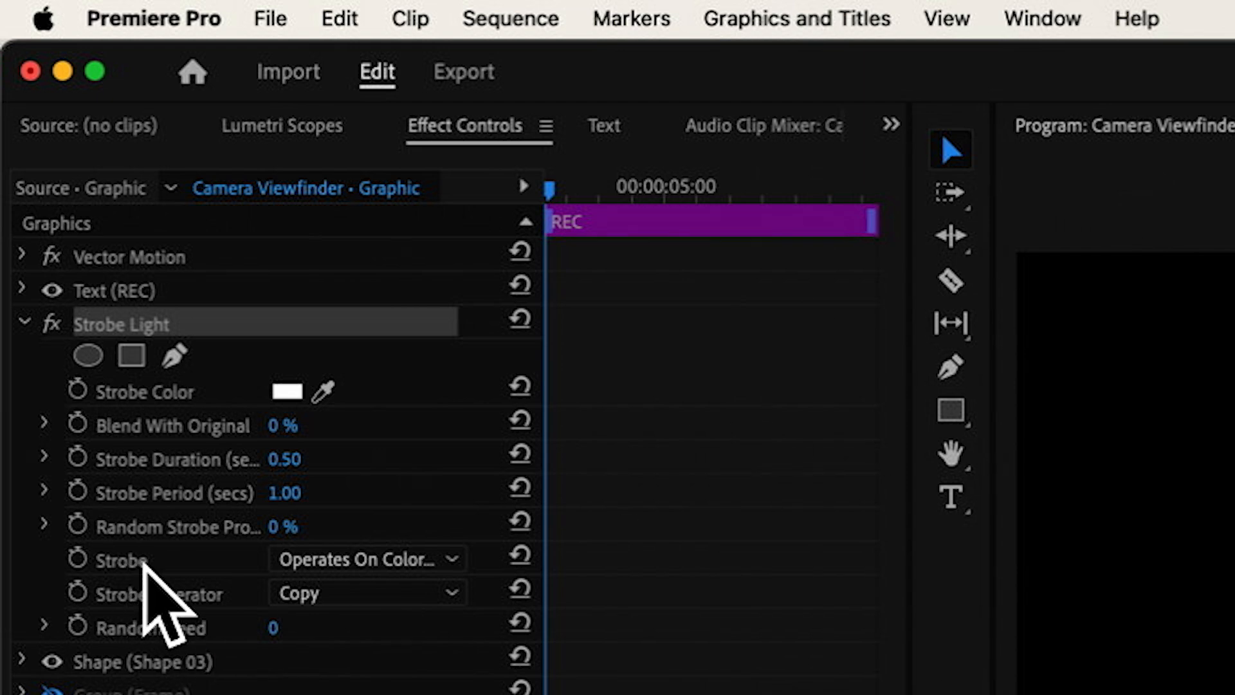
{"action": "left_click", "coordinate": [350, 563]}
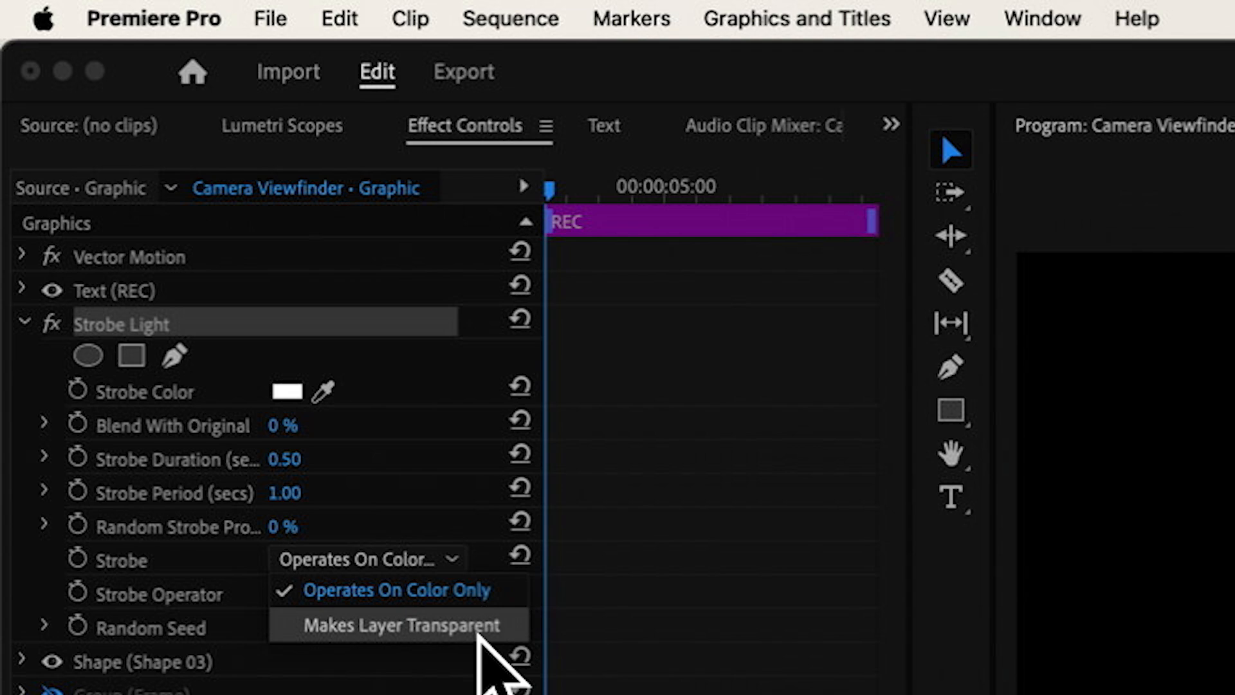
{"action": "left_click", "coordinate": [481, 626]}
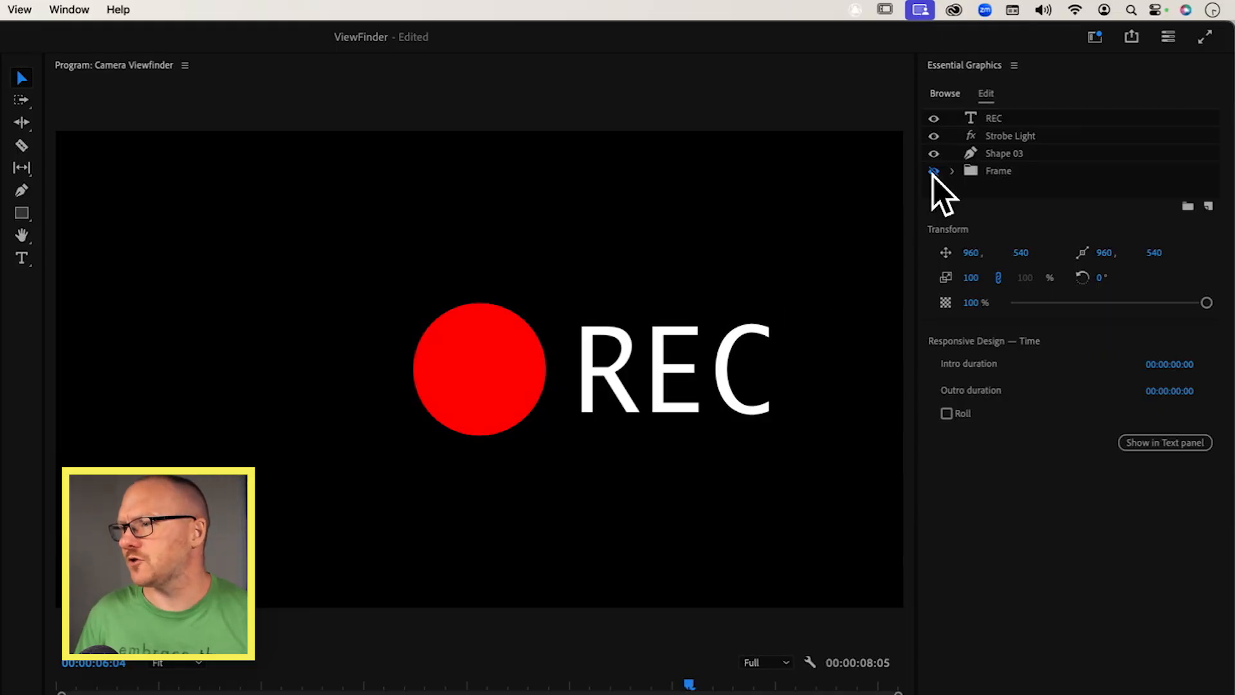
- Group the REC text, Strobe Light and Shape 03 layers and name the group Record Button
{"action": "left_click", "coordinate": [1029, 118]}
{"action": "left_click", "coordinate": [1026, 155], "text": "shift"}
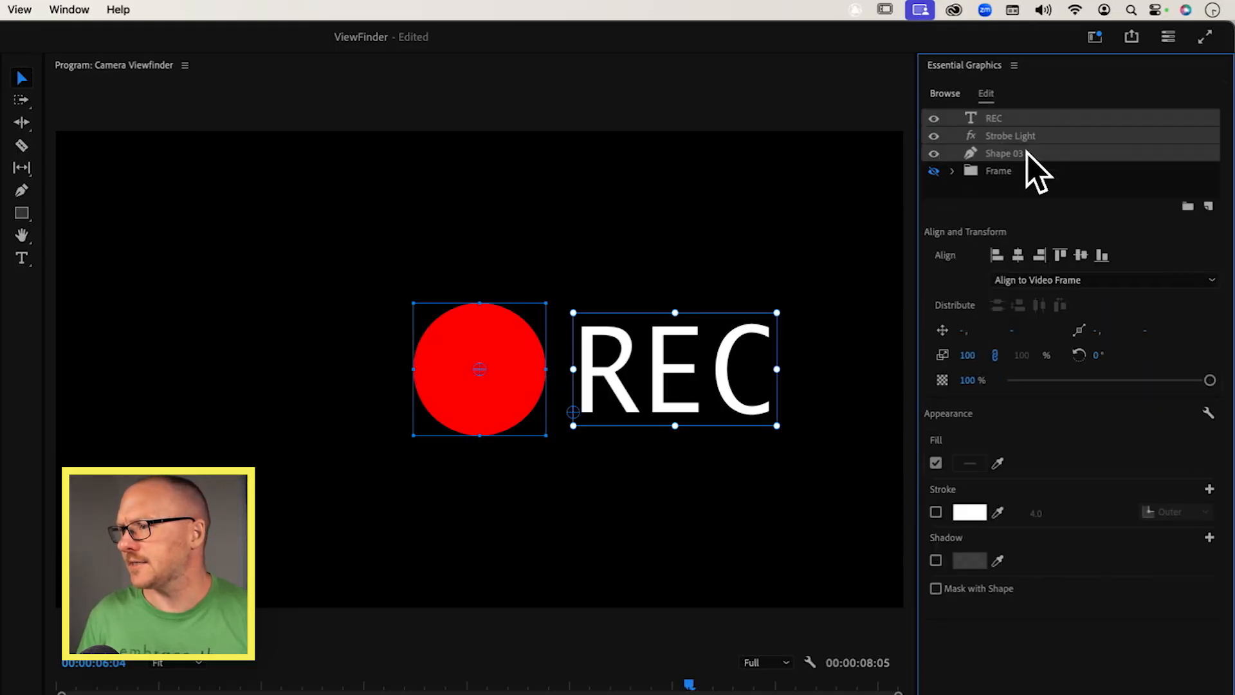
{"action": "left_click", "coordinate": [1189, 209]}
{"action": "double_click", "coordinate": [1013, 118]}
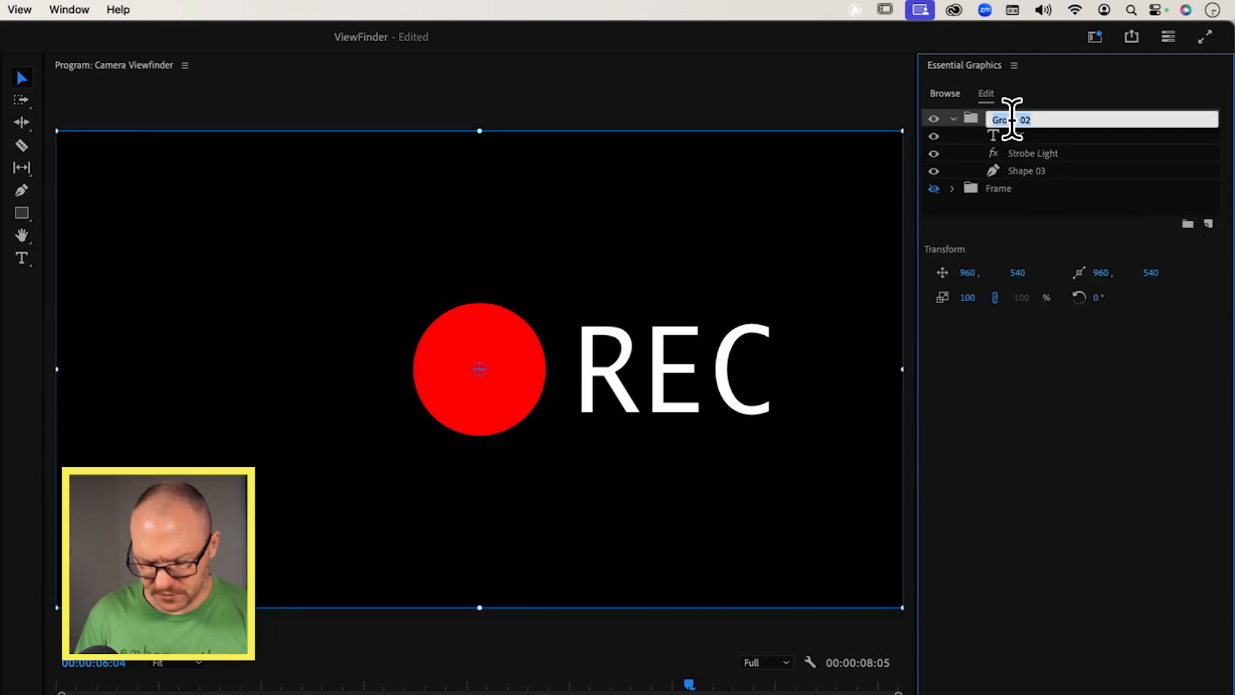
{"action": "type", "text": "Record Butto"}
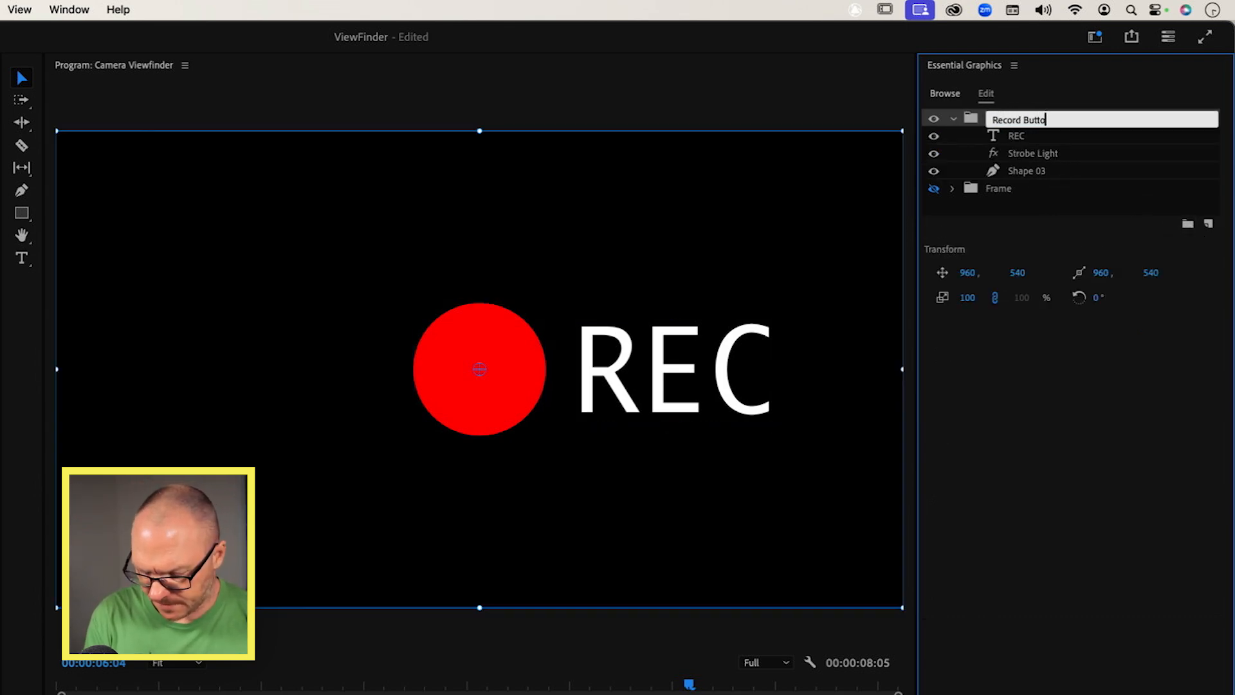
{"action": "type", "text": "n"}
{"action": "key", "text": "Return"}
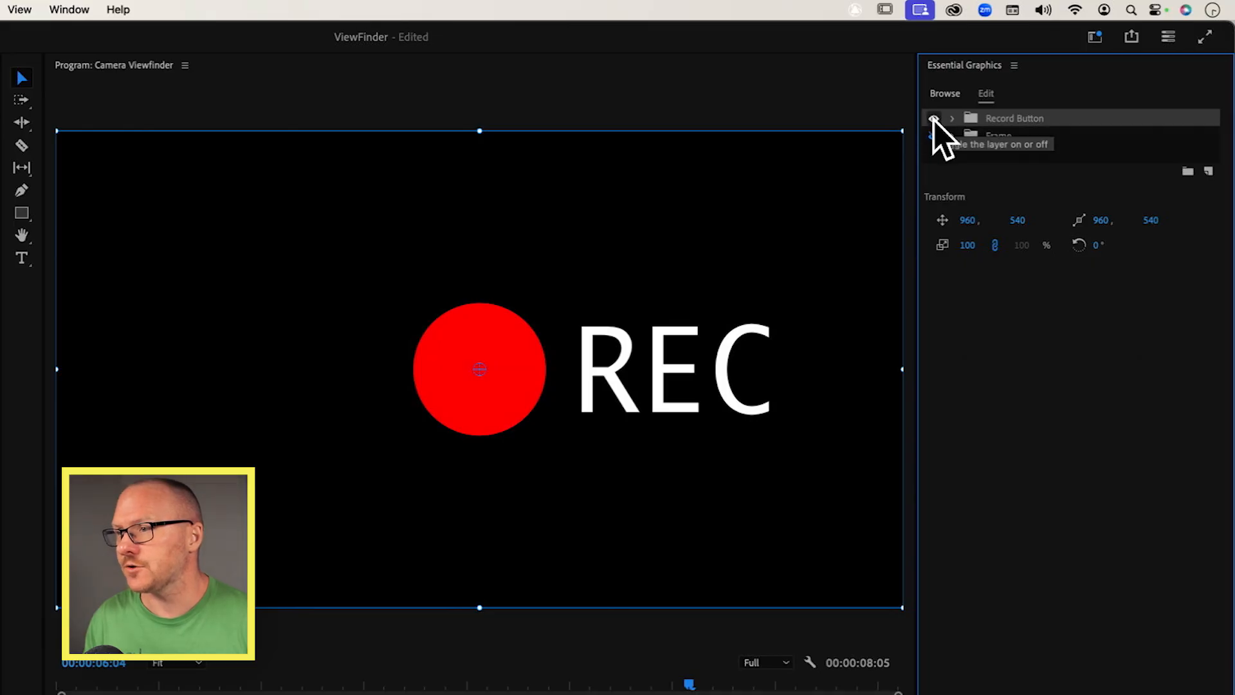
- Hide the Record Button group and add a rectangle shape, widened from its right edge to 376 by 200
{"action": "left_click", "coordinate": [933, 118]}
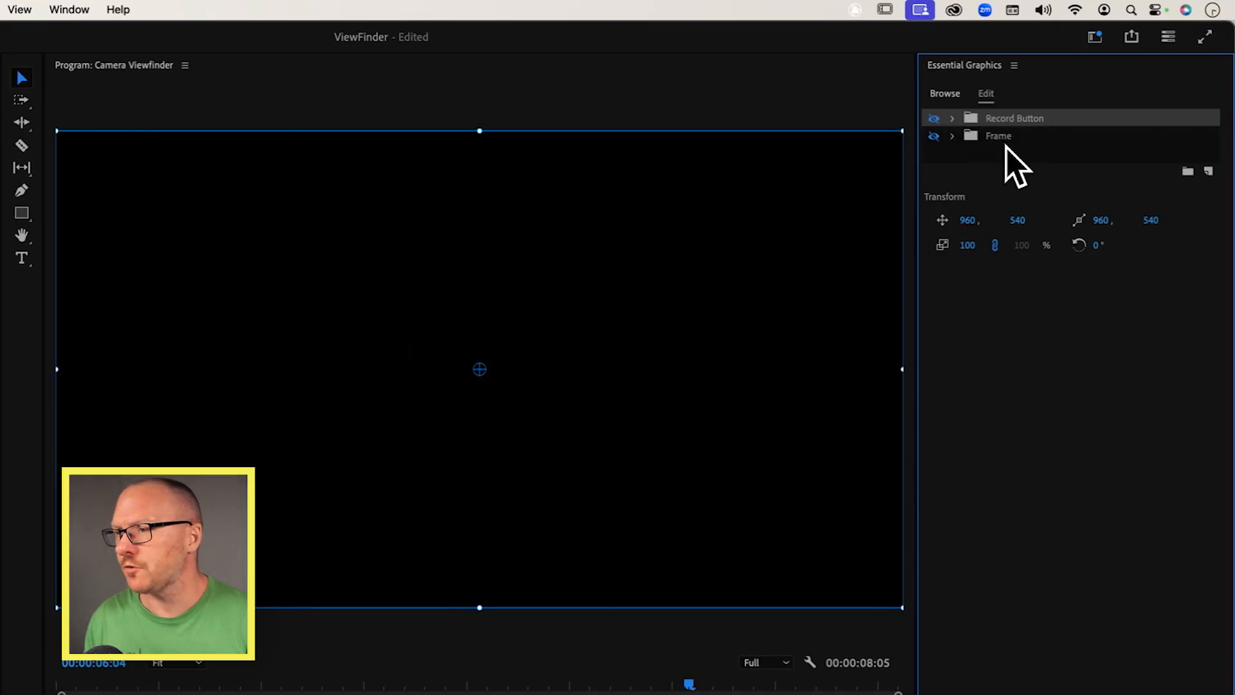
{"action": "left_click", "coordinate": [1007, 146]}
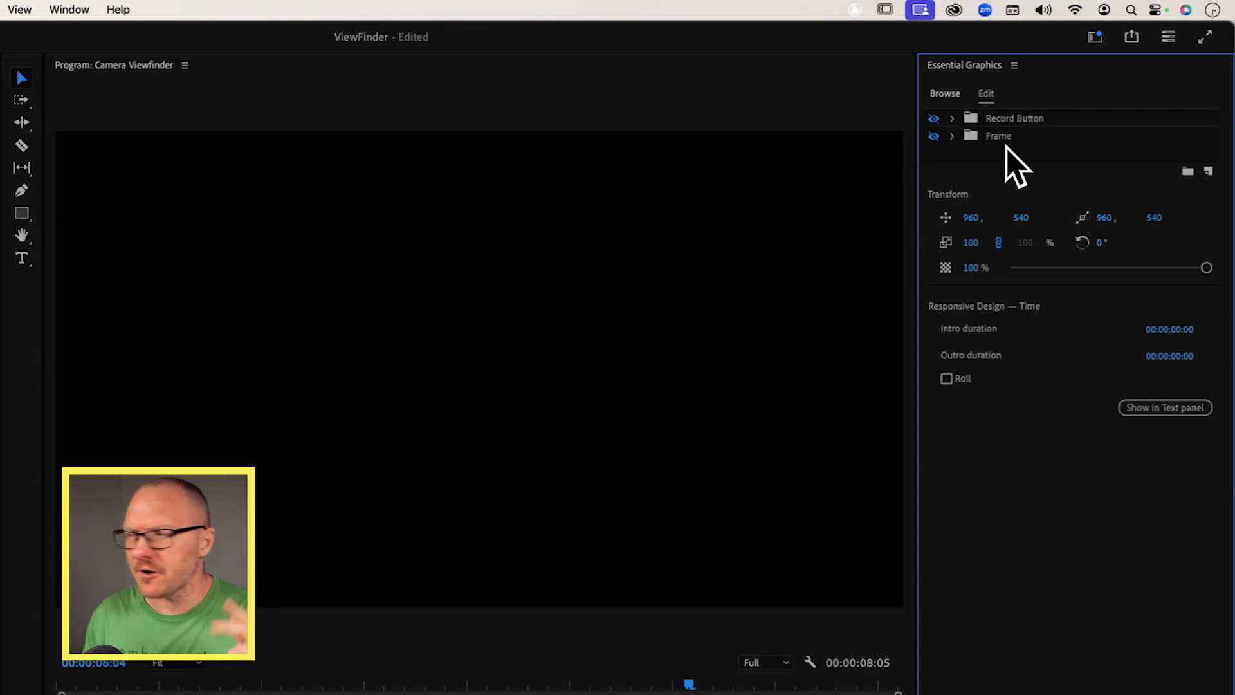
{"action": "left_click", "coordinate": [1208, 170]}
{"action": "left_click", "coordinate": [1190, 229]}
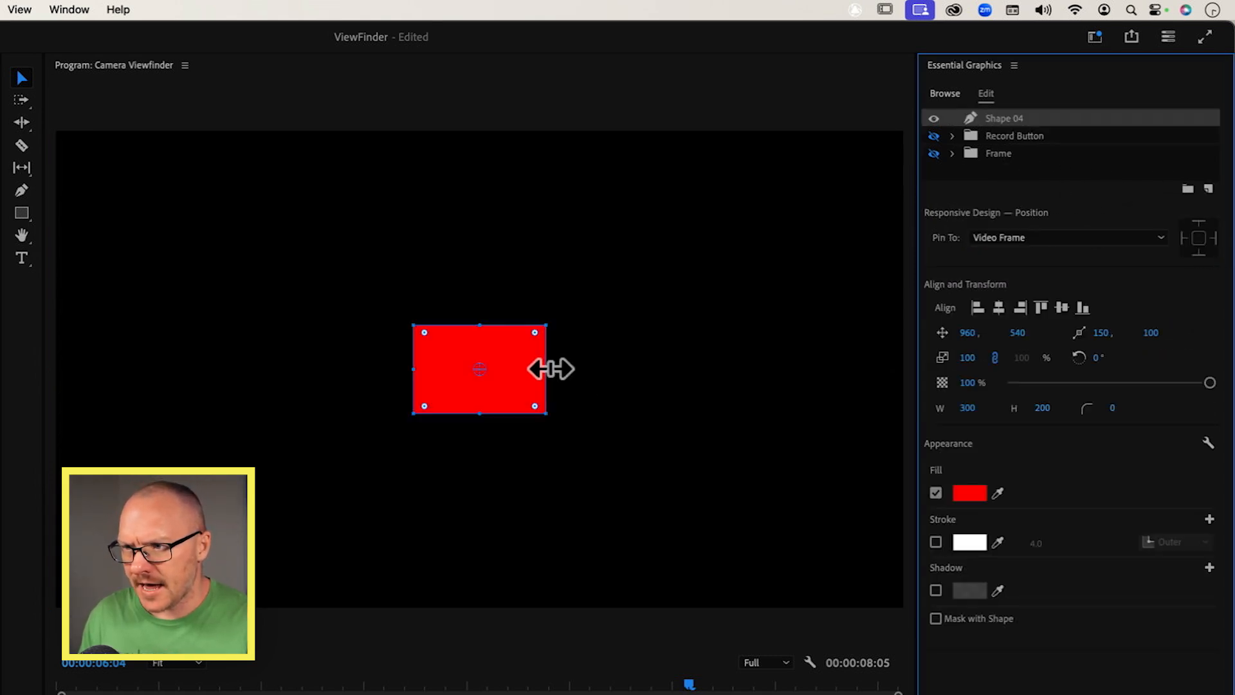
{"action": "left_click_drag", "start_coordinate": [551, 368], "coordinate": [582, 370]}
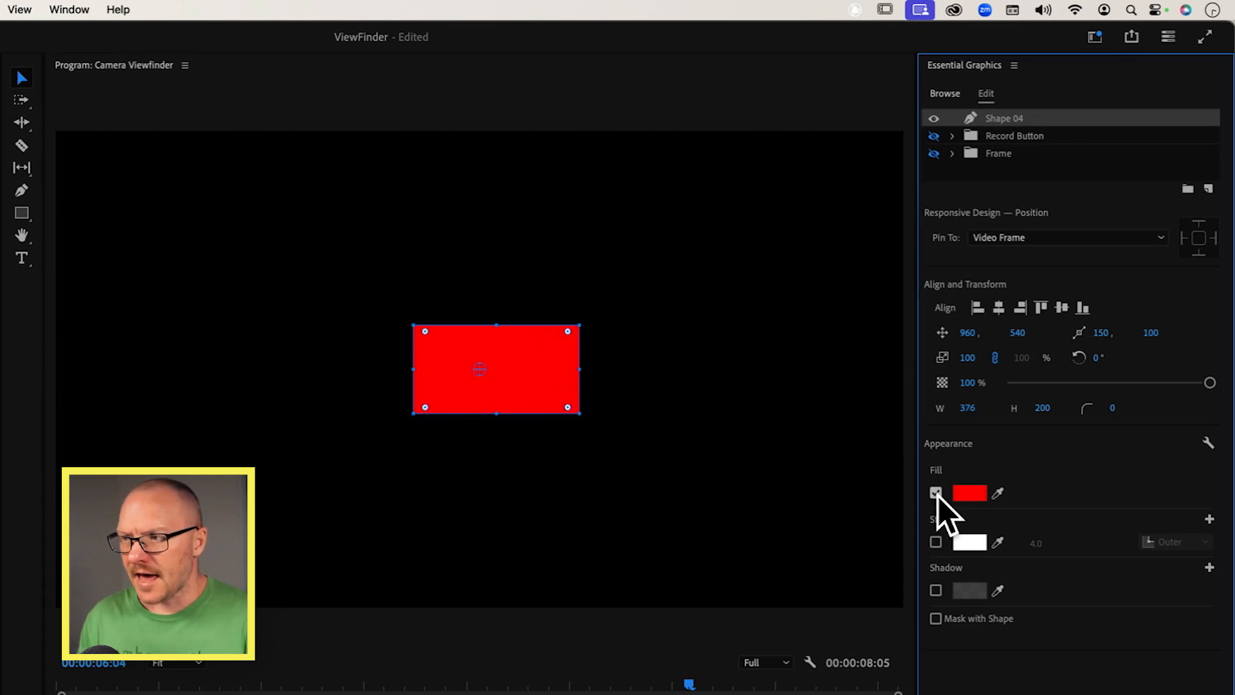
- Give the rectangle a white FFFFFF fill and round its corners to a radius of 38
{"action": "left_click", "coordinate": [965, 493]}
{"action": "left_click_drag", "start_coordinate": [328, 469], "coordinate": [119, 662]}
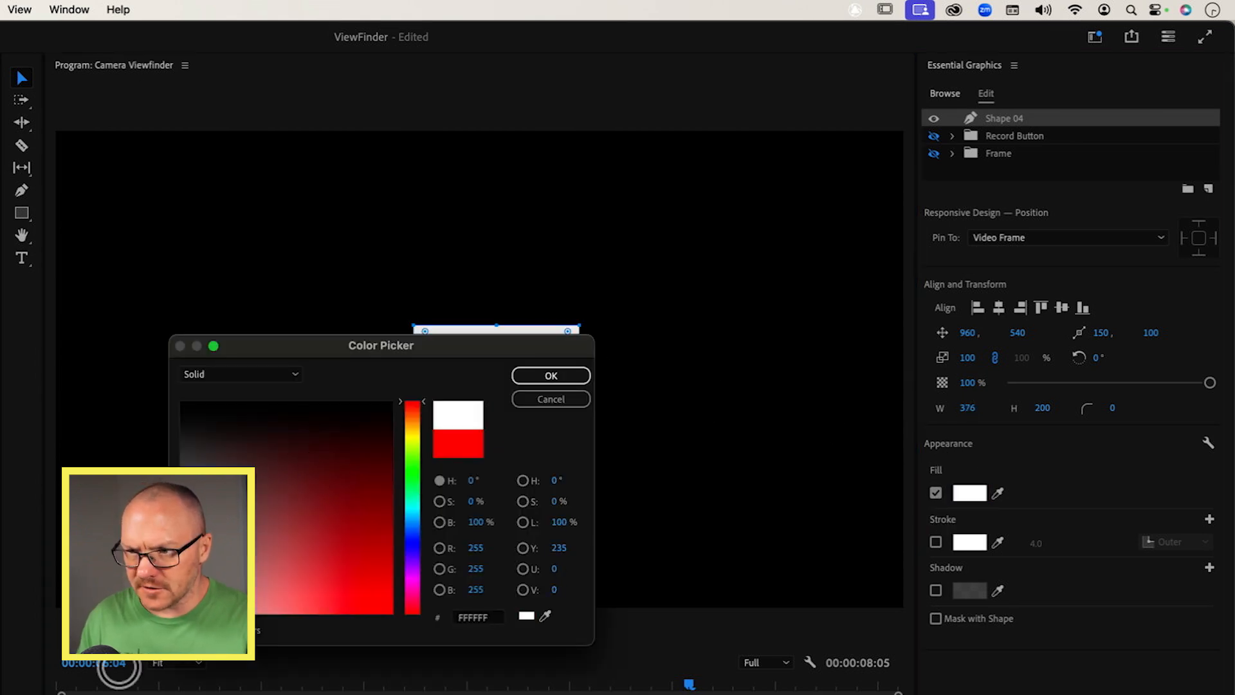
{"action": "left_click", "coordinate": [579, 378]}
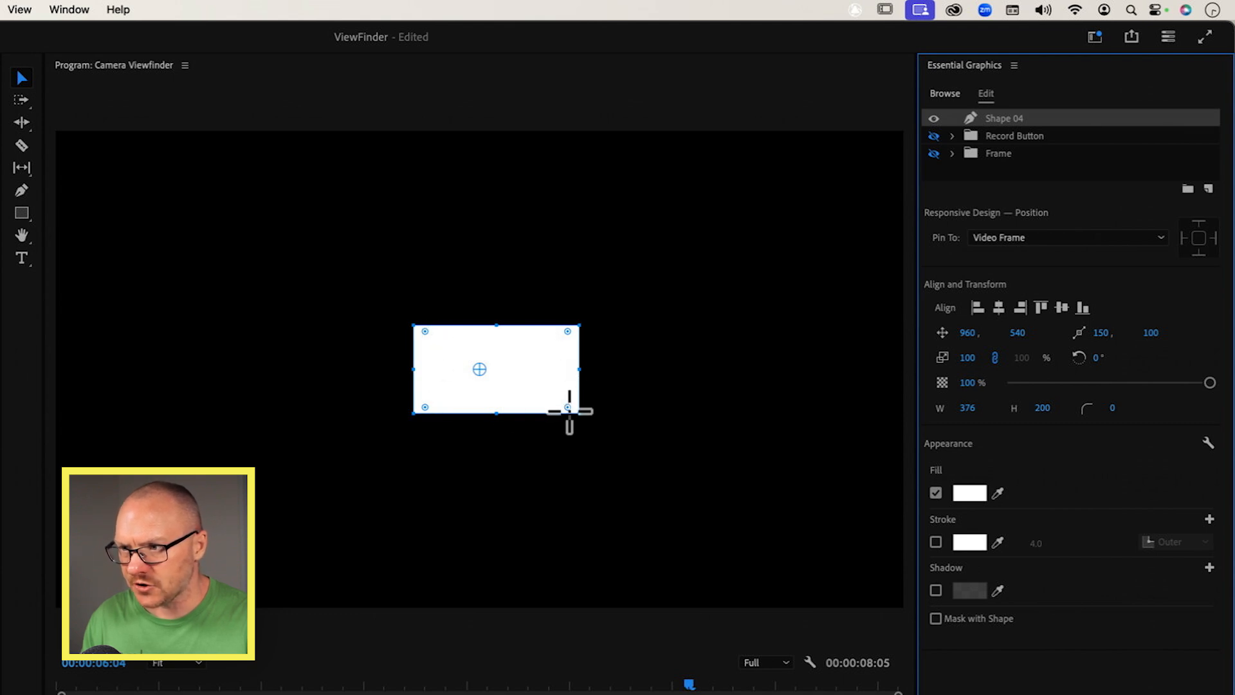
{"action": "left_click_drag", "start_coordinate": [567, 410], "coordinate": [566, 406]}
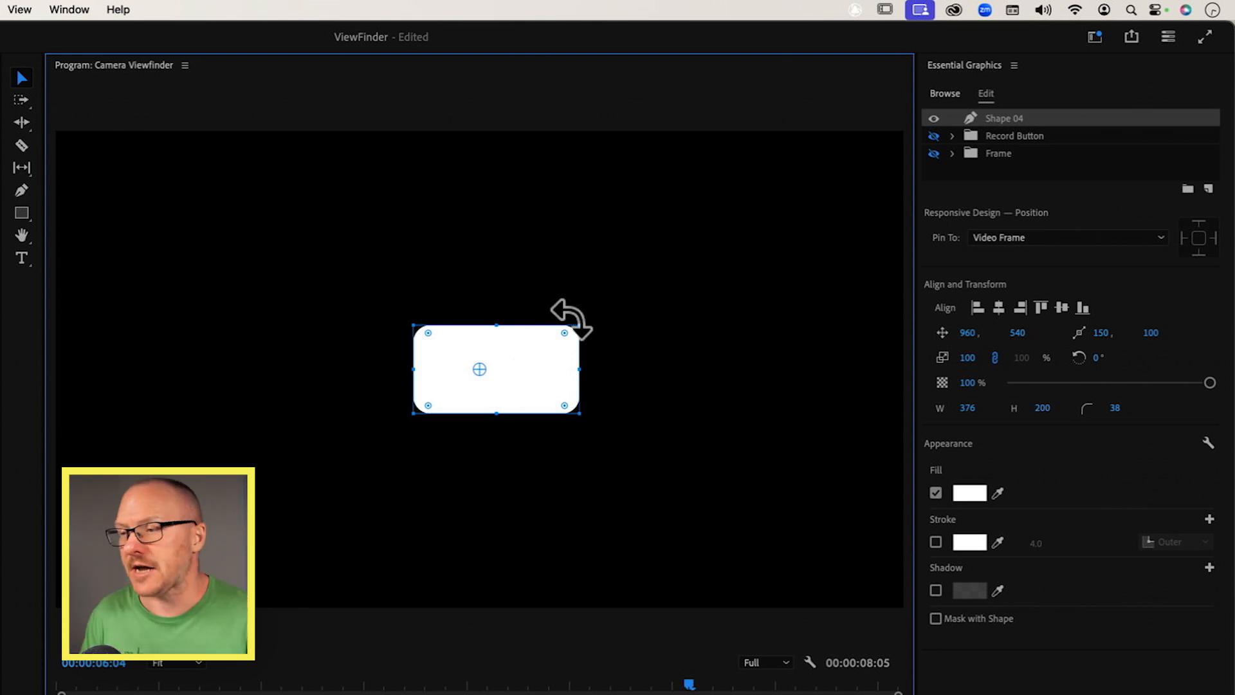
- Add an outer stroke to the rounded rectangle in green 05FF00 with a width of 22
{"action": "left_click", "coordinate": [936, 541]}
{"action": "left_click", "coordinate": [970, 542]}
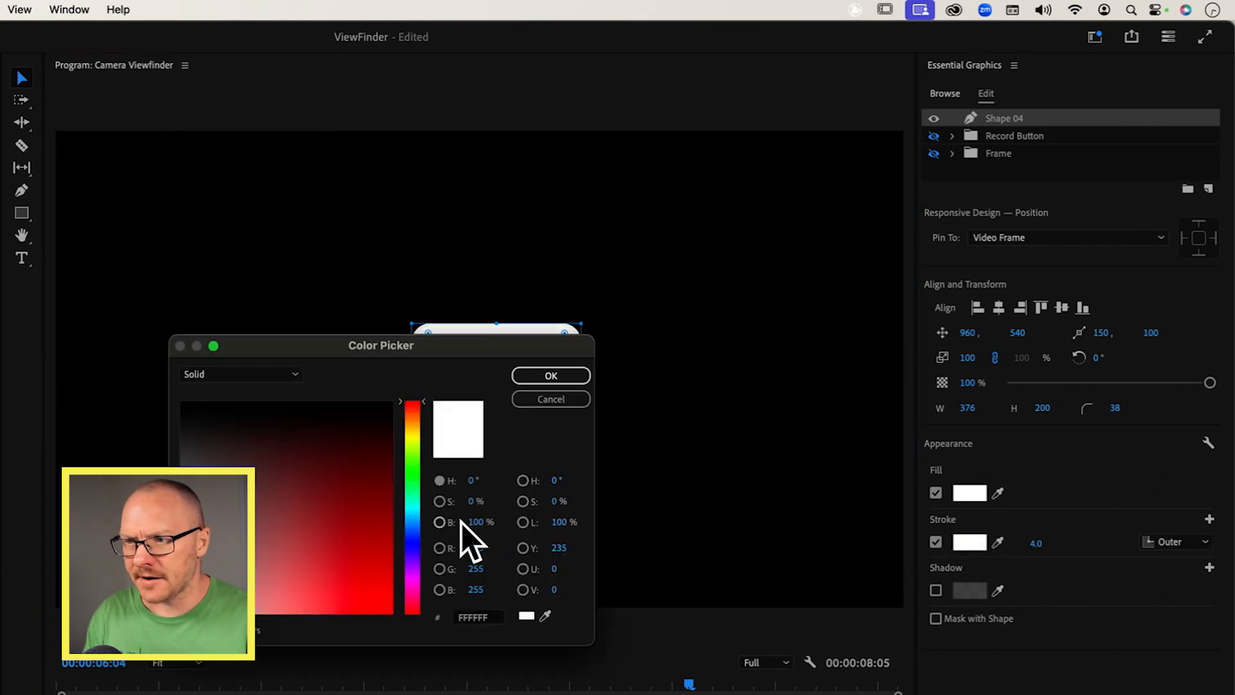
{"action": "left_click", "coordinate": [417, 471]}
{"action": "left_click_drag", "start_coordinate": [307, 488], "coordinate": [419, 640]}
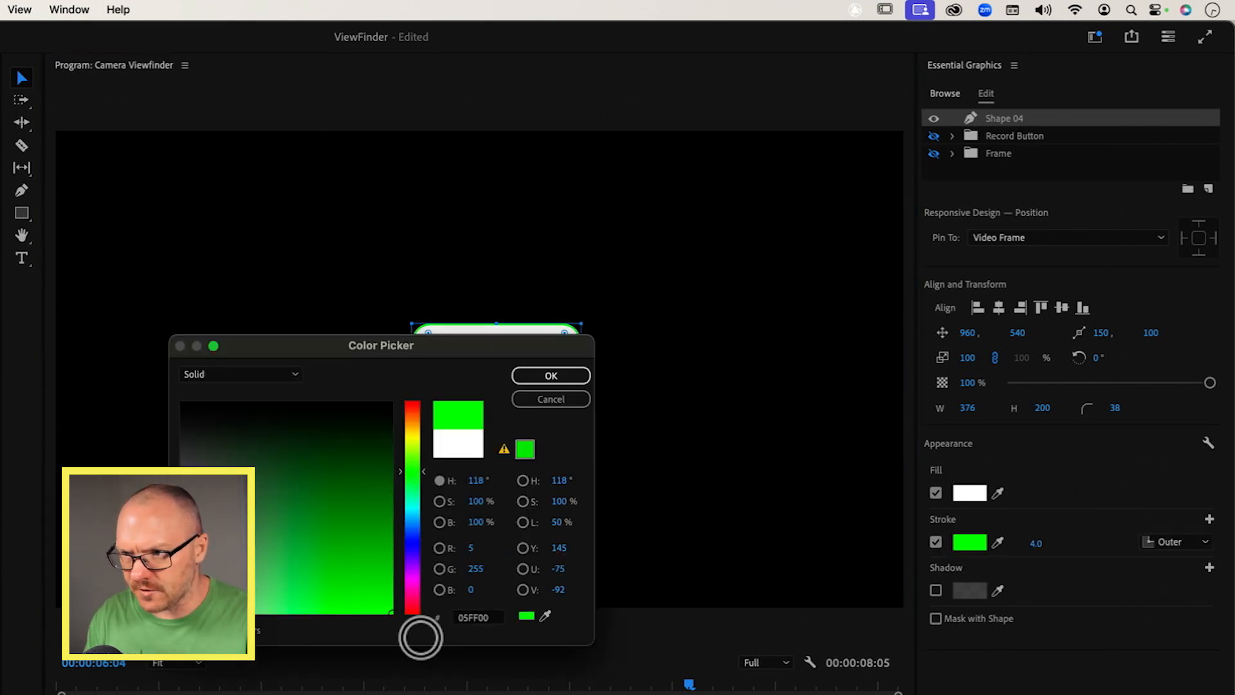
{"action": "left_click", "coordinate": [550, 377]}
{"action": "left_click_drag", "start_coordinate": [1036, 544], "coordinate": [1057, 542]}
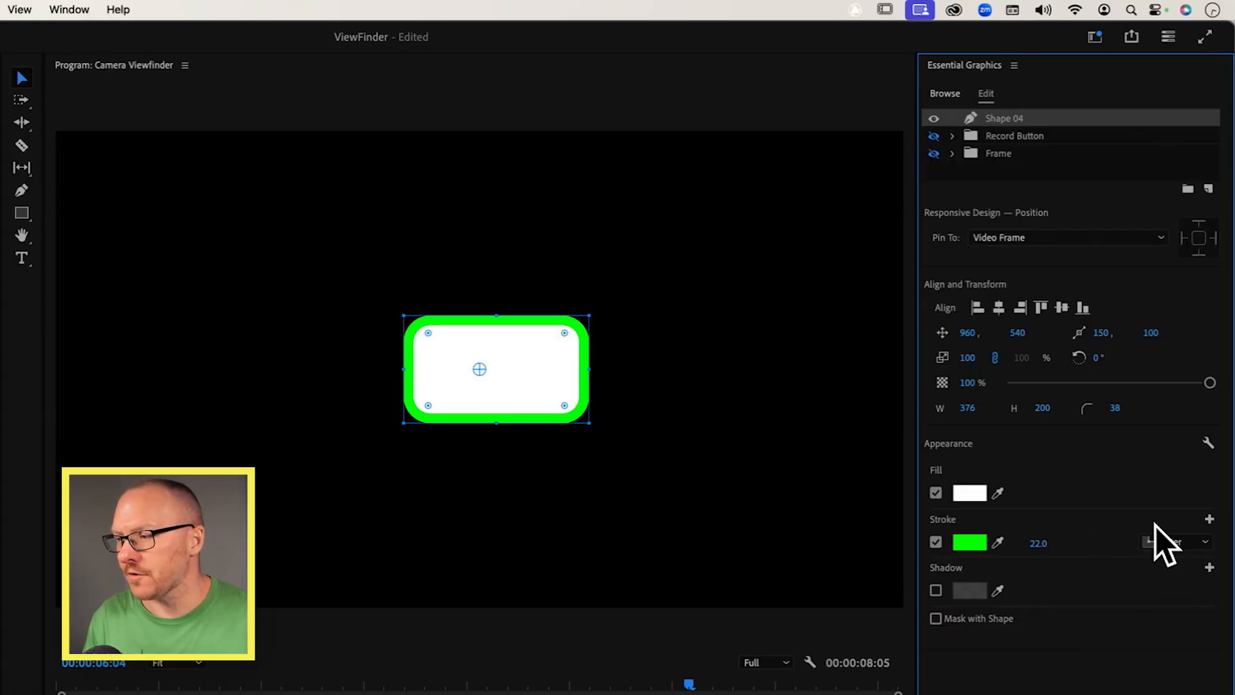
- Add a second outer stroke to the rounded rectangle in white FFFFFF with a width of 40
{"action": "left_click", "coordinate": [1210, 520]}
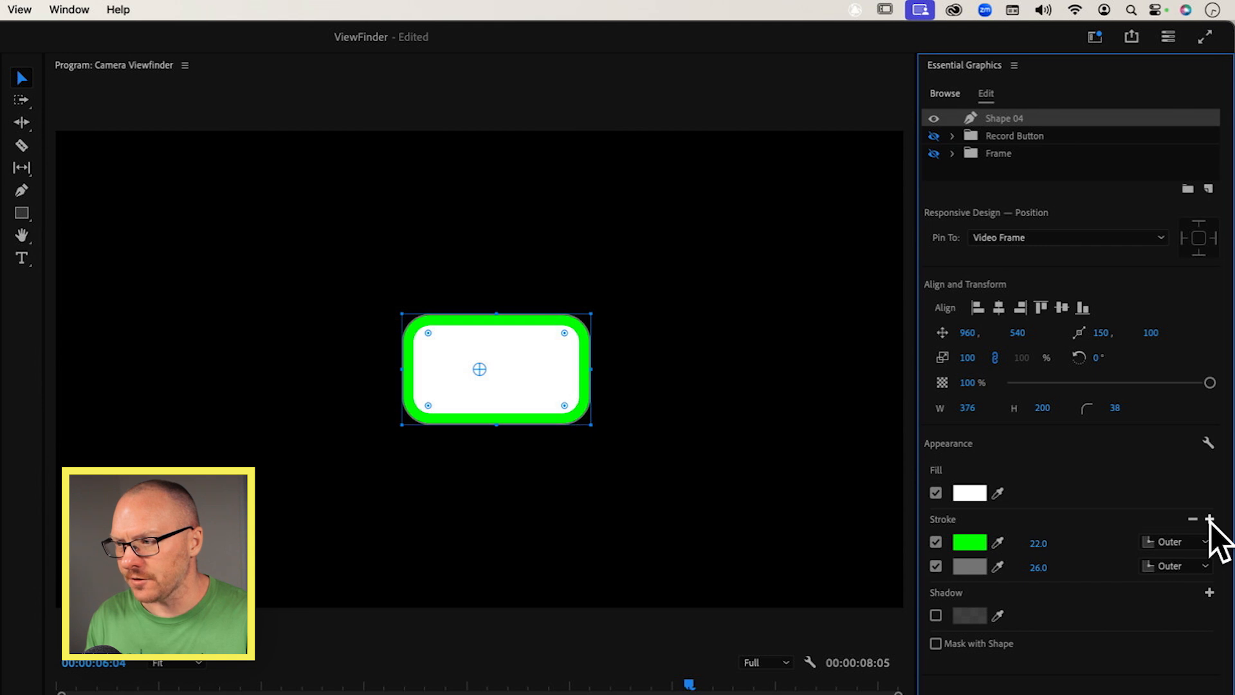
{"action": "left_click", "coordinate": [970, 566]}
{"action": "left_click_drag", "start_coordinate": [312, 524], "coordinate": [97, 685]}
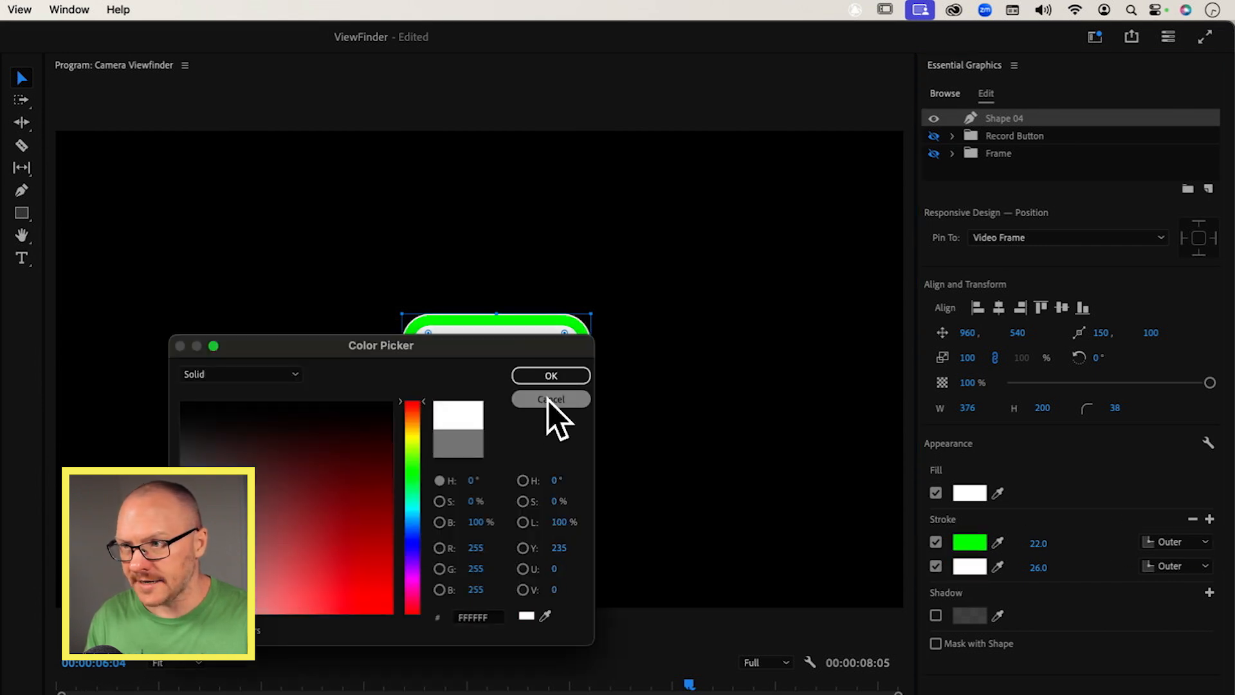
{"action": "left_click", "coordinate": [551, 376]}
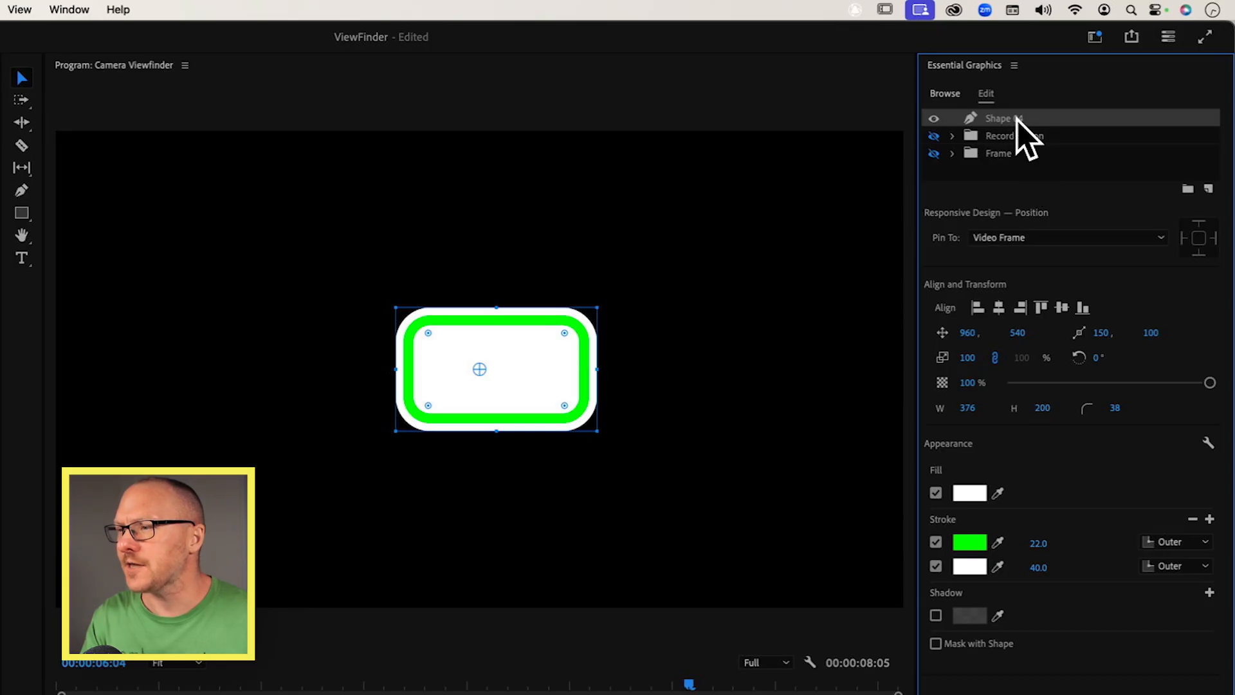
- Duplicate the battery outline shape and turn off both strokes on the copy
{"action": "right_click", "coordinate": [1018, 120]}
{"action": "left_click", "coordinate": [1077, 236]}
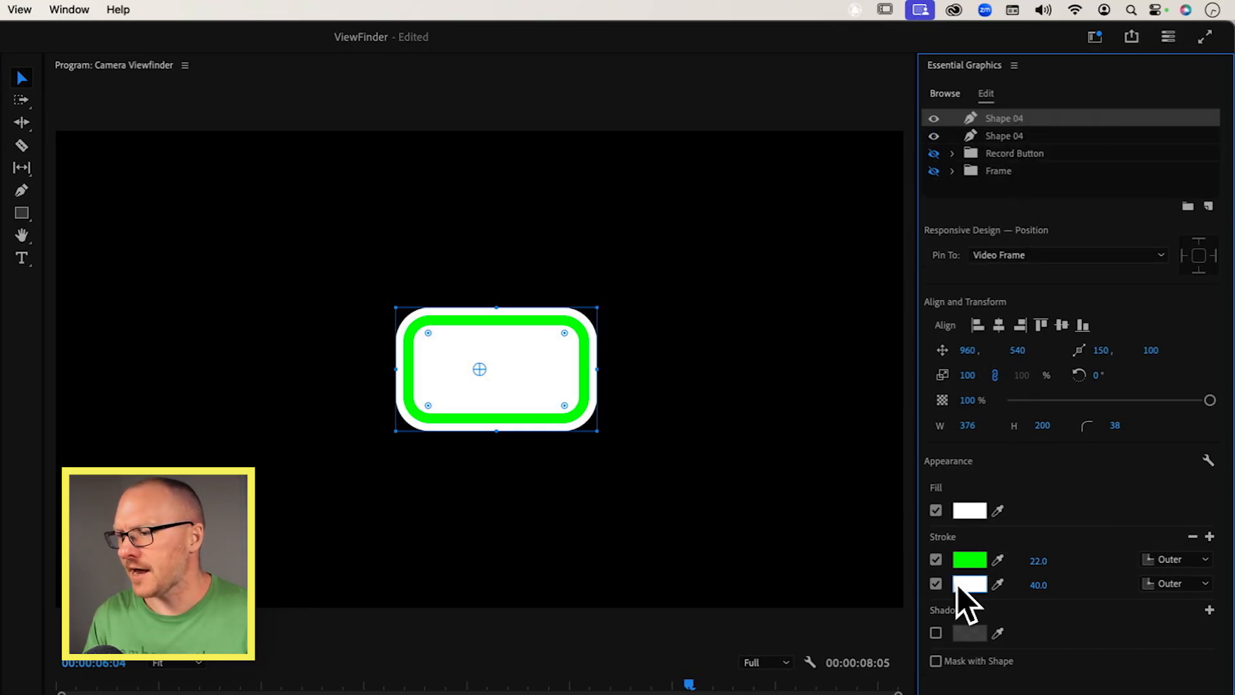
{"action": "left_click", "coordinate": [936, 583]}
{"action": "left_click", "coordinate": [935, 559]}
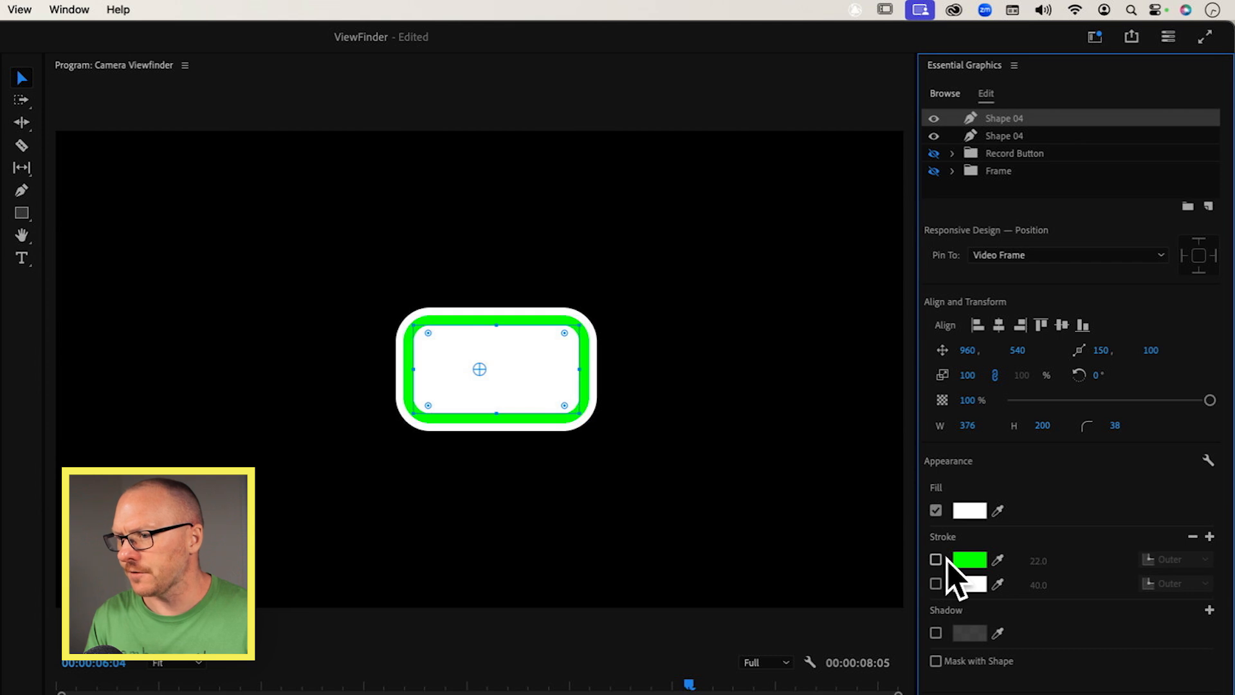
- Fill the duplicate shape with the green sampled from the outline's inner stroke
{"action": "left_click", "coordinate": [965, 511]}
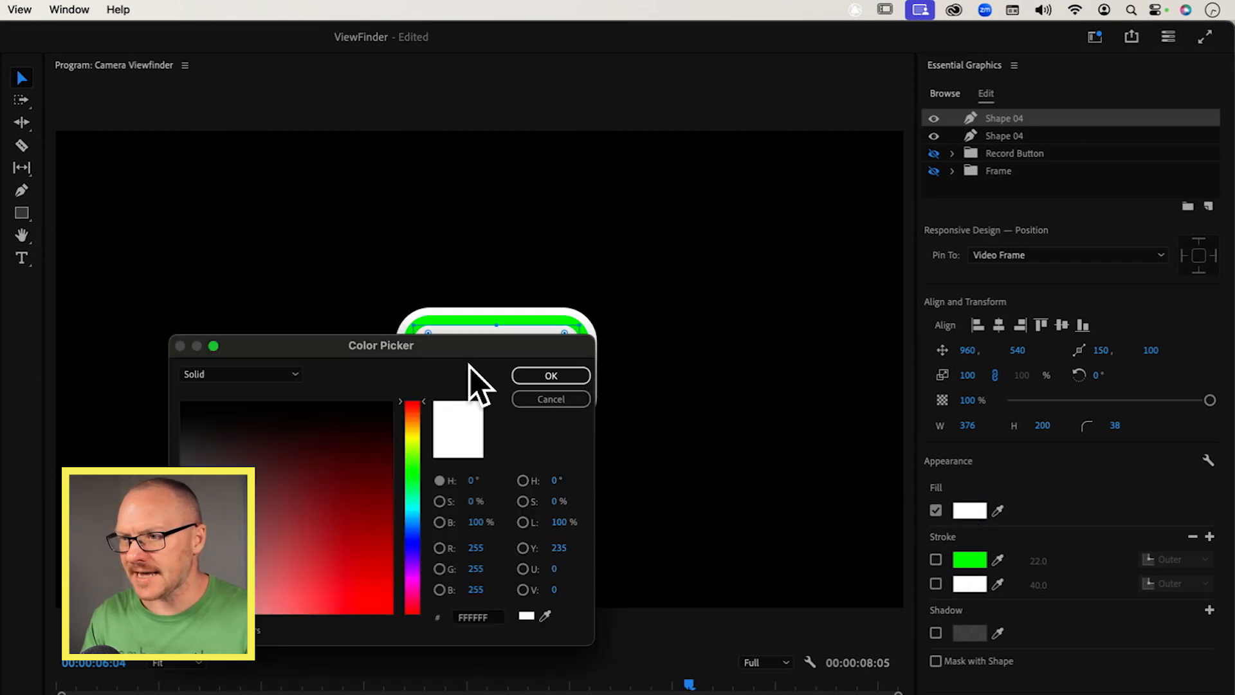
{"action": "left_click_drag", "start_coordinate": [455, 358], "coordinate": [349, 356]}
{"action": "left_click", "coordinate": [438, 613]}
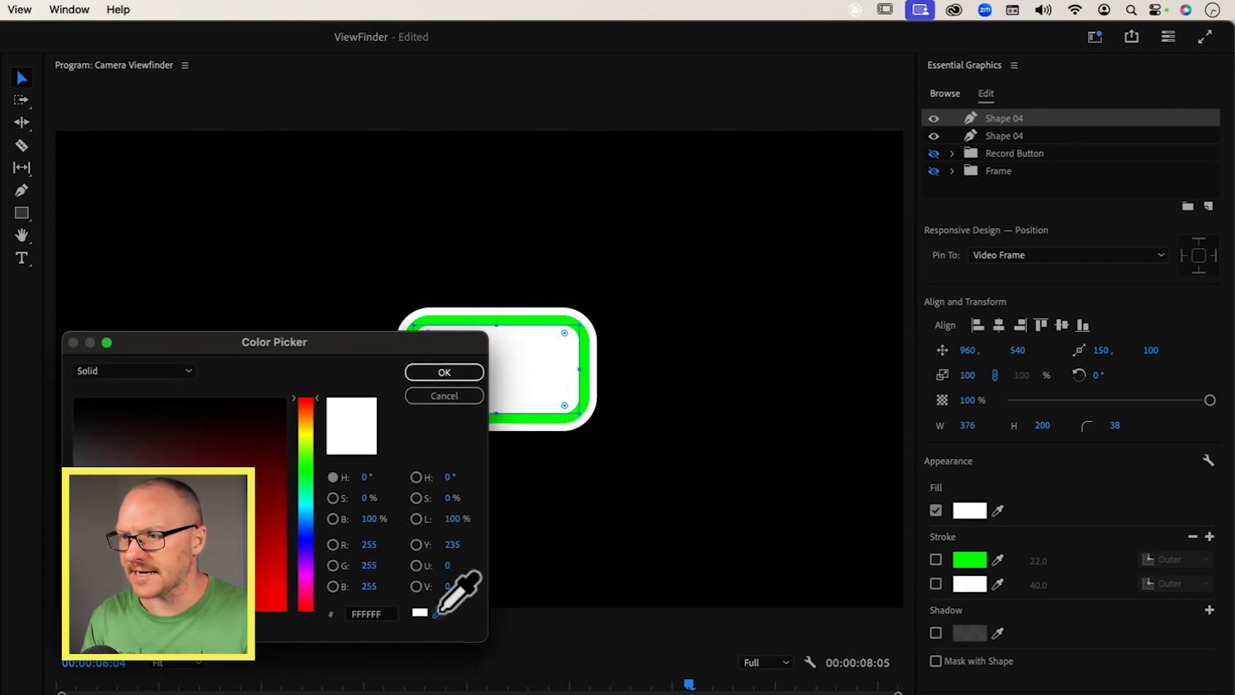
{"action": "left_click", "coordinate": [587, 401]}
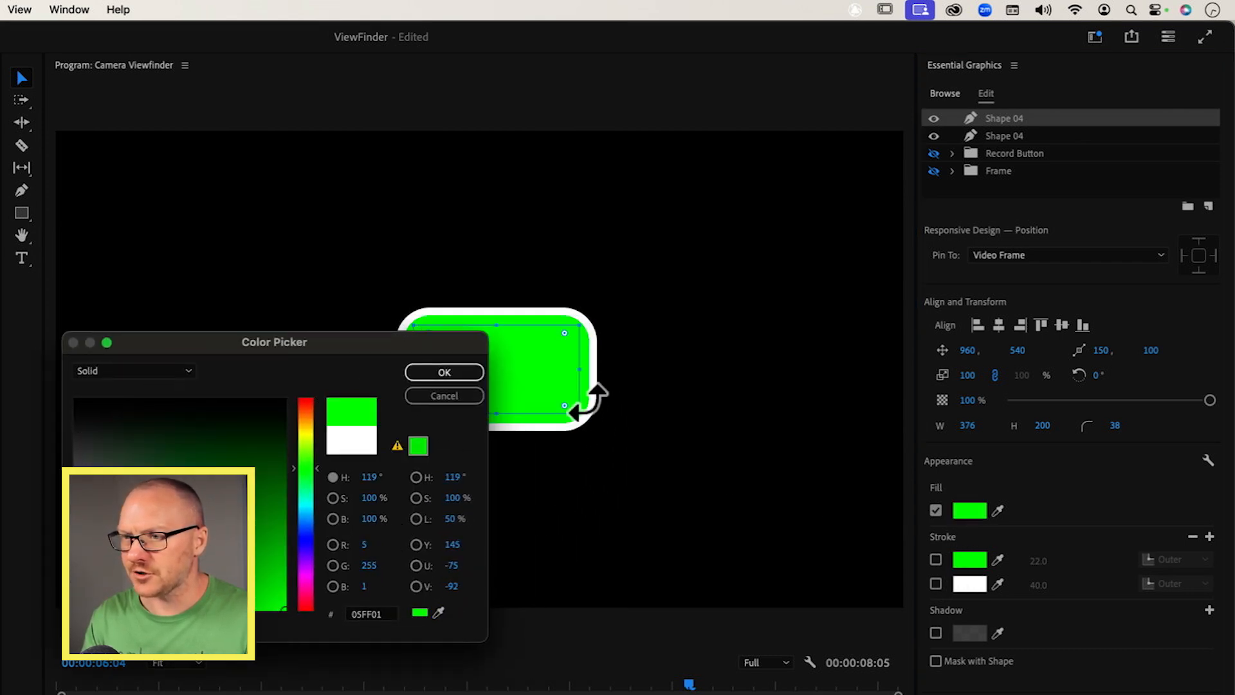
{"action": "left_click", "coordinate": [444, 373]}
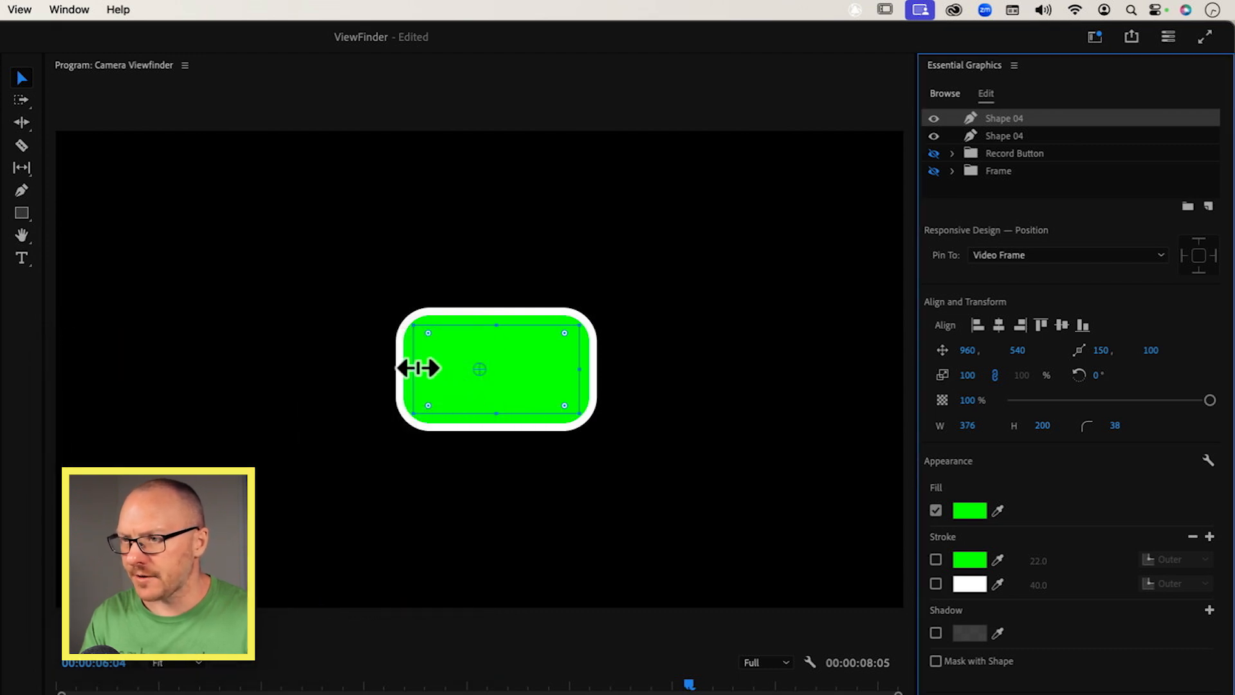
- Narrow the green copy from its left edge to a width of 110 and square its corners to radius 0
{"action": "left_click_drag", "start_coordinate": [418, 368], "coordinate": [535, 378]}
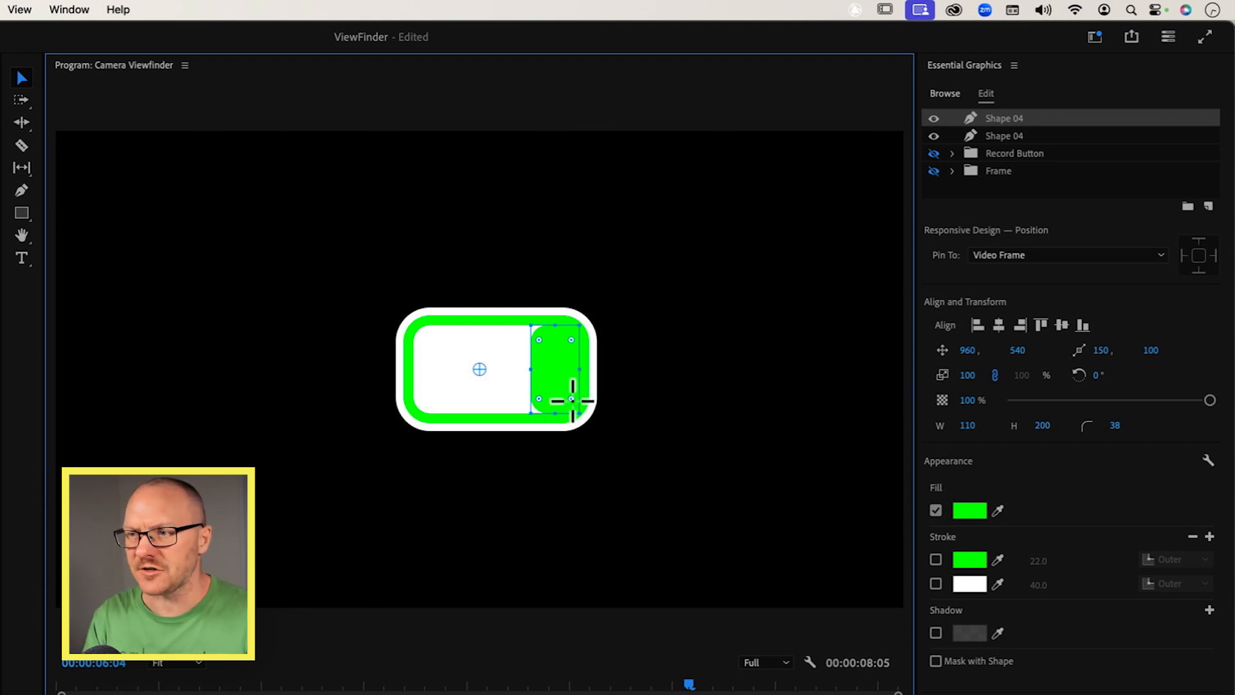
{"action": "left_click_drag", "start_coordinate": [572, 399], "coordinate": [580, 412]}
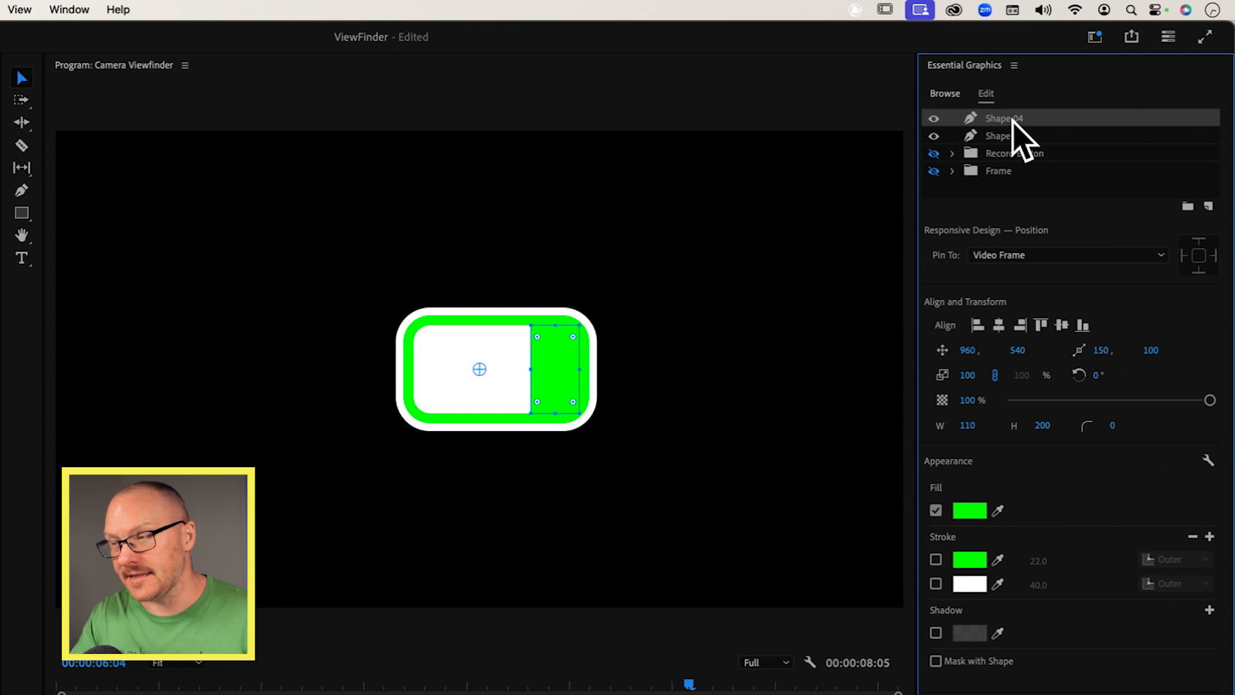
- Duplicate the green bar and change the copy's fill to white
{"action": "right_click", "coordinate": [1014, 123]}
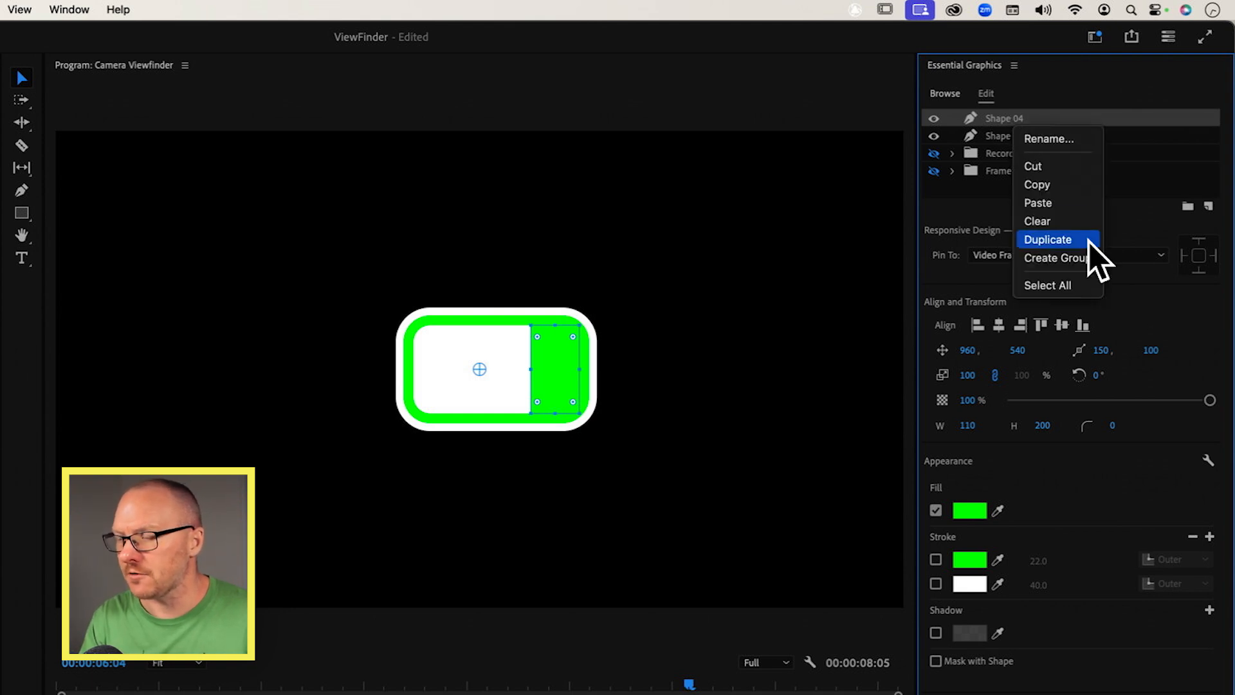
{"action": "left_click", "coordinate": [1047, 239]}
{"action": "left_click", "coordinate": [975, 529]}
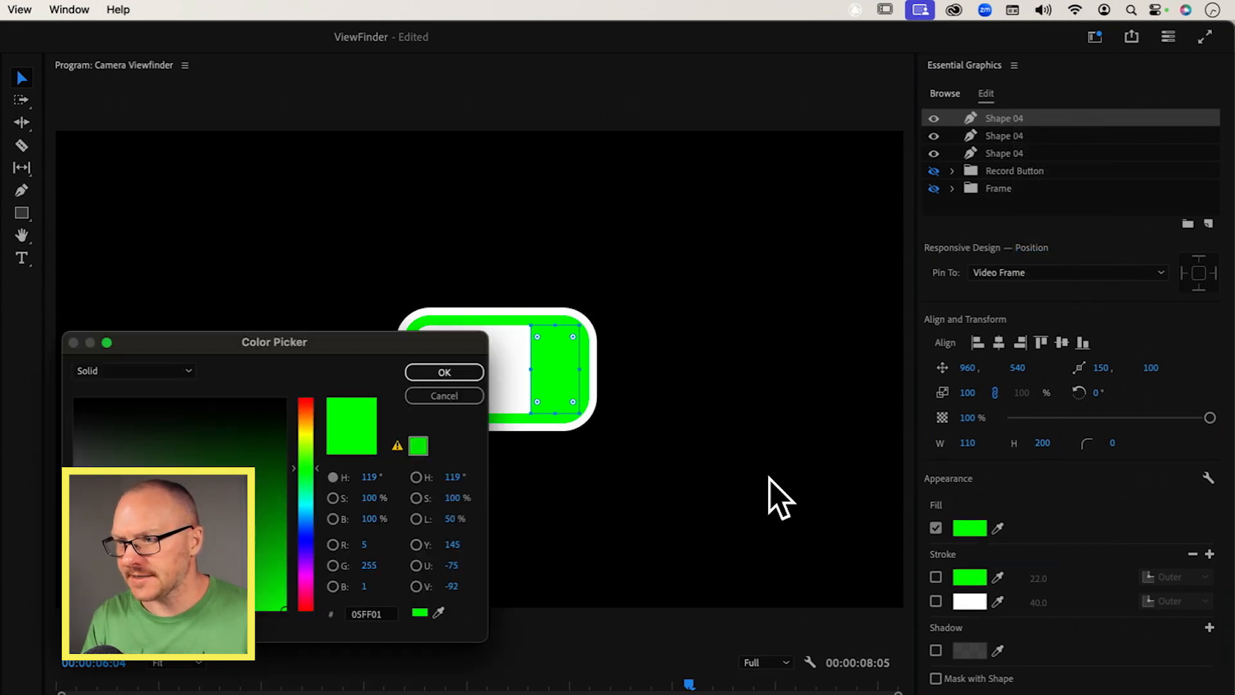
{"action": "left_click_drag", "start_coordinate": [148, 515], "coordinate": [72, 398]}
{"action": "left_click", "coordinate": [442, 372]}
- Resize the white bar to about 33 wide and 132 high, against the battery's outer right edge as its terminal
{"action": "mouse_move", "coordinate": [579, 374]}
{"action": "left_mouse_down"}
{"action": "mouse_move", "coordinate": [605, 372]}
{"action": "mouse_move", "coordinate": [573, 369]}
{"action": "mouse_move", "coordinate": [592, 372]}
{"action": "left_mouse_up"}
{"action": "left_click_drag", "start_coordinate": [1042, 442], "coordinate": [990, 444]}
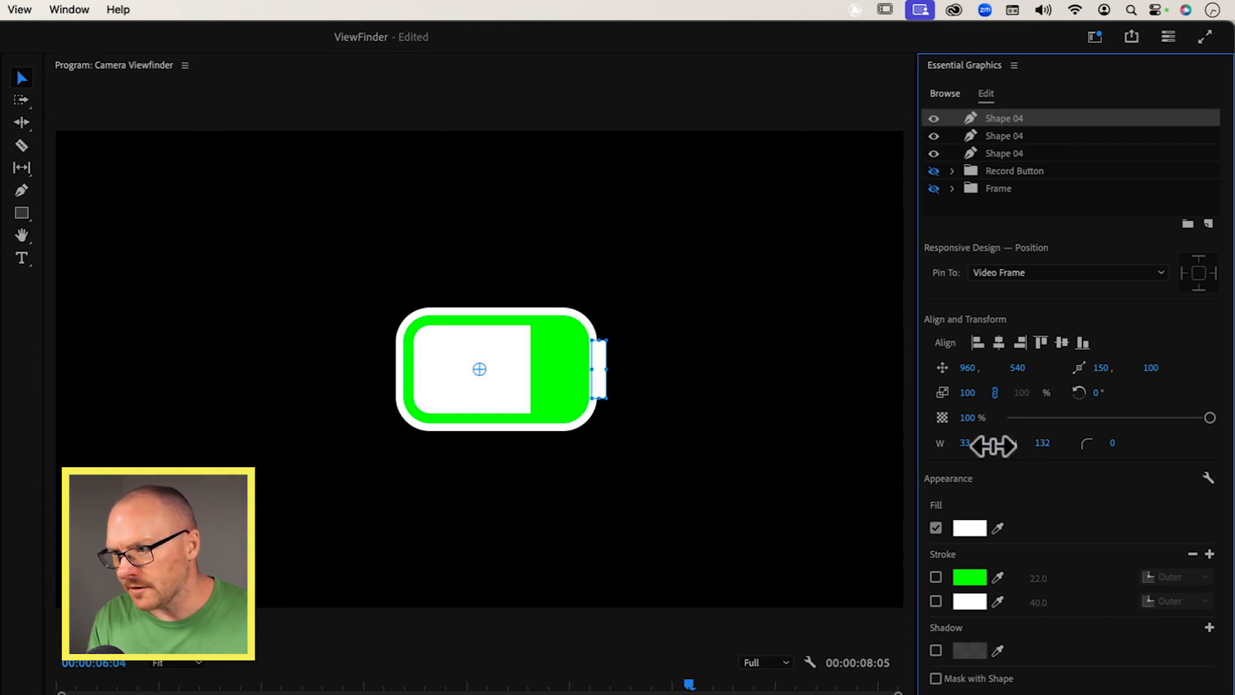
{"action": "left_click", "coordinate": [1063, 201]}
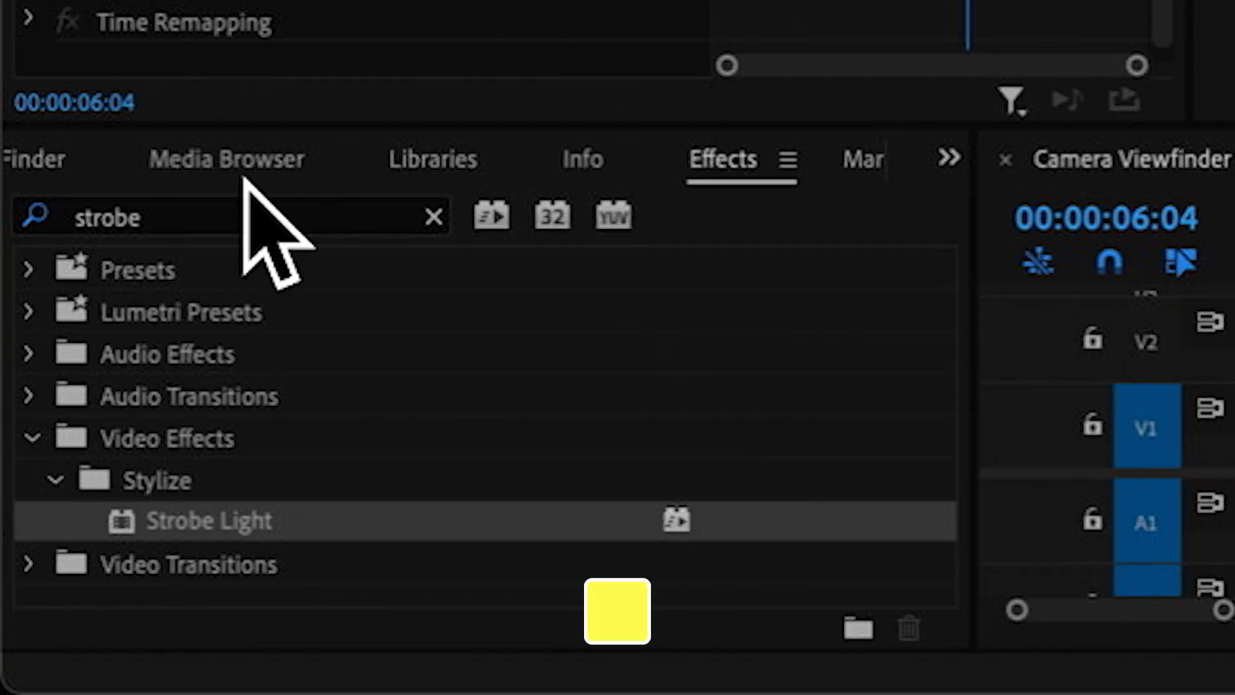
- Apply the Ultra Key effect above the battery shapes and sample the battery's green as its key color
{"action": "left_click", "coordinate": [238, 215]}
{"action": "double_click", "coordinate": [238, 215]}
{"action": "type", "text": "ultr"}
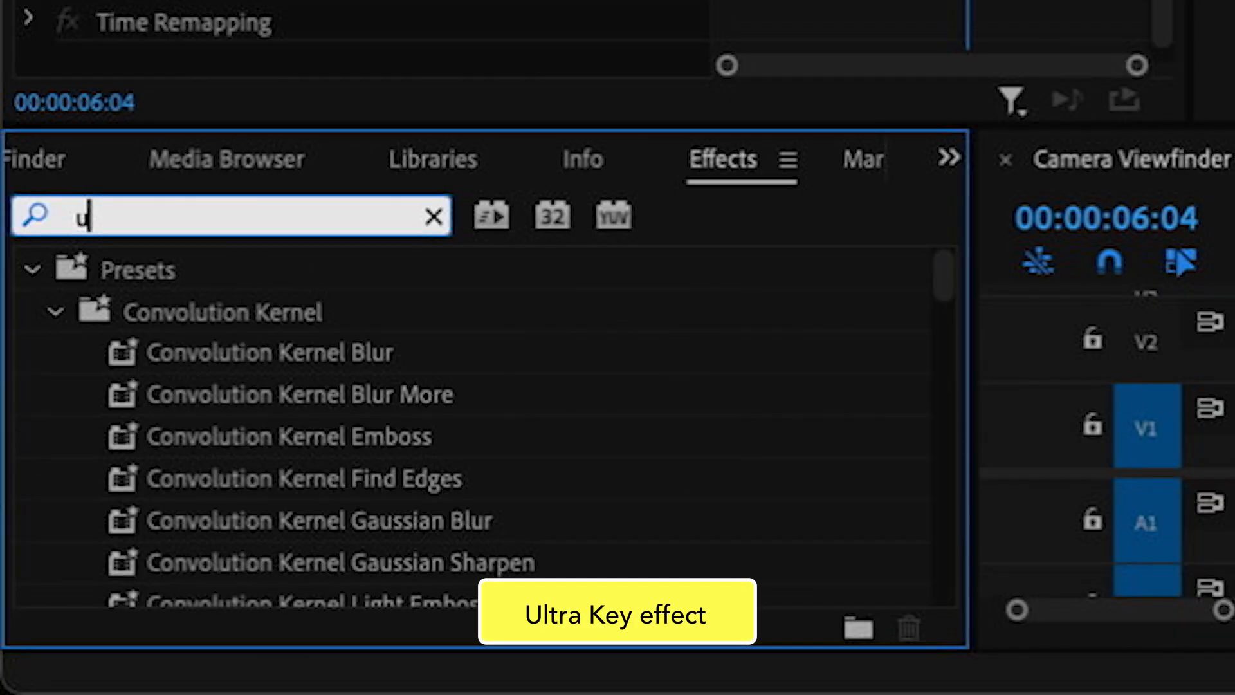
{"action": "type", "text": "a key"}
{"action": "left_click", "coordinate": [148, 518]}
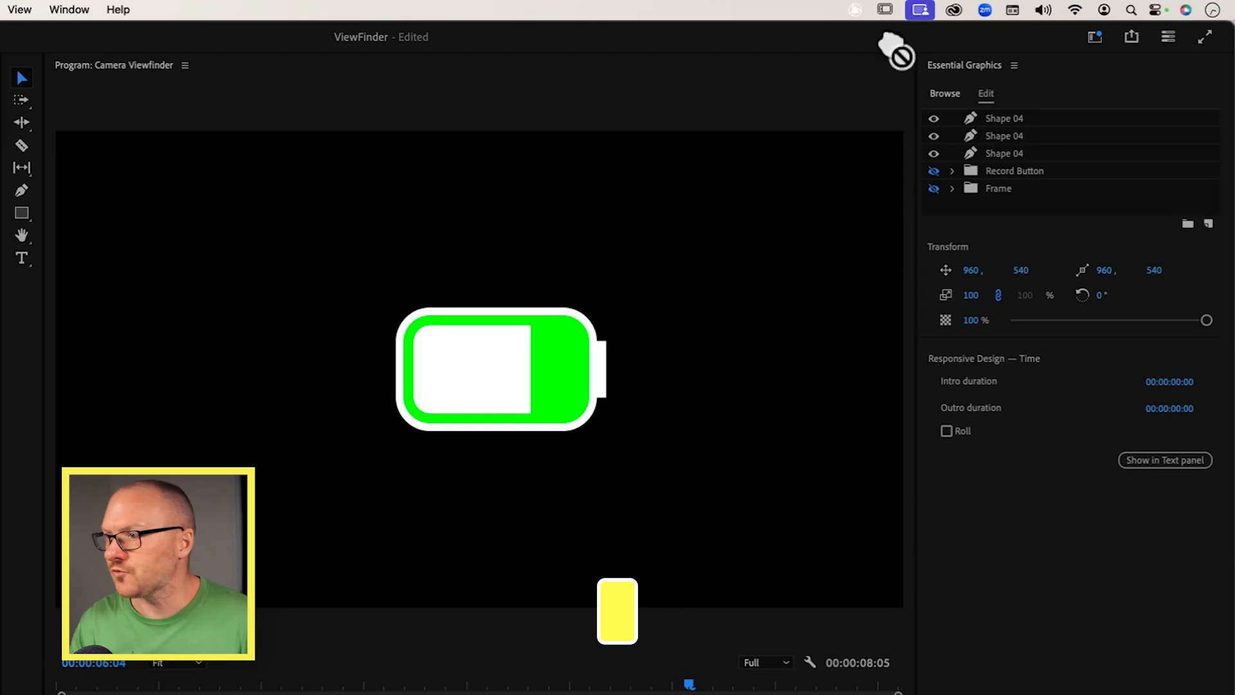
{"action": "left_click_drag", "start_coordinate": [1039, 105], "coordinate": [1020, 122]}
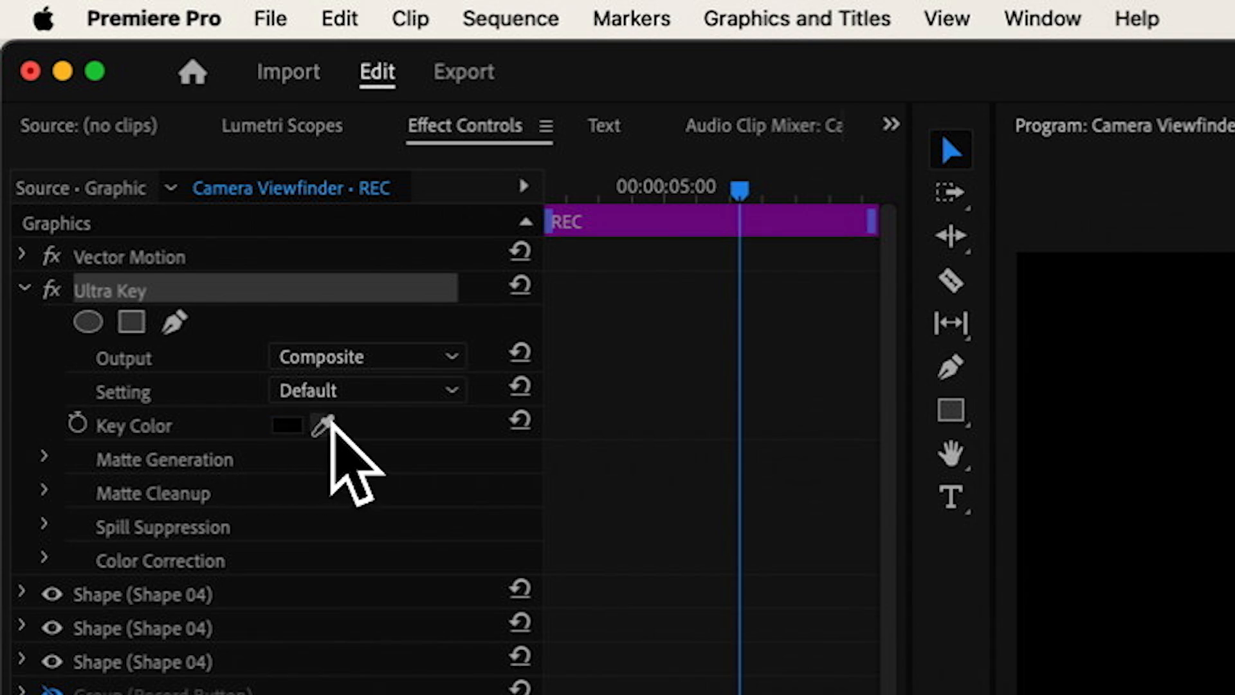
{"action": "left_click", "coordinate": [327, 423]}
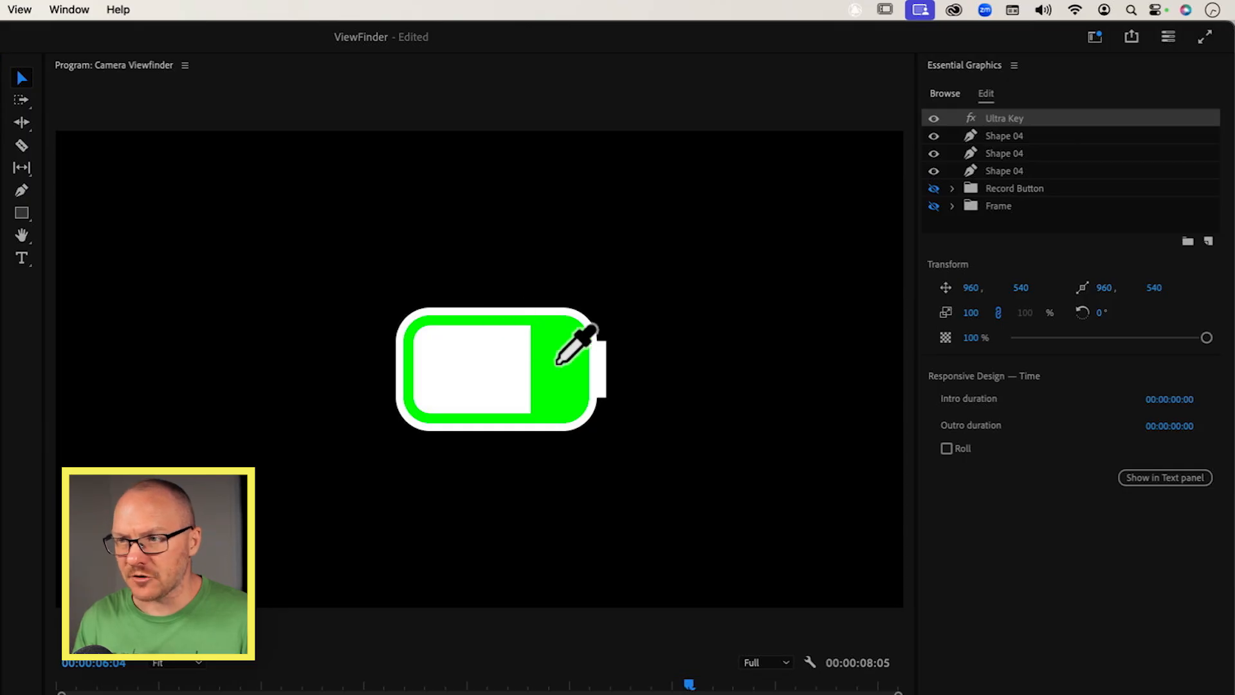
{"action": "left_click", "coordinate": [558, 361]}
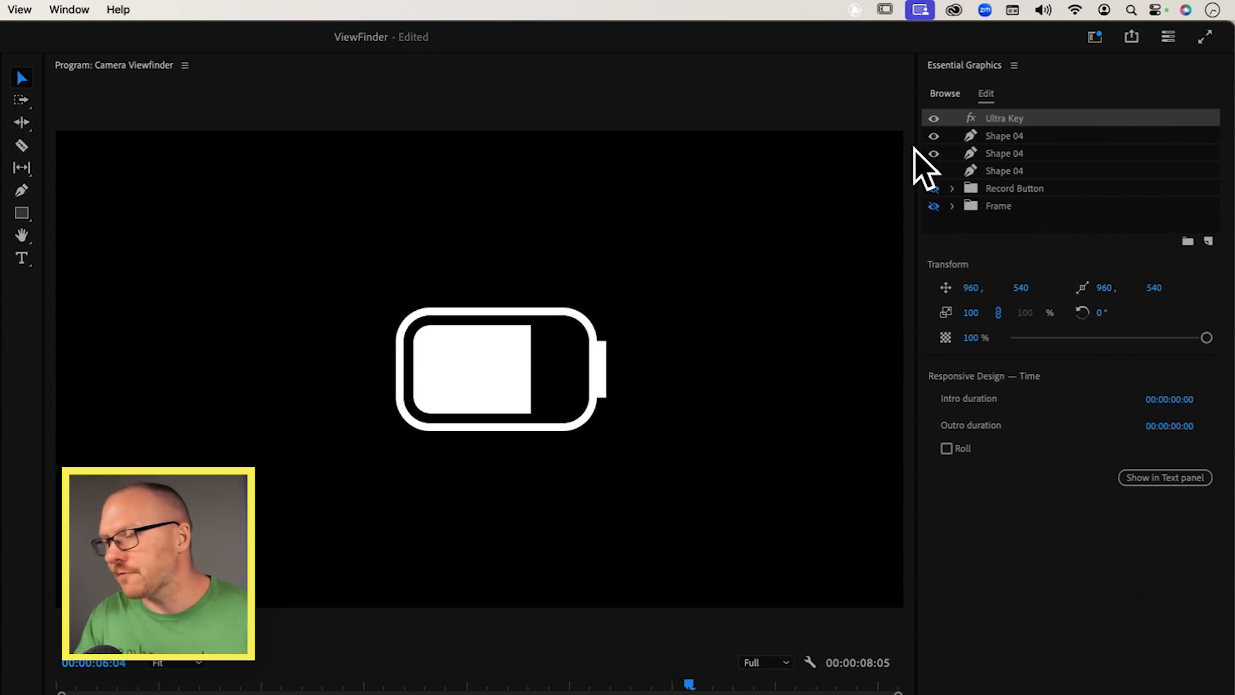
- Group the Ultra Key effect with the three battery shapes and name the group Battery
{"action": "left_click", "coordinate": [1024, 169], "text": "shift"}
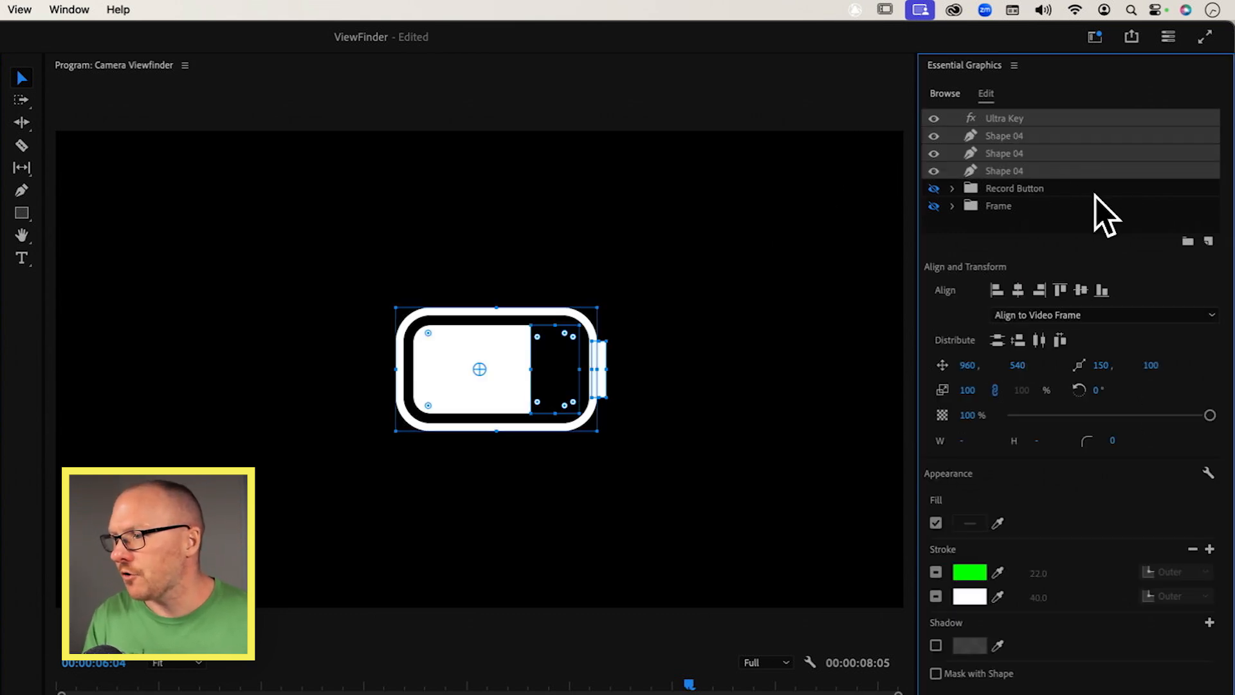
{"action": "left_click", "coordinate": [1187, 241]}
{"action": "double_click", "coordinate": [1031, 119]}
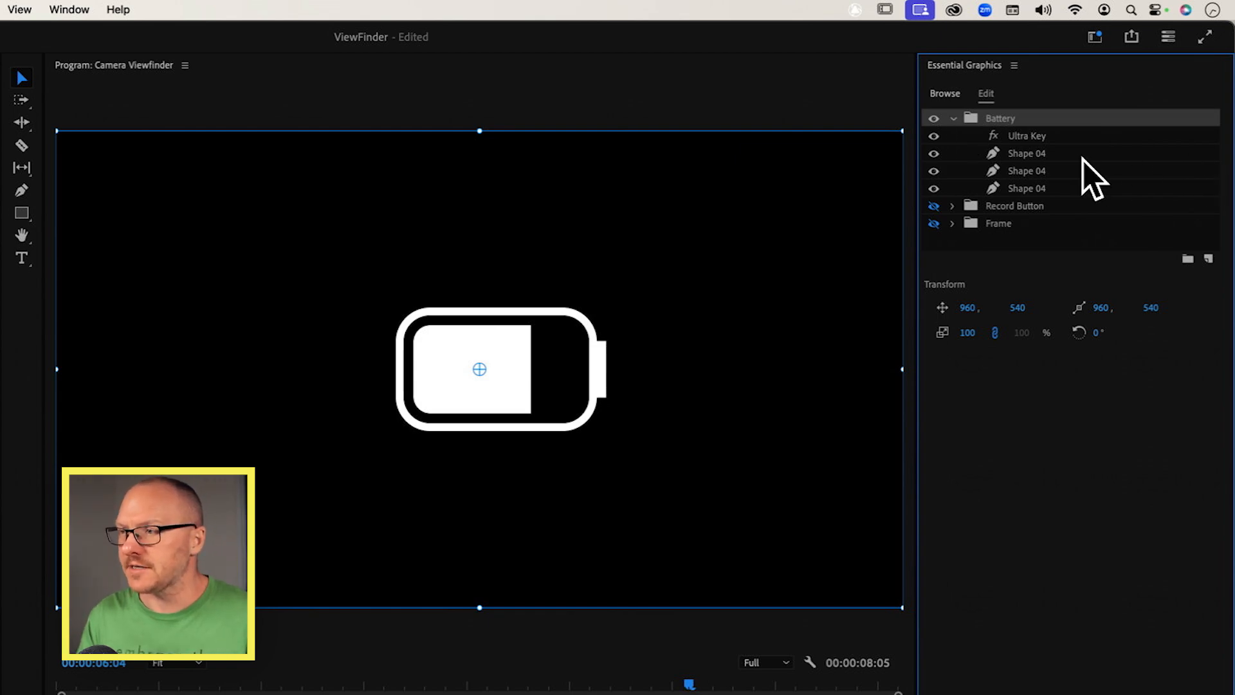
- Align the three battery shapes to the video frame as a group, flush with its top and right edges
{"action": "left_click", "coordinate": [1048, 155]}
{"action": "left_click", "coordinate": [1040, 187], "text": "shift"}
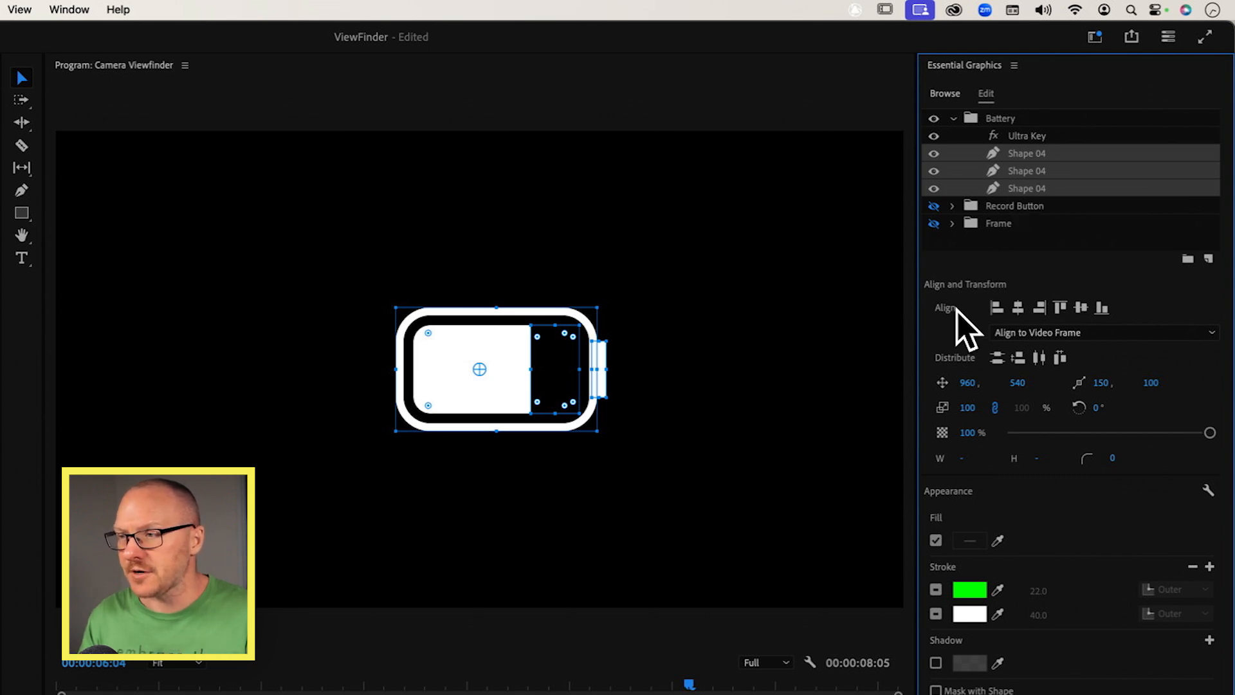
{"action": "left_click", "coordinate": [1040, 330]}
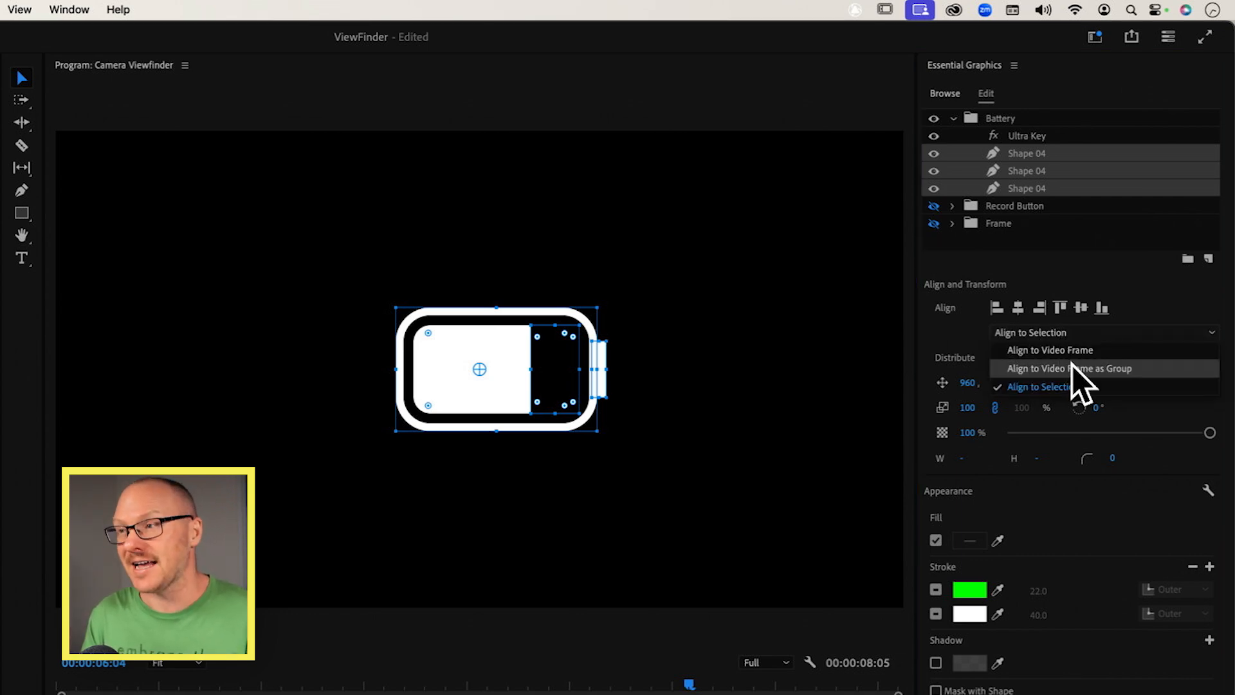
{"action": "left_click", "coordinate": [1082, 369]}
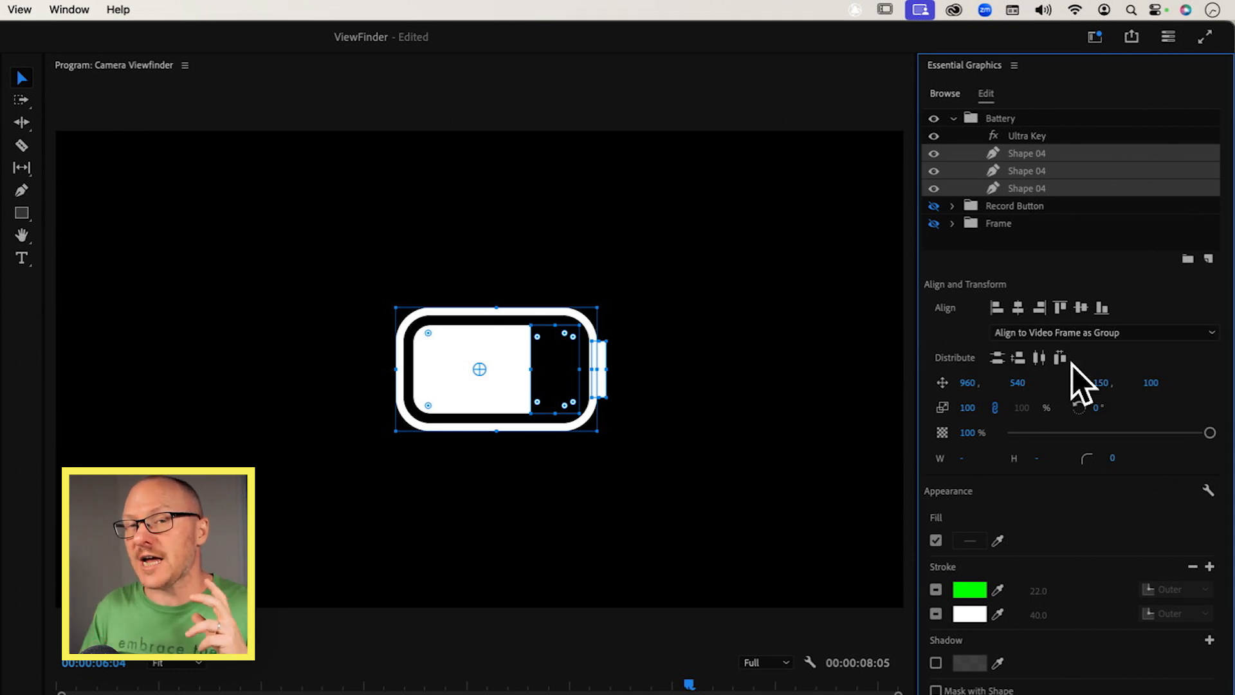
{"action": "left_click", "coordinate": [1060, 308]}
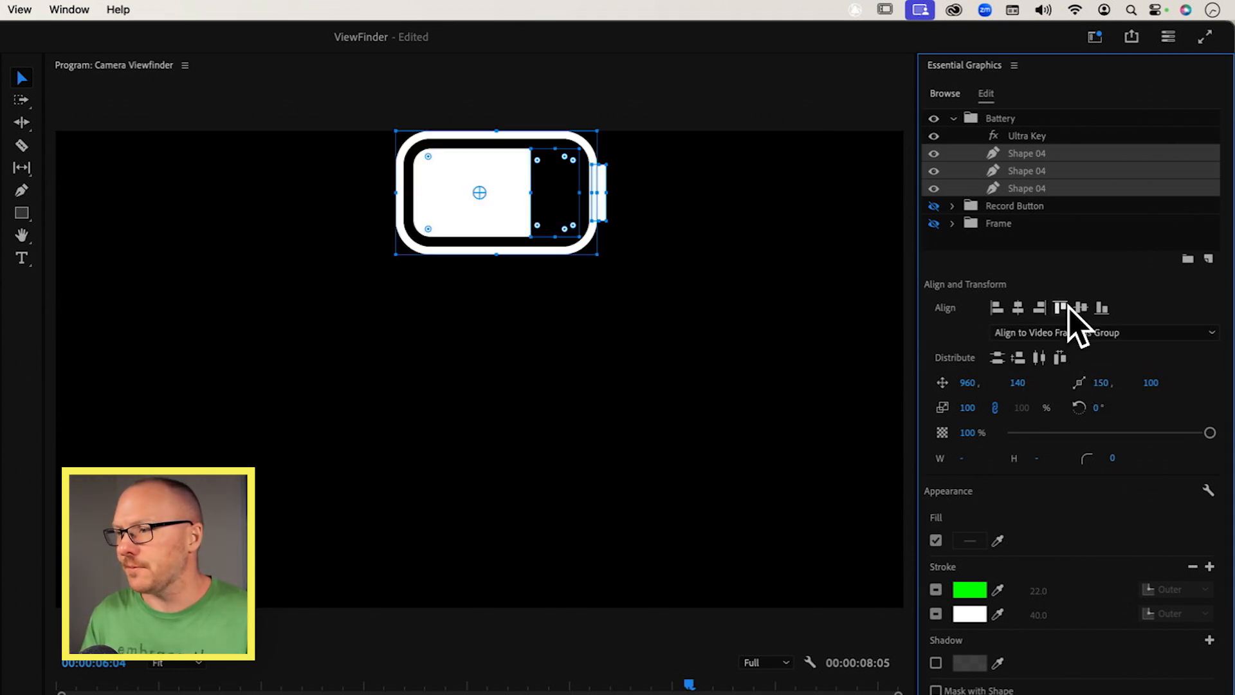
{"action": "left_click", "coordinate": [1038, 308]}
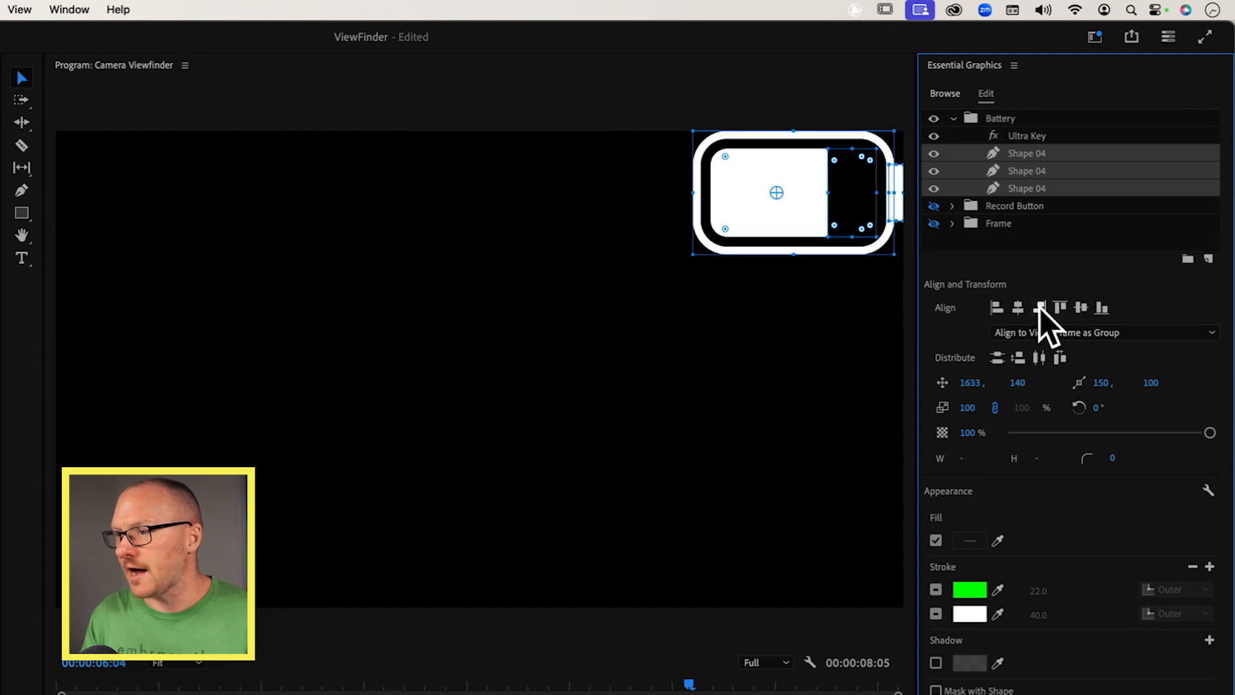
- Move the Battery group's anchor point to the video frame's upper-right corner, with its horizontal value at 1920
{"action": "left_click", "coordinate": [1015, 119]}
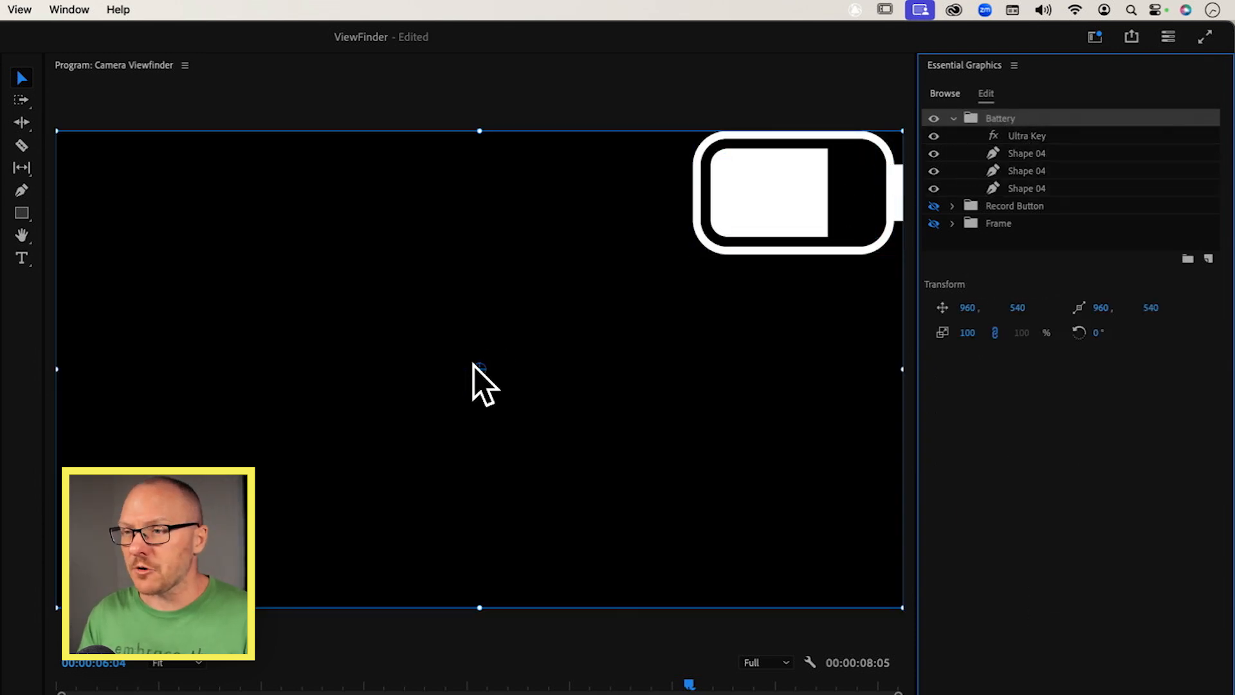
{"action": "left_click_drag", "start_coordinate": [476, 367], "coordinate": [907, 130]}
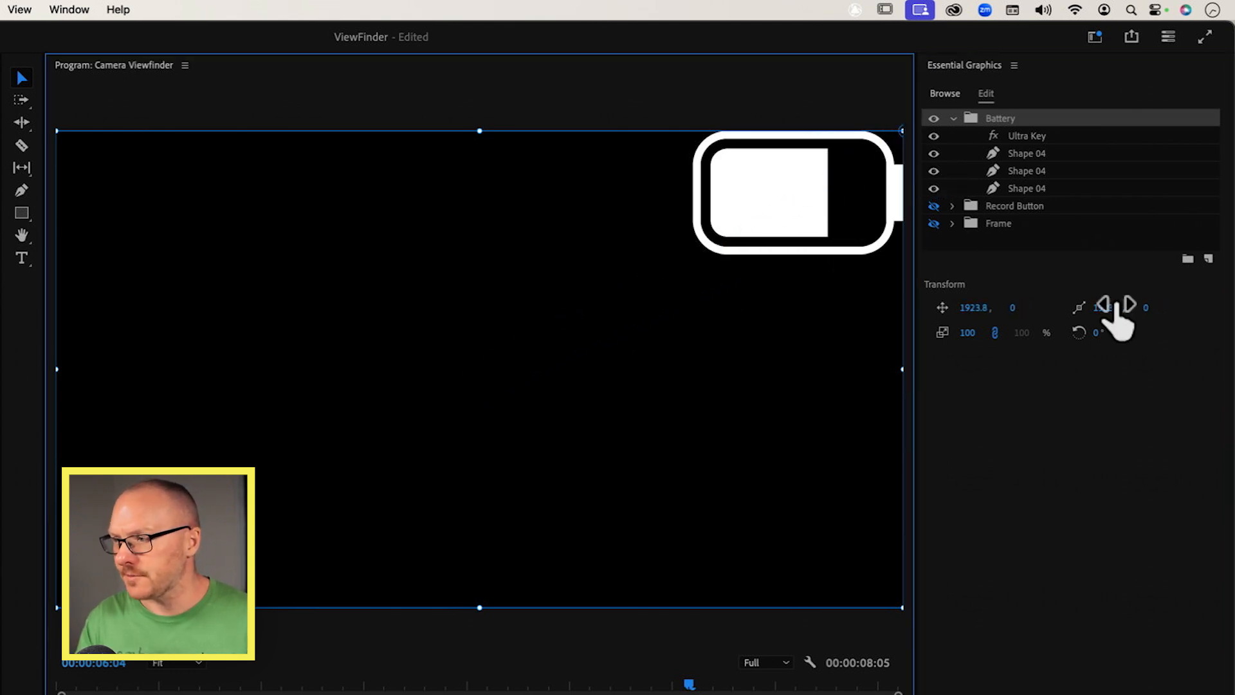
{"action": "left_click_drag", "start_coordinate": [1114, 308], "coordinate": [1112, 308]}
{"action": "type", "text": "1920"}
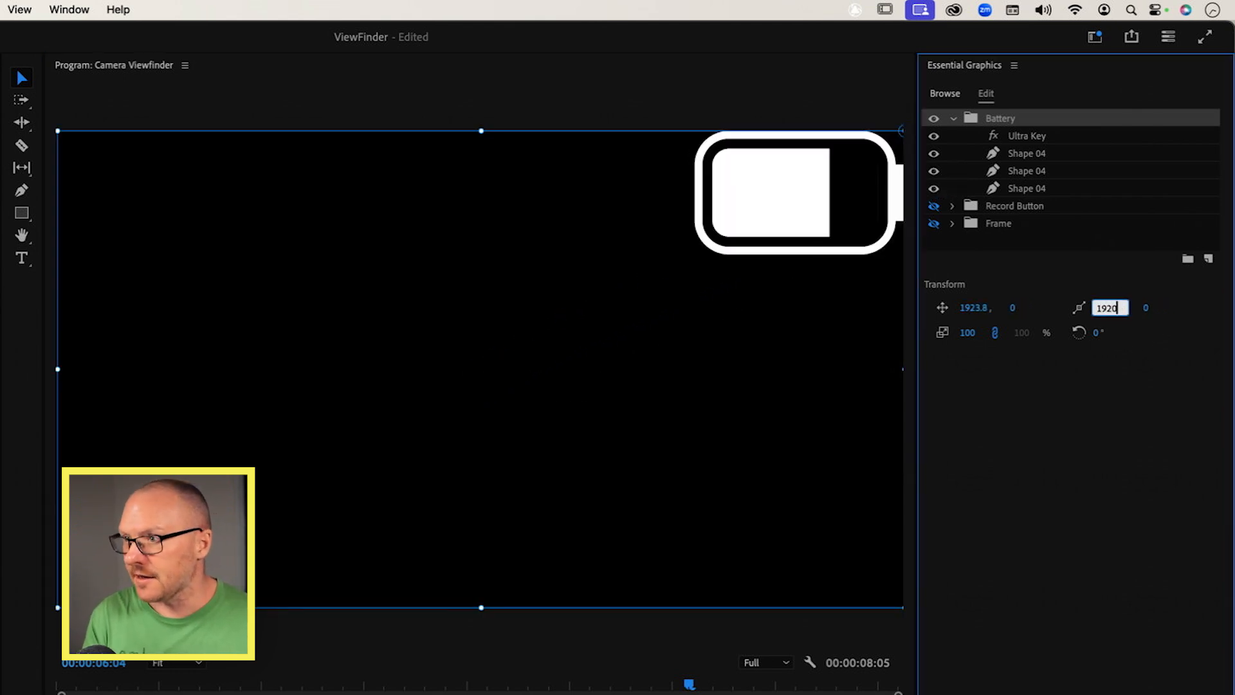
{"action": "key", "text": "Return"}
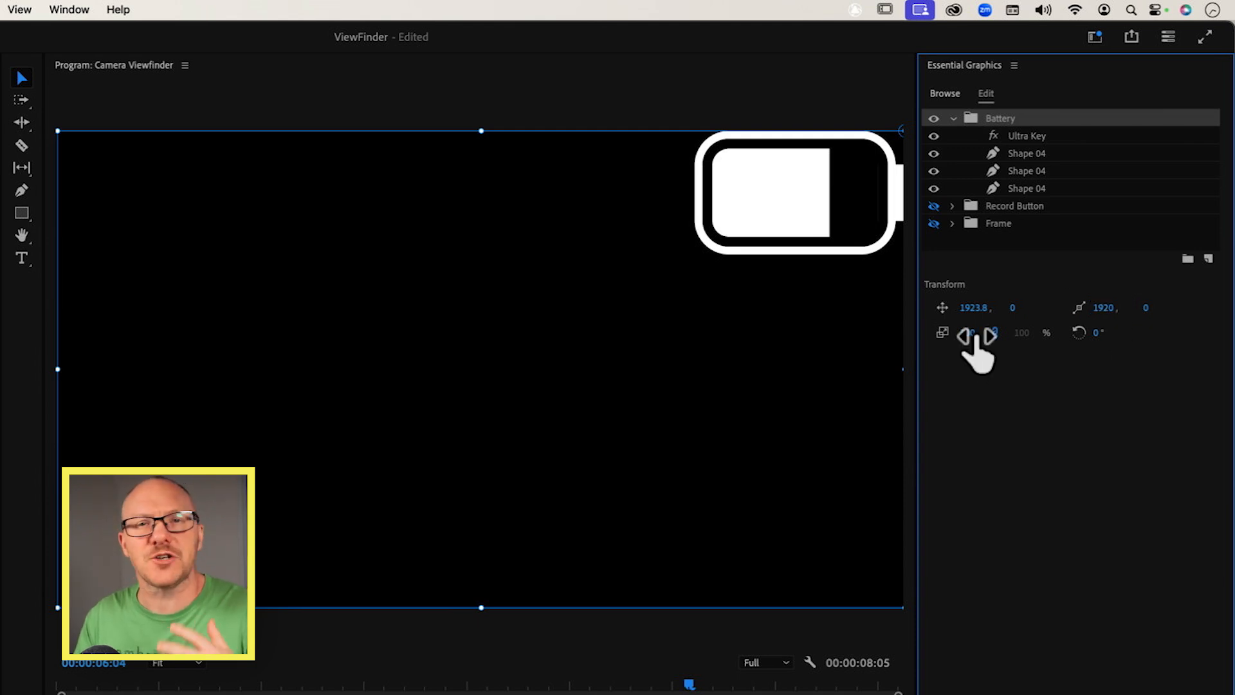
- Show the Frame group and fit the Battery group inside its upper-right corner at about 1780, 121, scaled to 16%
{"action": "mouse_move", "coordinate": [977, 347]}
{"action": "left_mouse_down"}
{"action": "mouse_move", "coordinate": [972, 334]}
{"action": "mouse_move", "coordinate": [1001, 335]}
{"action": "mouse_move", "coordinate": [937, 353]}
{"action": "mouse_move", "coordinate": [962, 344]}
{"action": "left_mouse_up"}
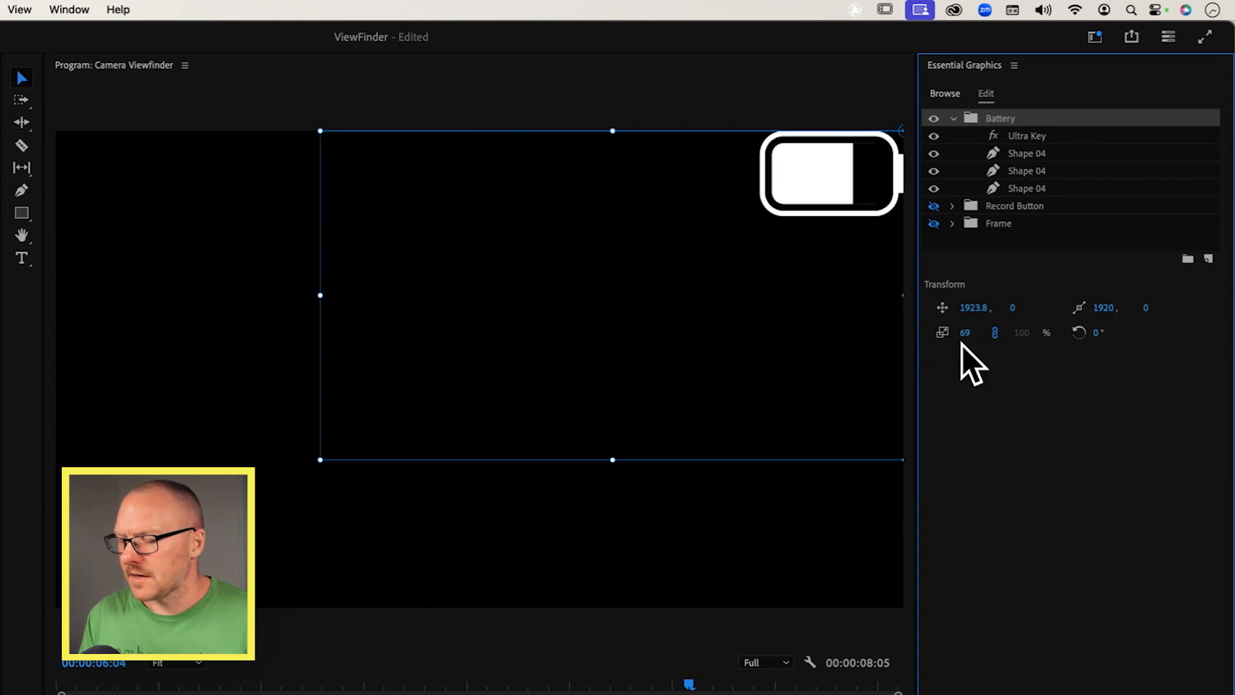
{"action": "left_click", "coordinate": [934, 223]}
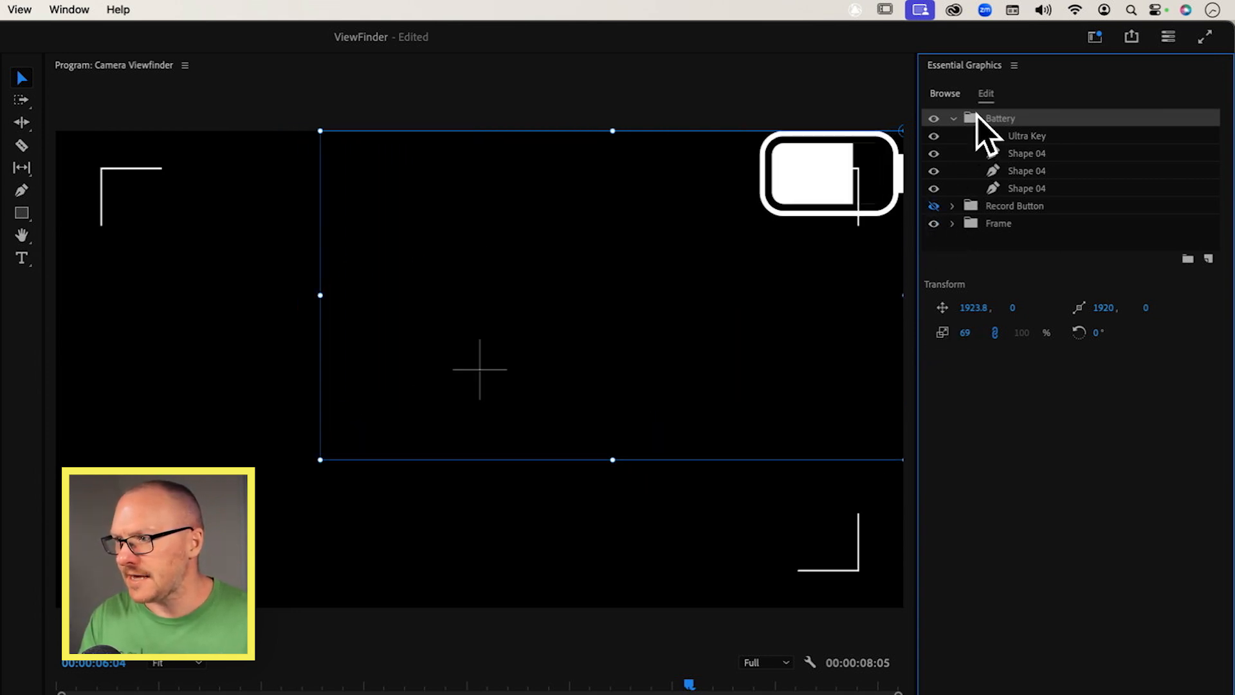
{"action": "left_click_drag", "start_coordinate": [879, 176], "coordinate": [810, 243]}
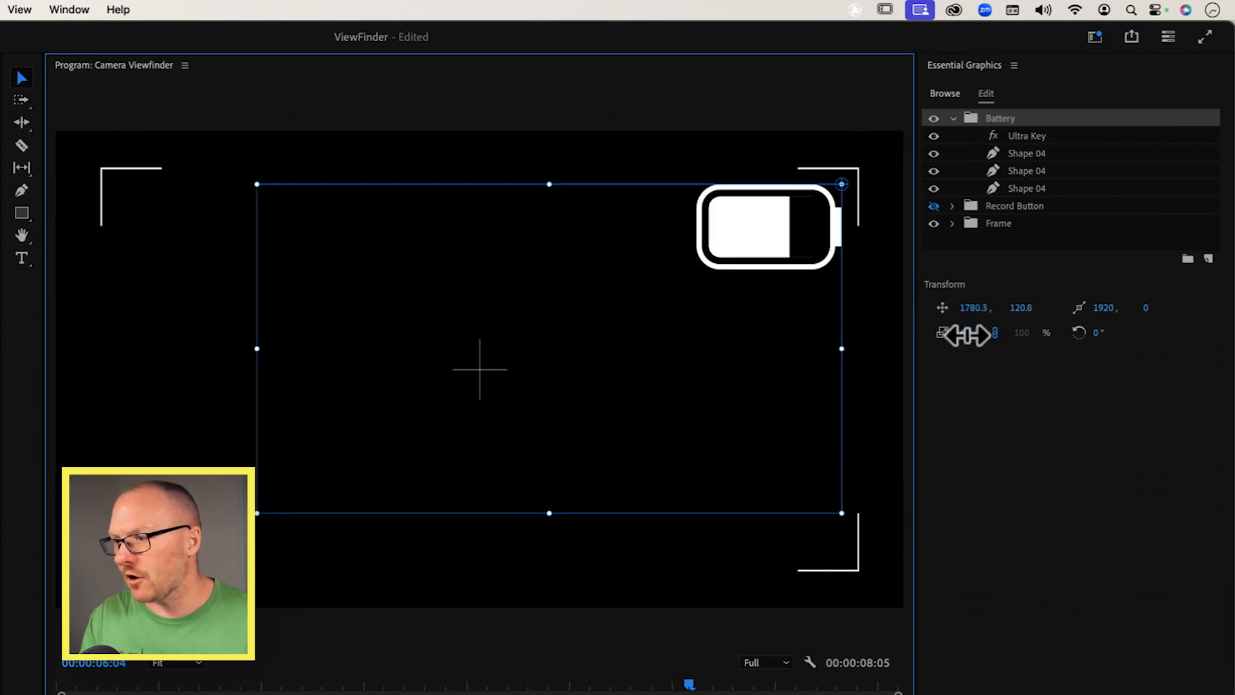
{"action": "left_click_drag", "start_coordinate": [962, 333], "coordinate": [932, 341]}
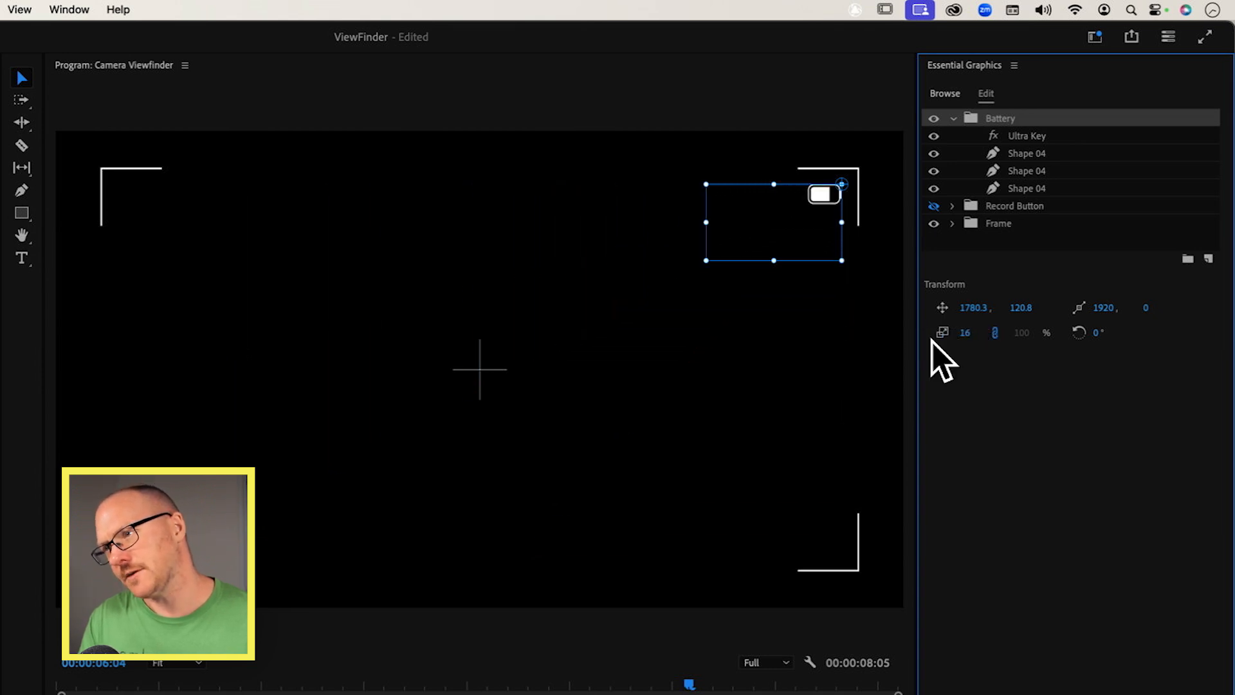
{"action": "left_click", "coordinate": [953, 119]}
- Show the Record Button group and align its REC text and red circle as a group to the video frame's upper-left corner
{"action": "left_click", "coordinate": [994, 136]}
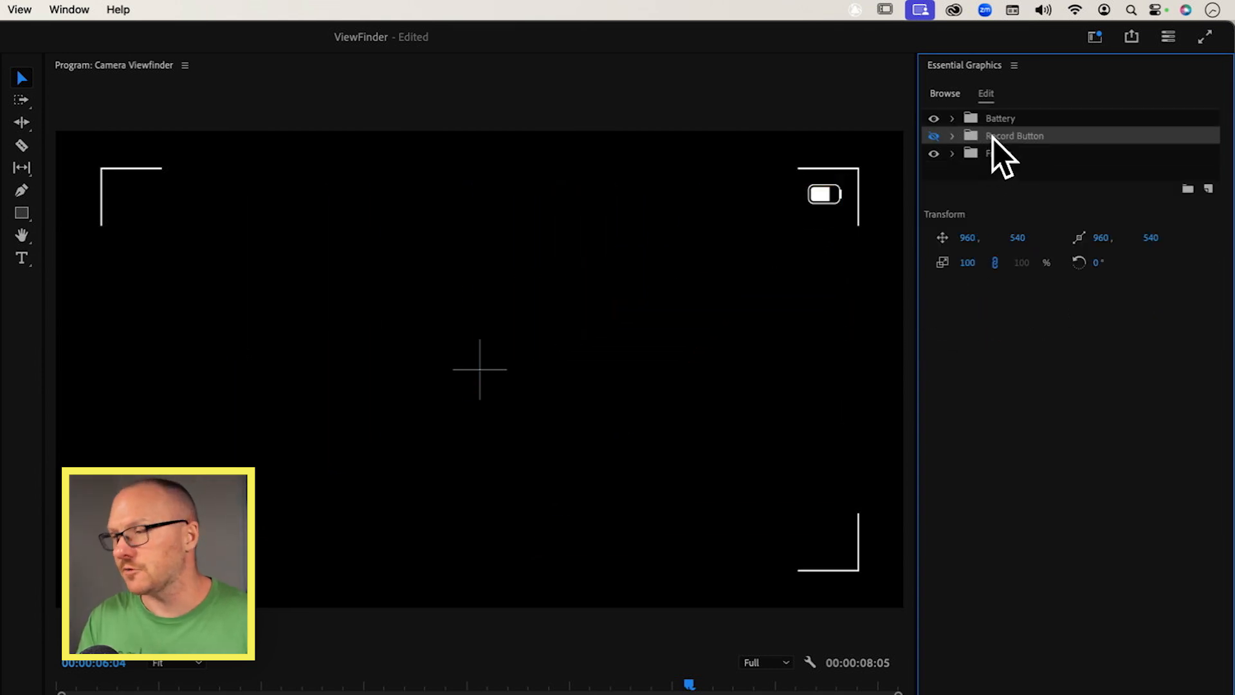
{"action": "left_click", "coordinate": [934, 136]}
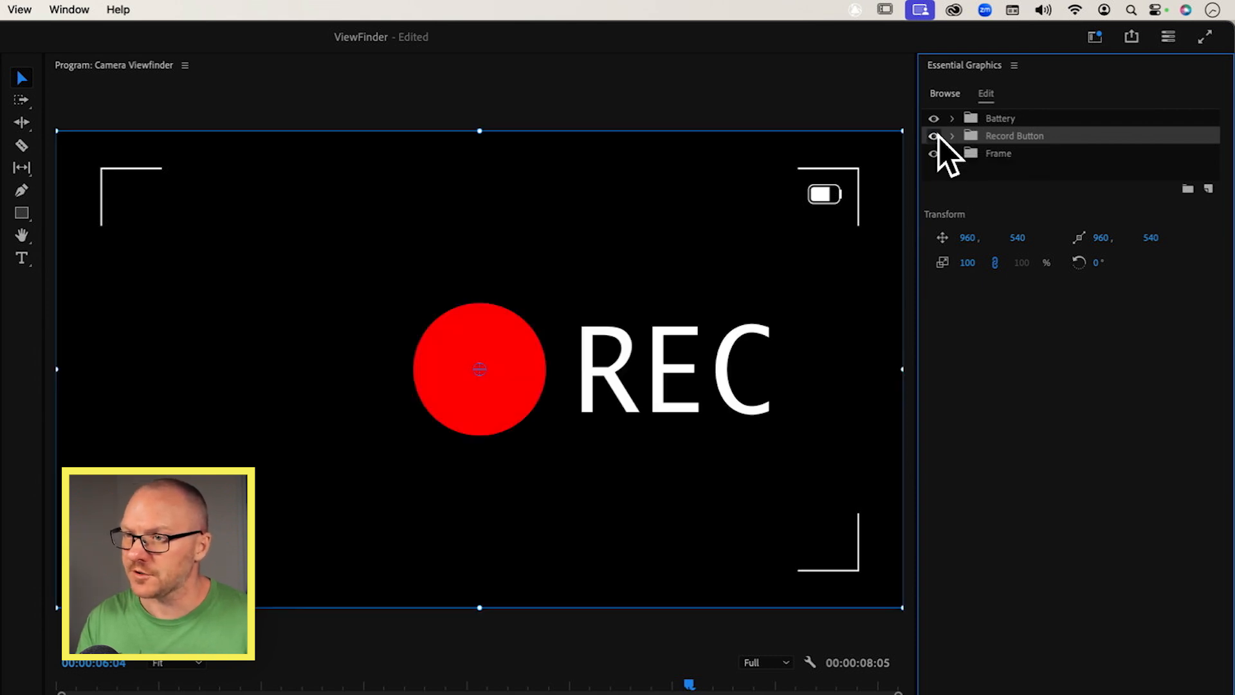
{"action": "left_click", "coordinate": [953, 135]}
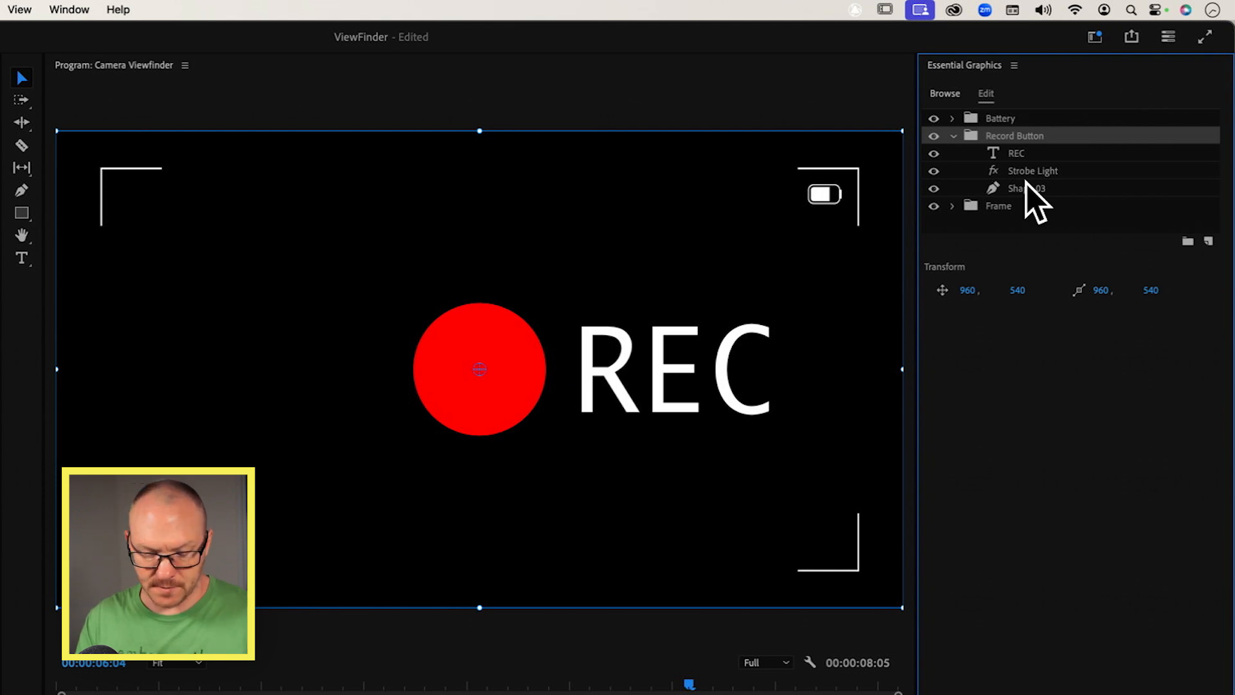
{"action": "left_click", "coordinate": [1029, 187]}
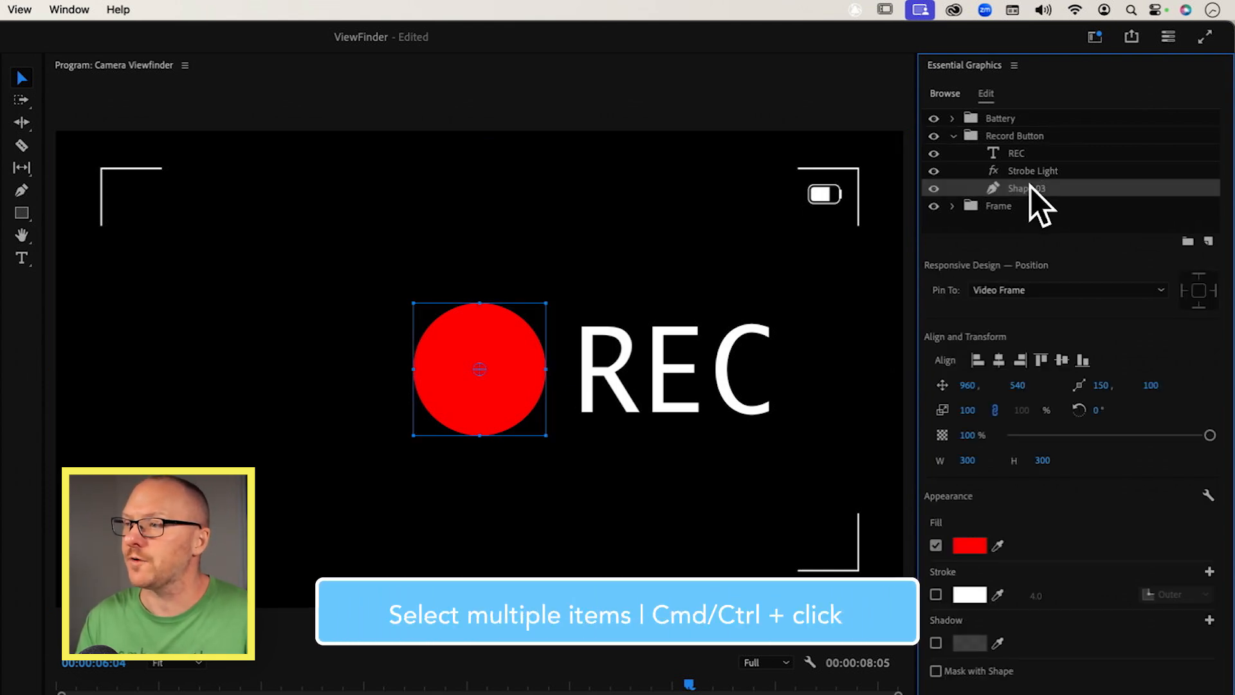
{"action": "left_click", "coordinate": [1027, 153], "text": "super"}
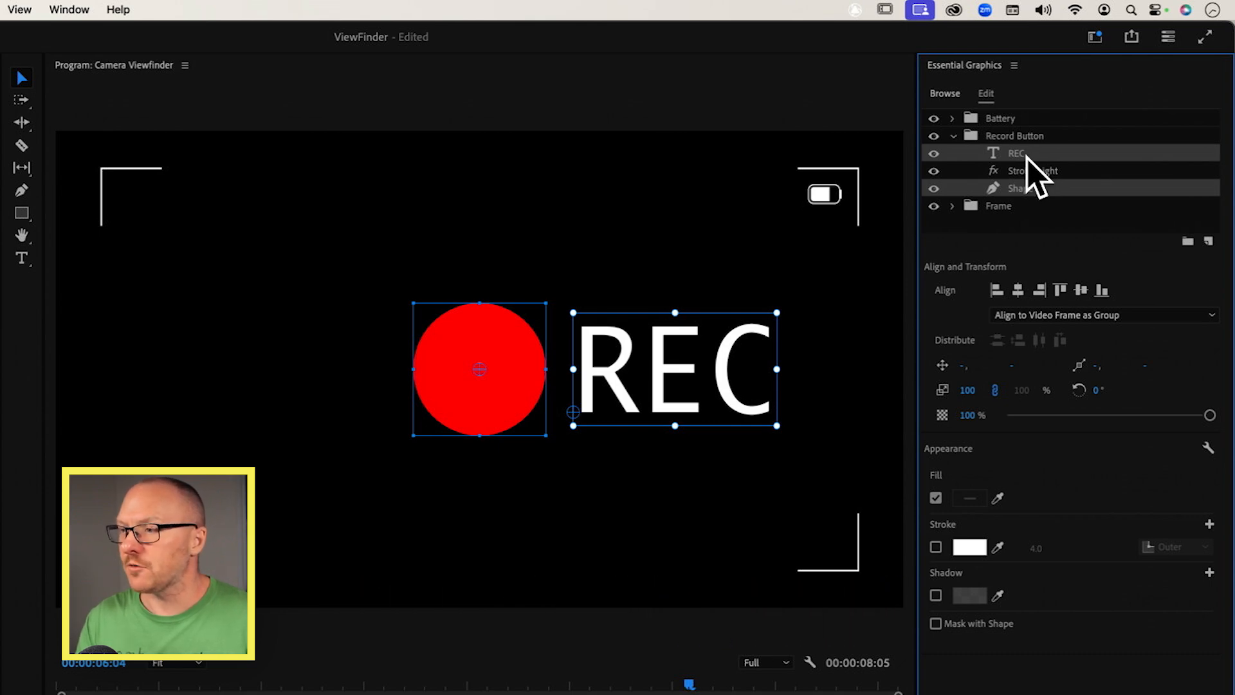
{"action": "left_click", "coordinate": [998, 292]}
{"action": "left_click", "coordinate": [1060, 290]}
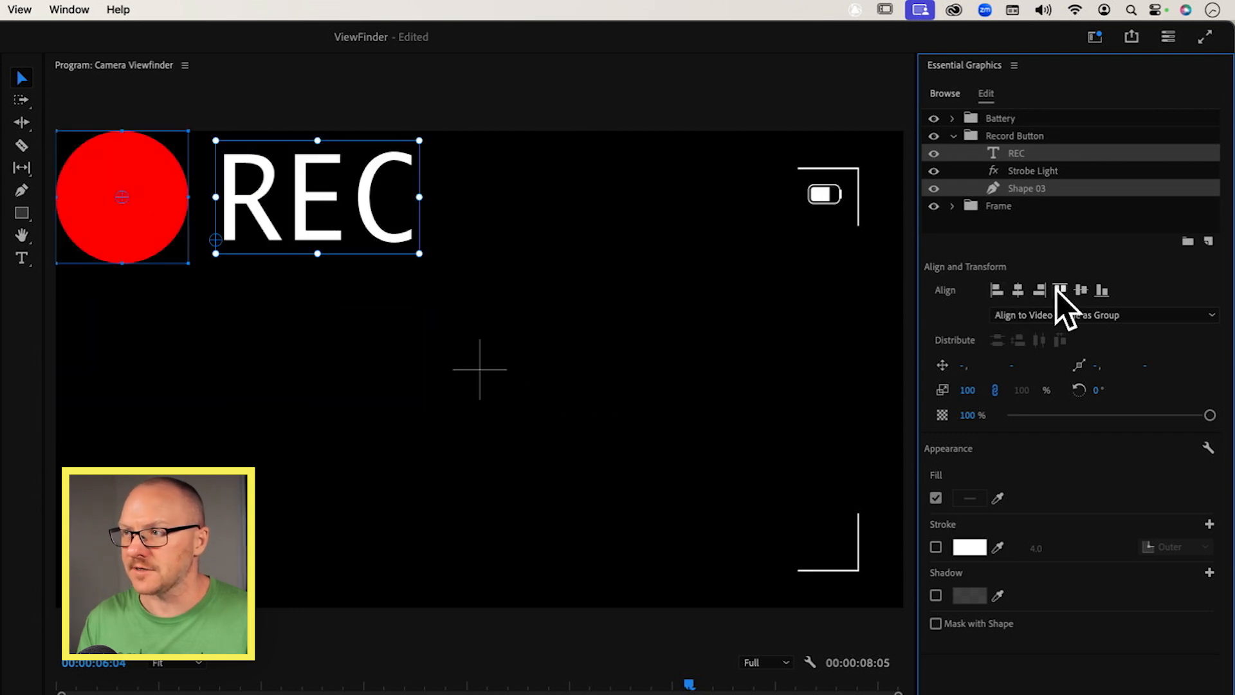
- Move the Record Button group's anchor point to 0, 0 at the video frame's upper-left corner
{"action": "left_click", "coordinate": [1021, 136]}
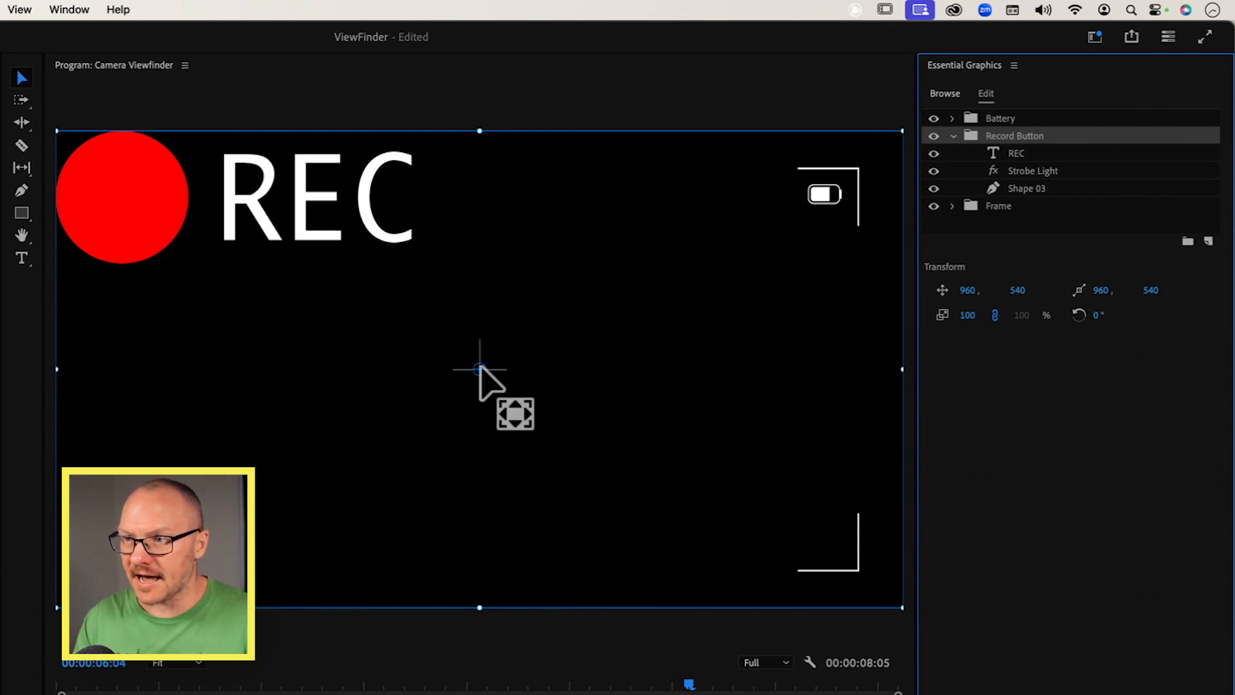
{"action": "left_click_drag", "start_coordinate": [482, 368], "coordinate": [52, 128]}
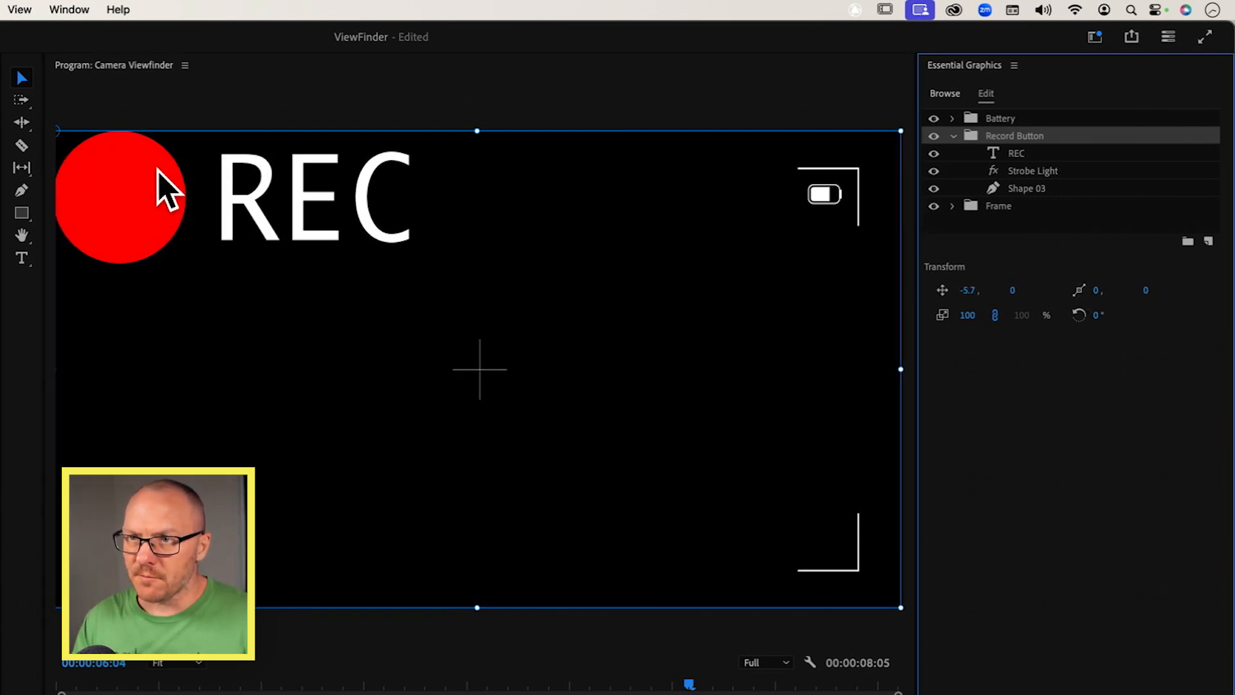
- Place the Record Button group inside the upper-left corner bracket at about 147, 121 and scale it to 16%
{"action": "left_click_drag", "start_coordinate": [167, 193], "coordinate": [203, 228]}
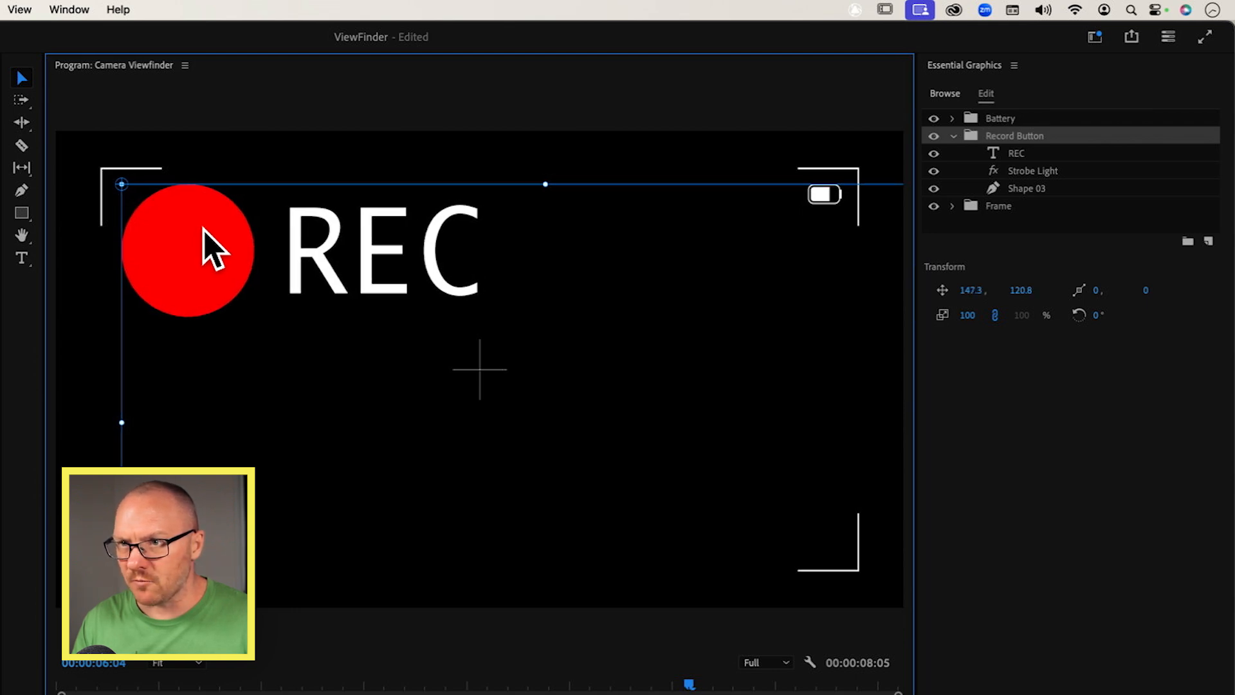
{"action": "scroll", "coordinate": [217, 254], "scroll_direction": "down", "scroll_amount": 2}
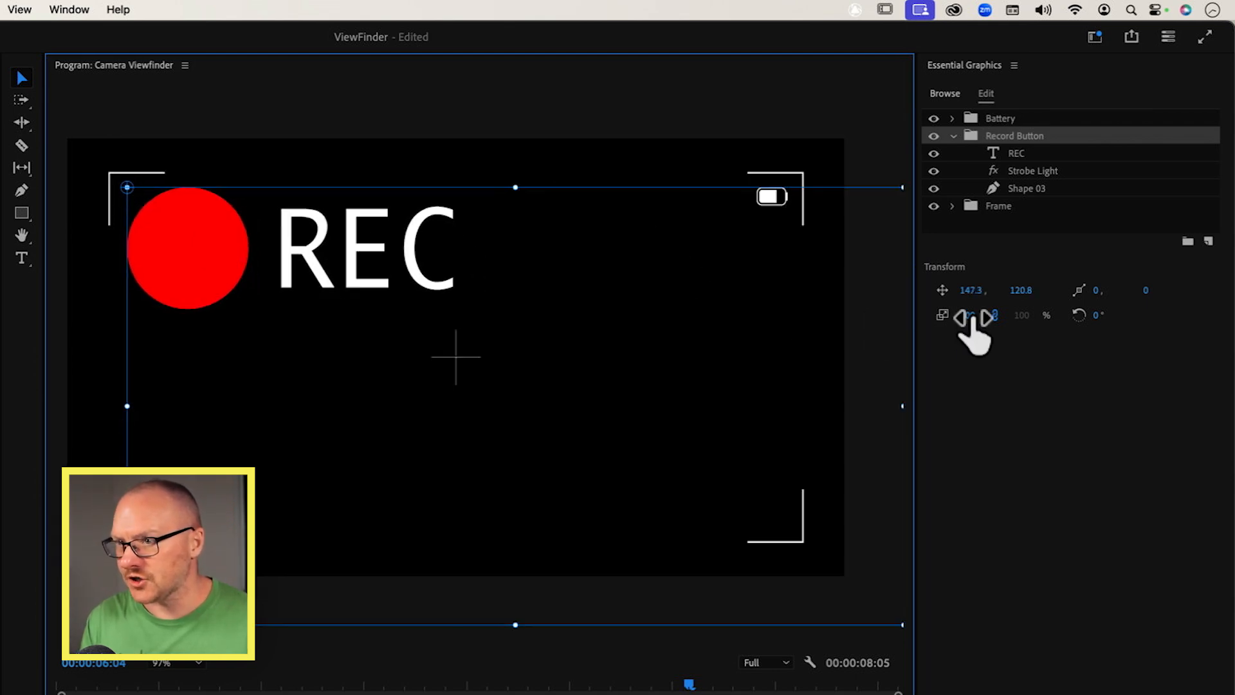
{"action": "left_click_drag", "start_coordinate": [972, 317], "coordinate": [907, 325]}
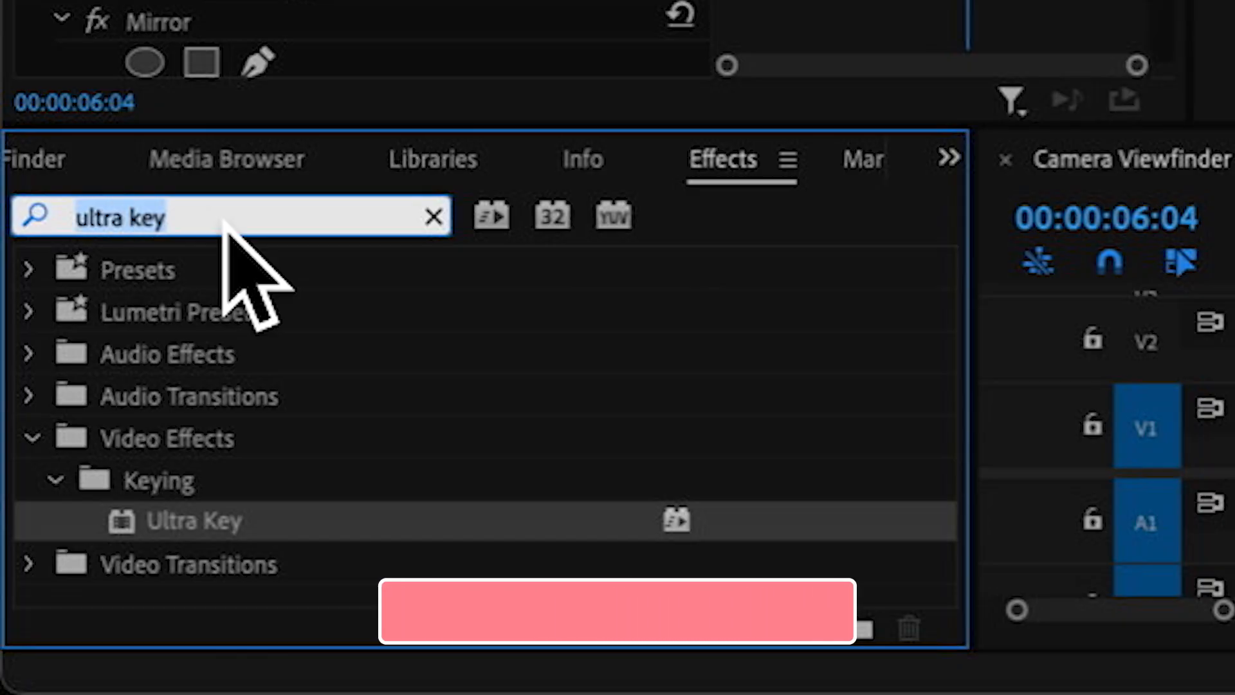
- Add the Metadata & Timecode Burn-in effect above all groups in the graphic and open its Opacity value
{"action": "type", "text": "timecode"}
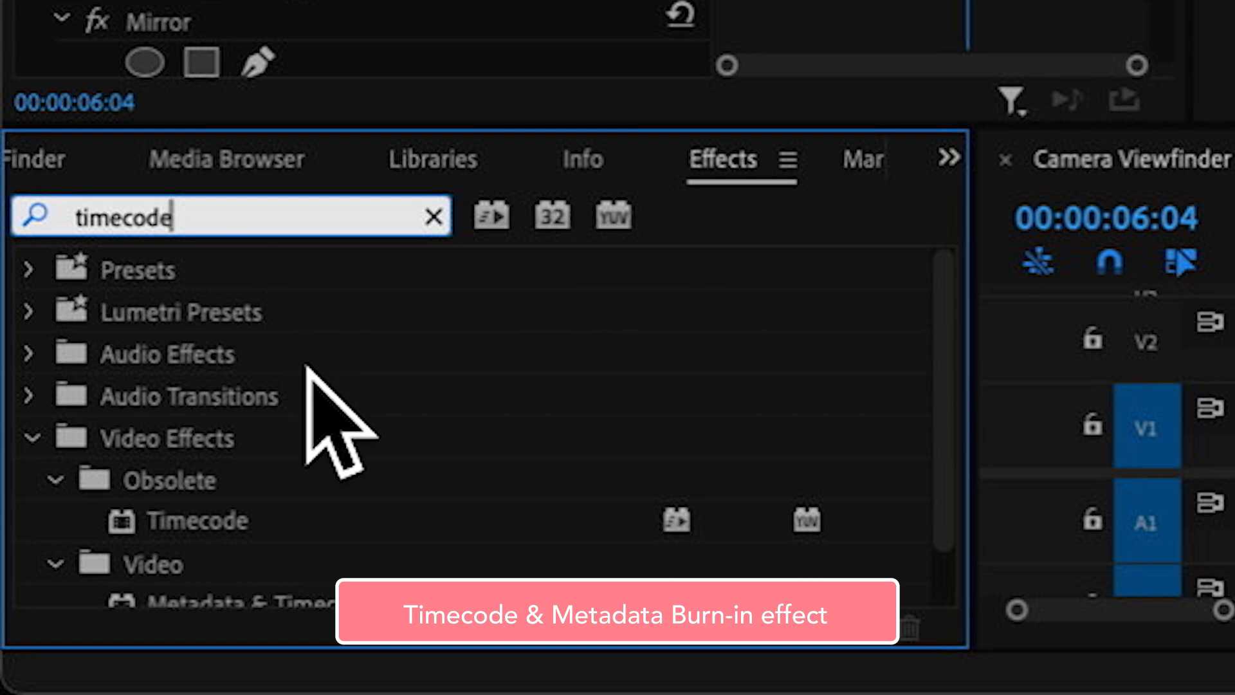
{"action": "scroll", "coordinate": [330, 422], "scroll_direction": "down", "scroll_amount": 2}
{"action": "left_click", "coordinate": [213, 541]}
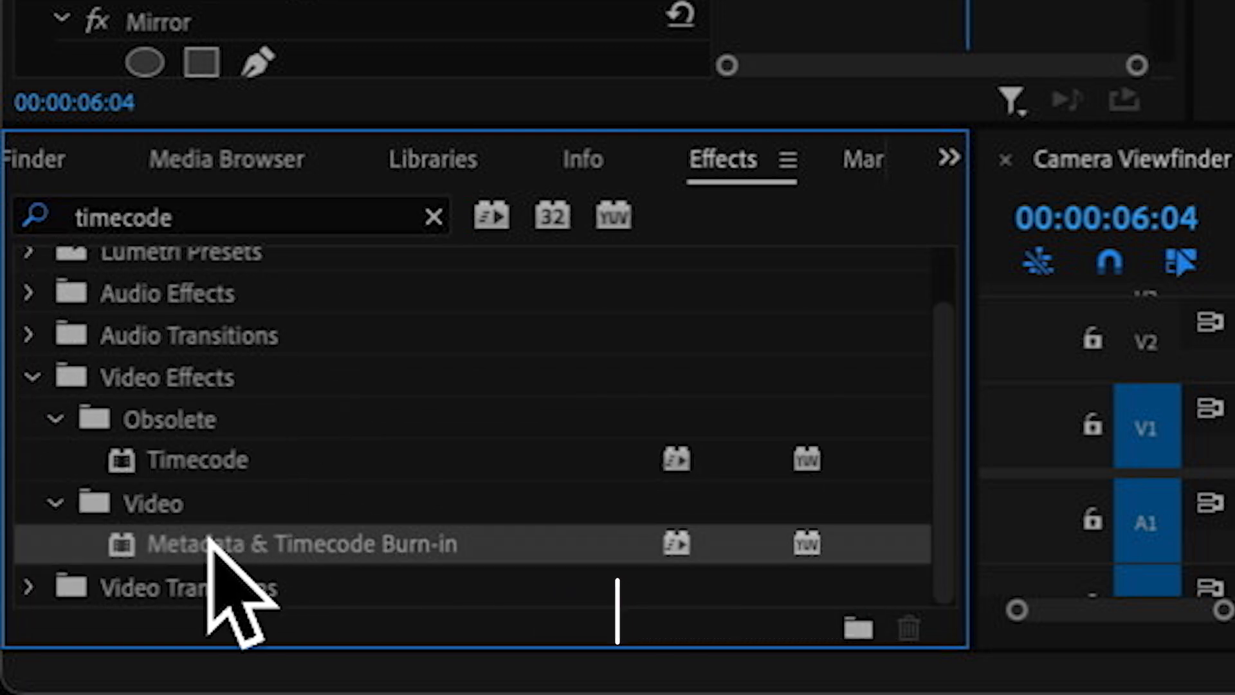
{"action": "left_click_drag", "start_coordinate": [138, 535], "coordinate": [1055, 418]}
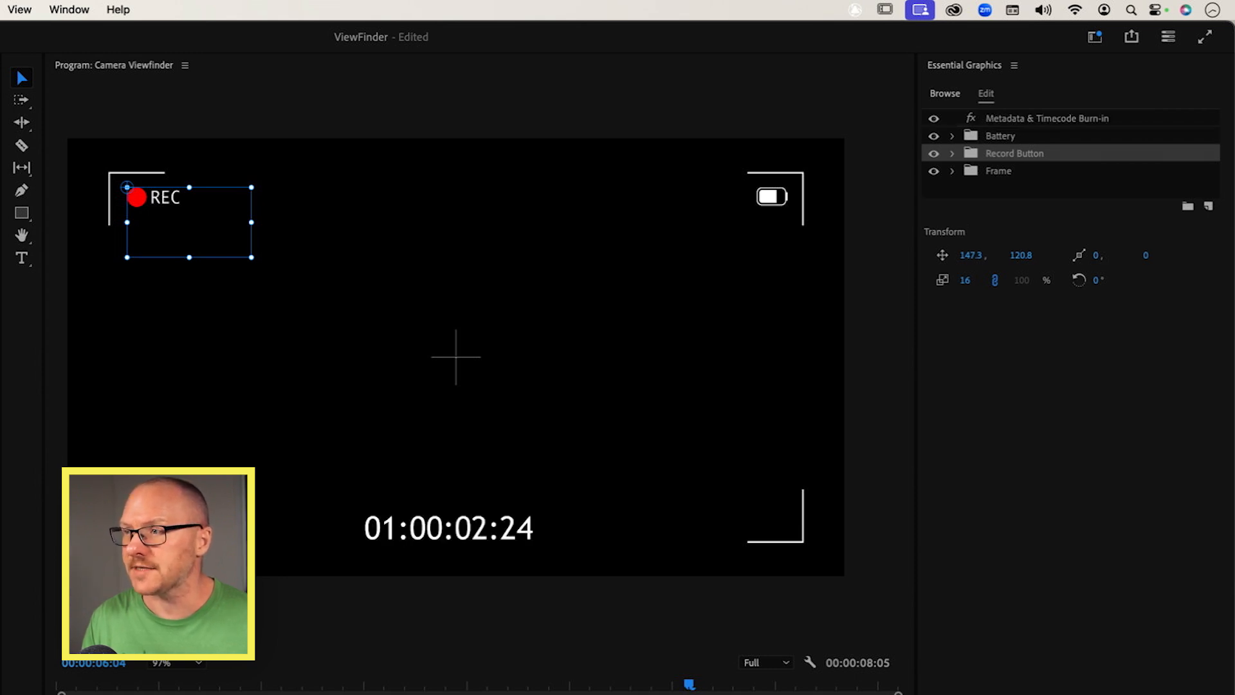
{"action": "left_click", "coordinate": [1060, 118]}
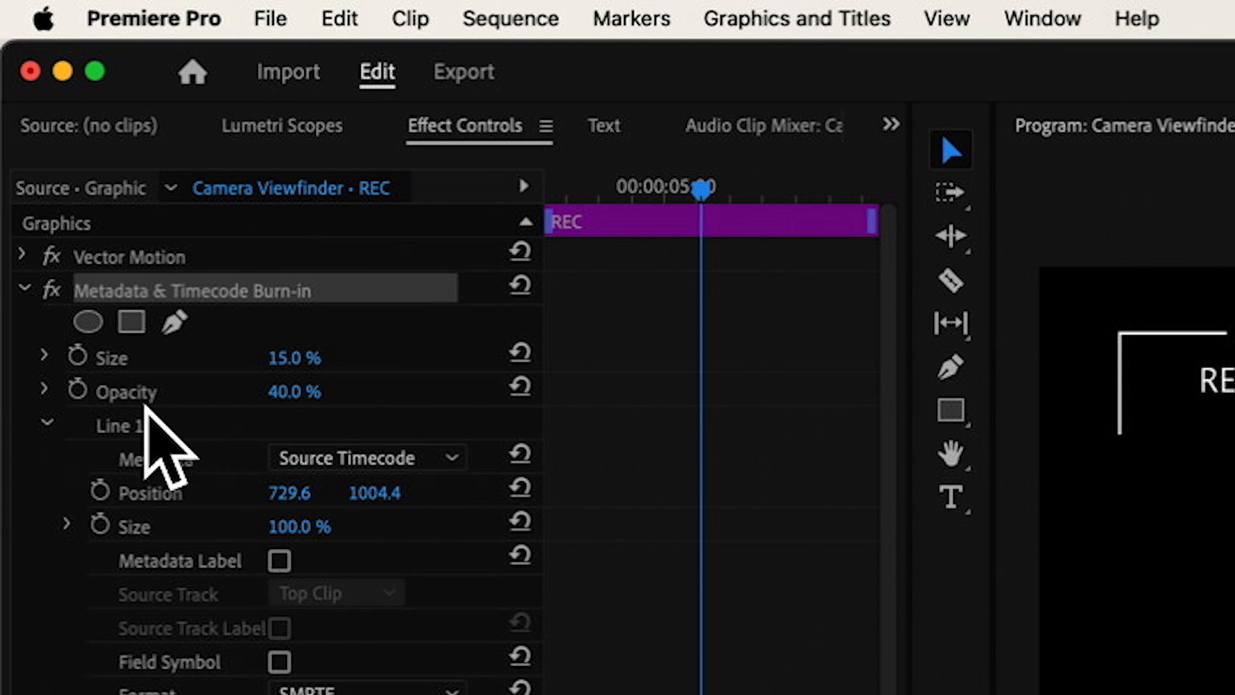
{"action": "left_click", "coordinate": [294, 391]}
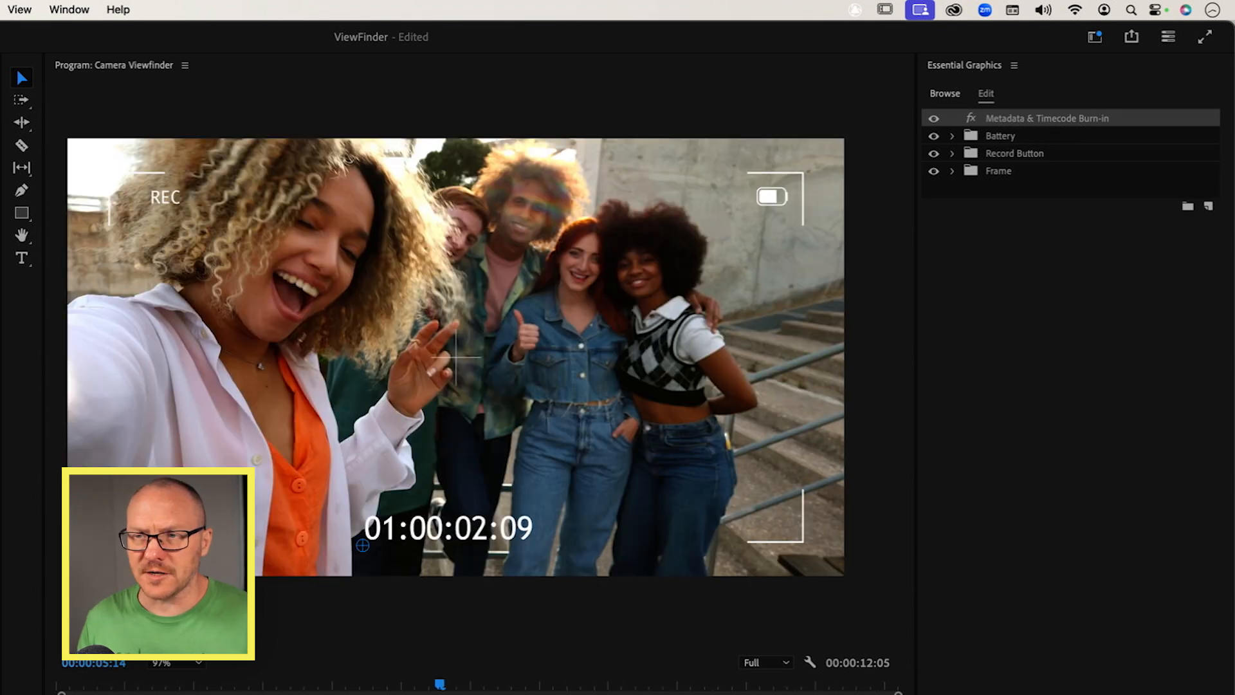
- Add the Drop Shadow effect to the graphic, above the Metadata & Timecode Burn-in effect
{"action": "left_click_drag", "start_coordinate": [440, 684], "coordinate": [415, 684]}
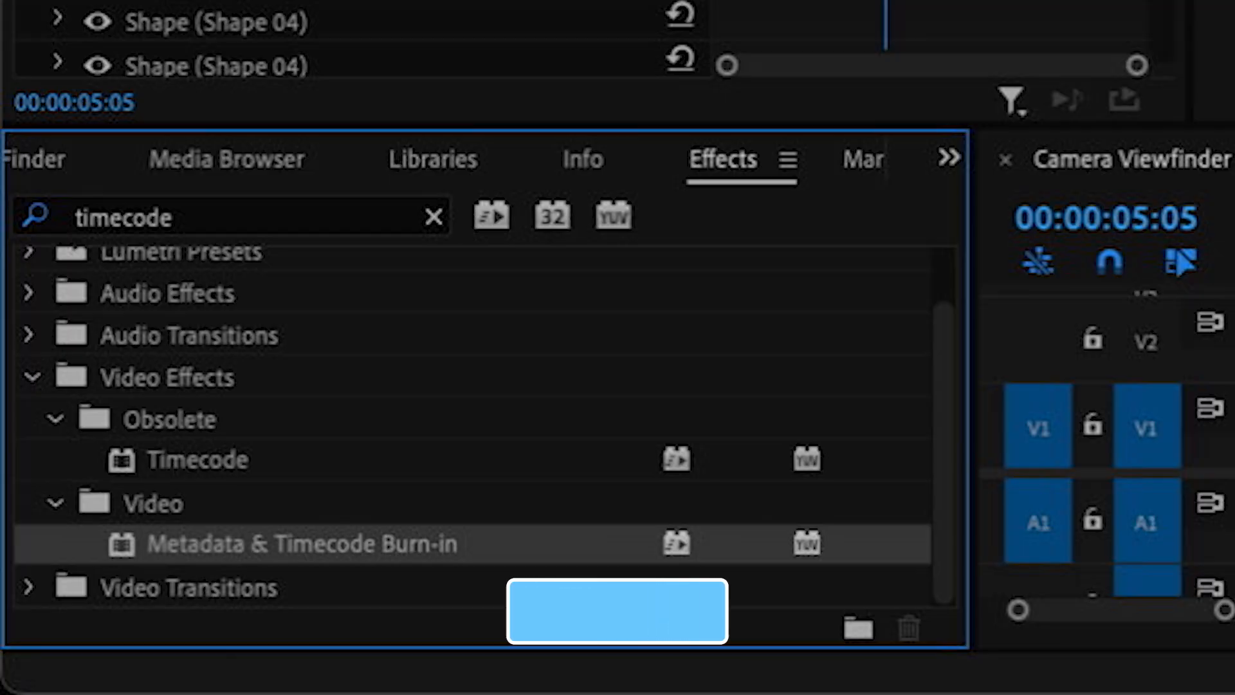
{"action": "double_click", "coordinate": [334, 218]}
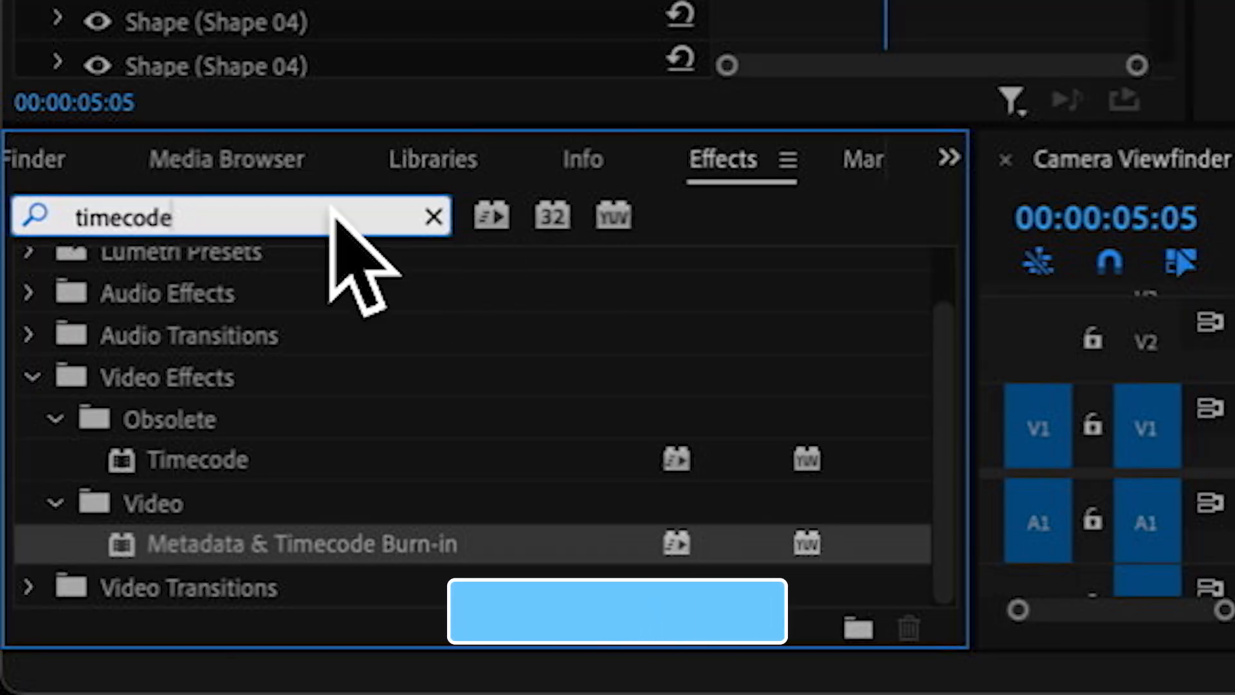
{"action": "type", "text": "drop"}
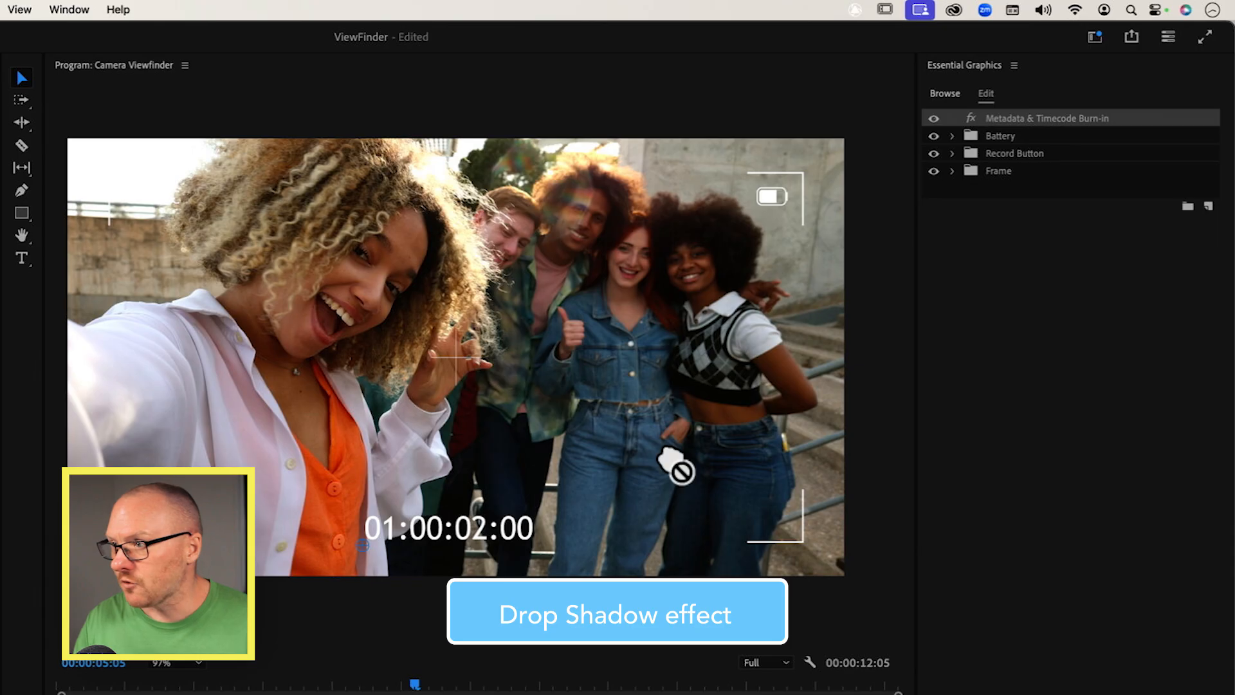
{"action": "mouse_move", "coordinate": [678, 469]}
{"action": "left_mouse_down"}
{"action": "mouse_move", "coordinate": [956, 160]}
{"action": "mouse_move", "coordinate": [980, 110]}
{"action": "left_mouse_up"}
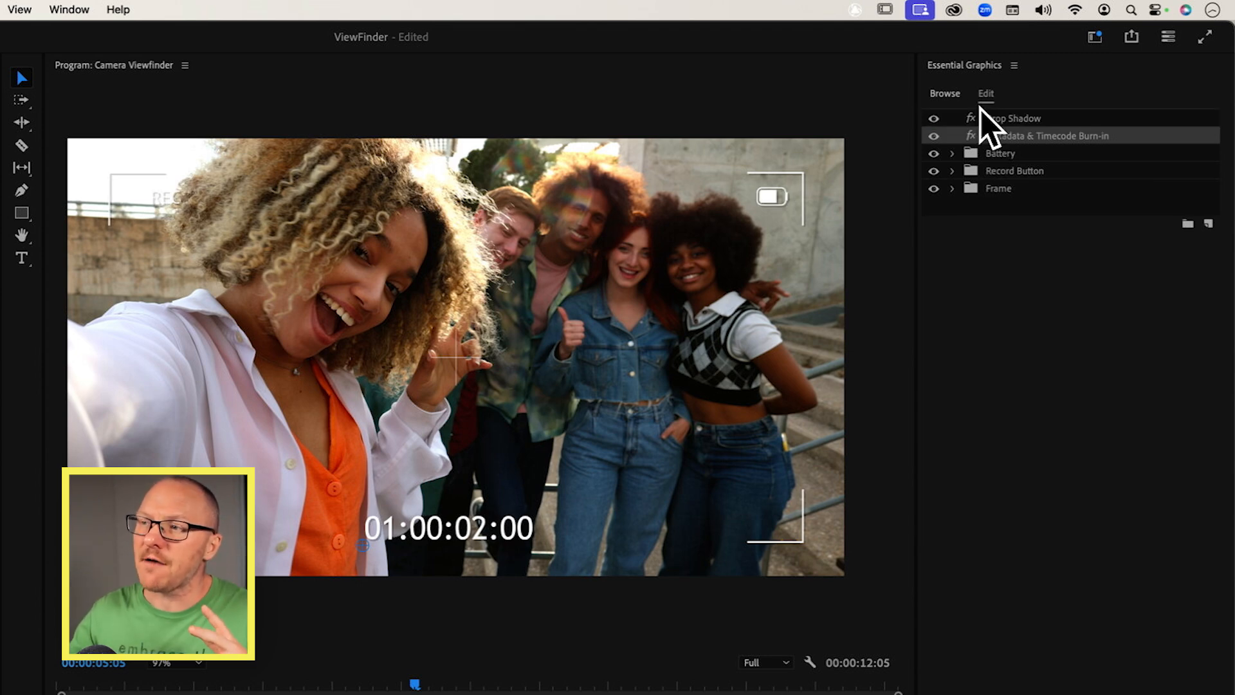